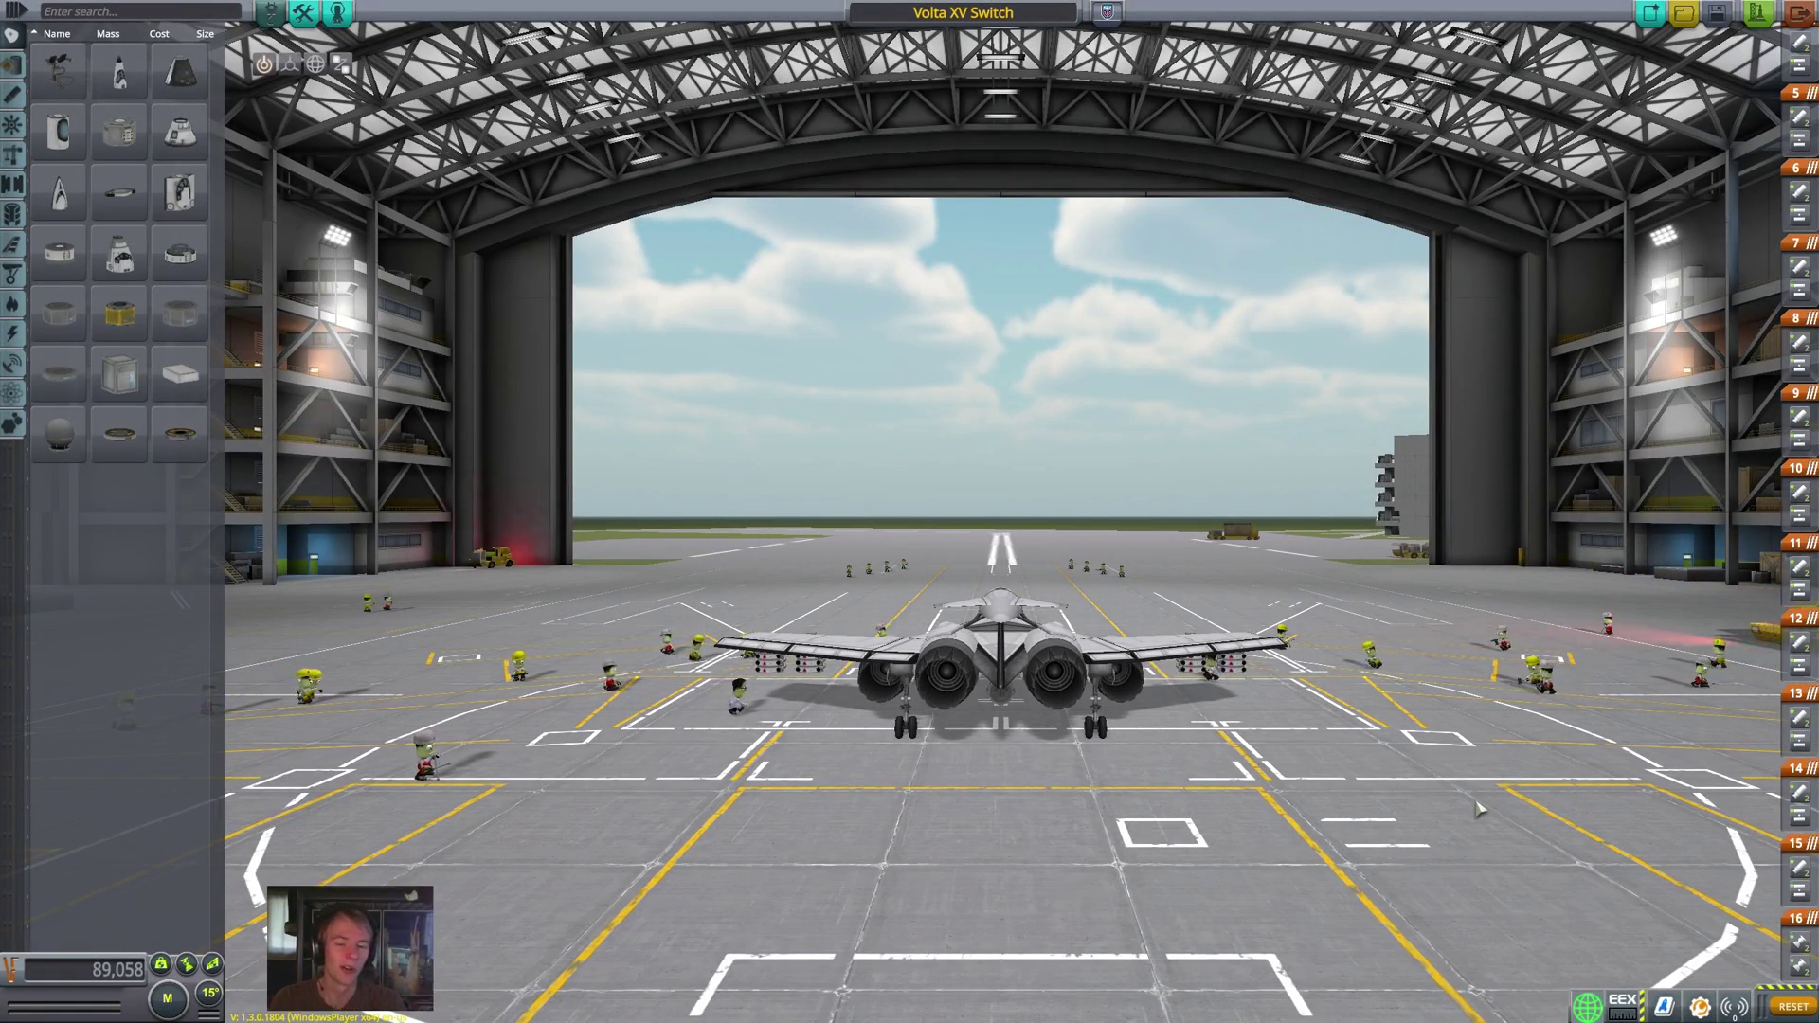
# - Raise the whole aircraft well above the hangar floor with the Offset tool in absolute mode
pyautogui.moveTo(1502, 580); pyautogui.dragTo(1306, 700)
pyautogui.scroll(5, 1303, 699)
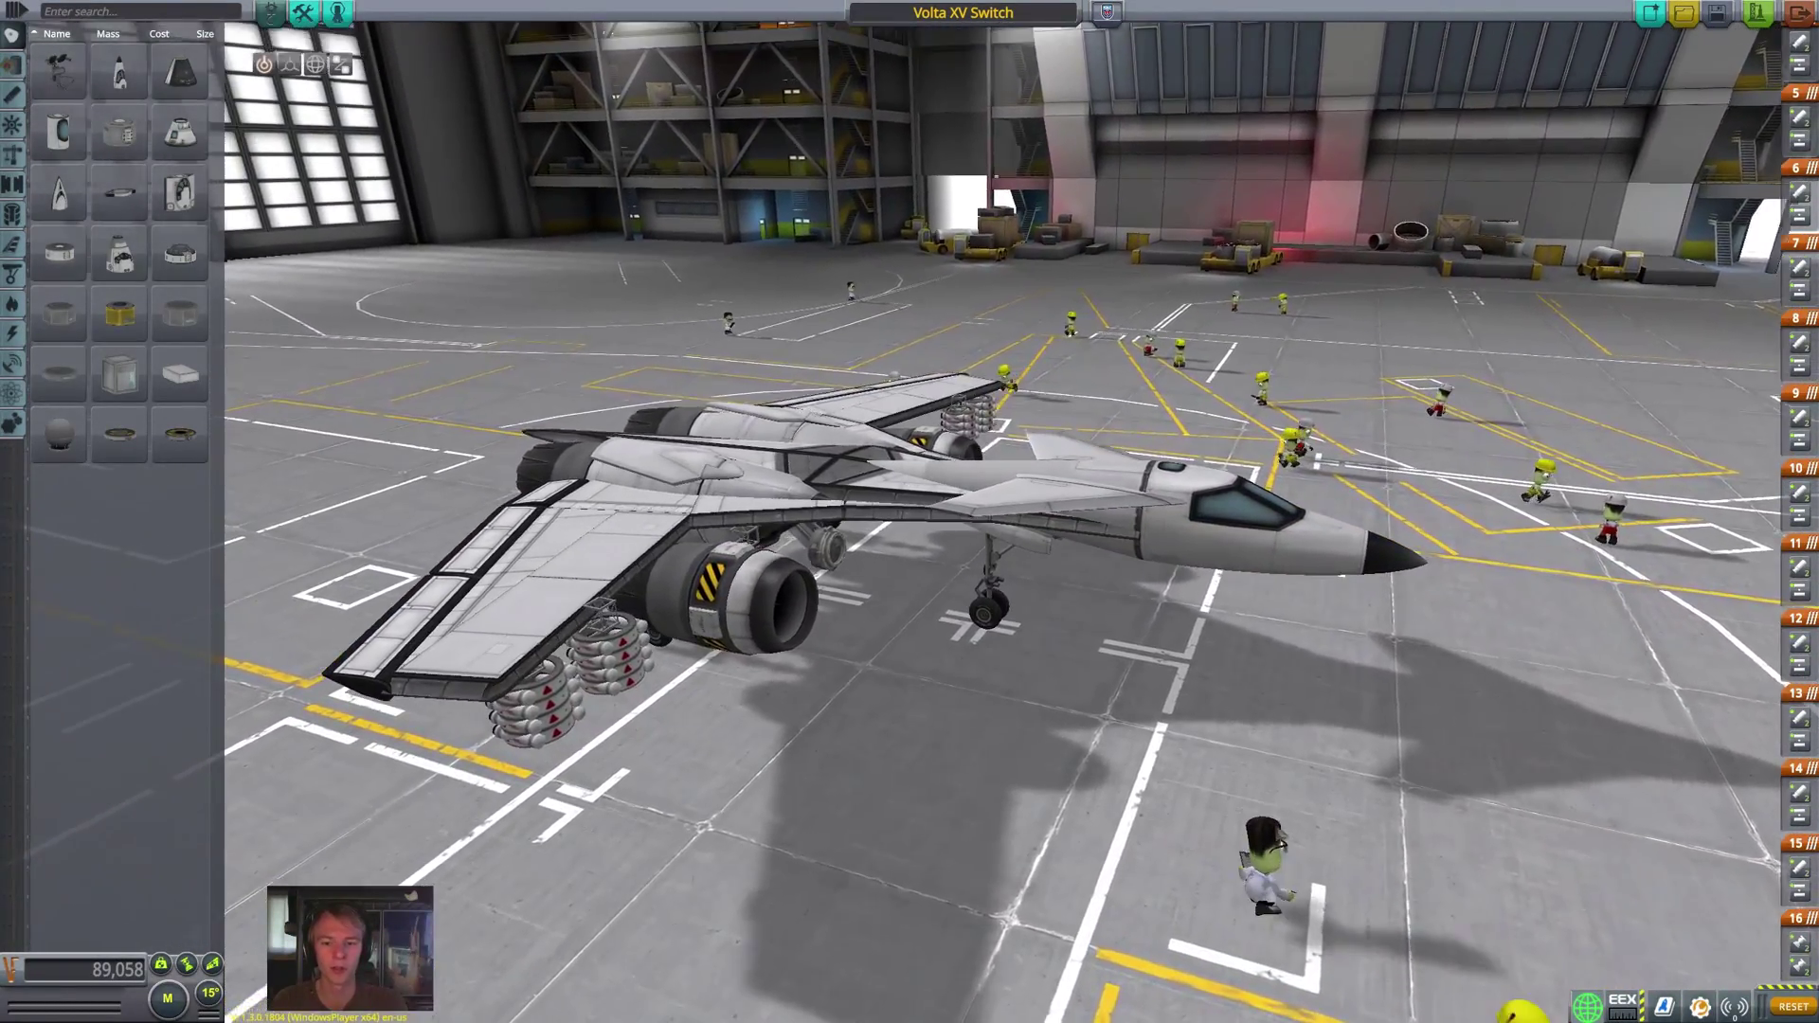
pyautogui.scroll(2, 1274, 799)
pyautogui.scroll(-3, 1222, 695)
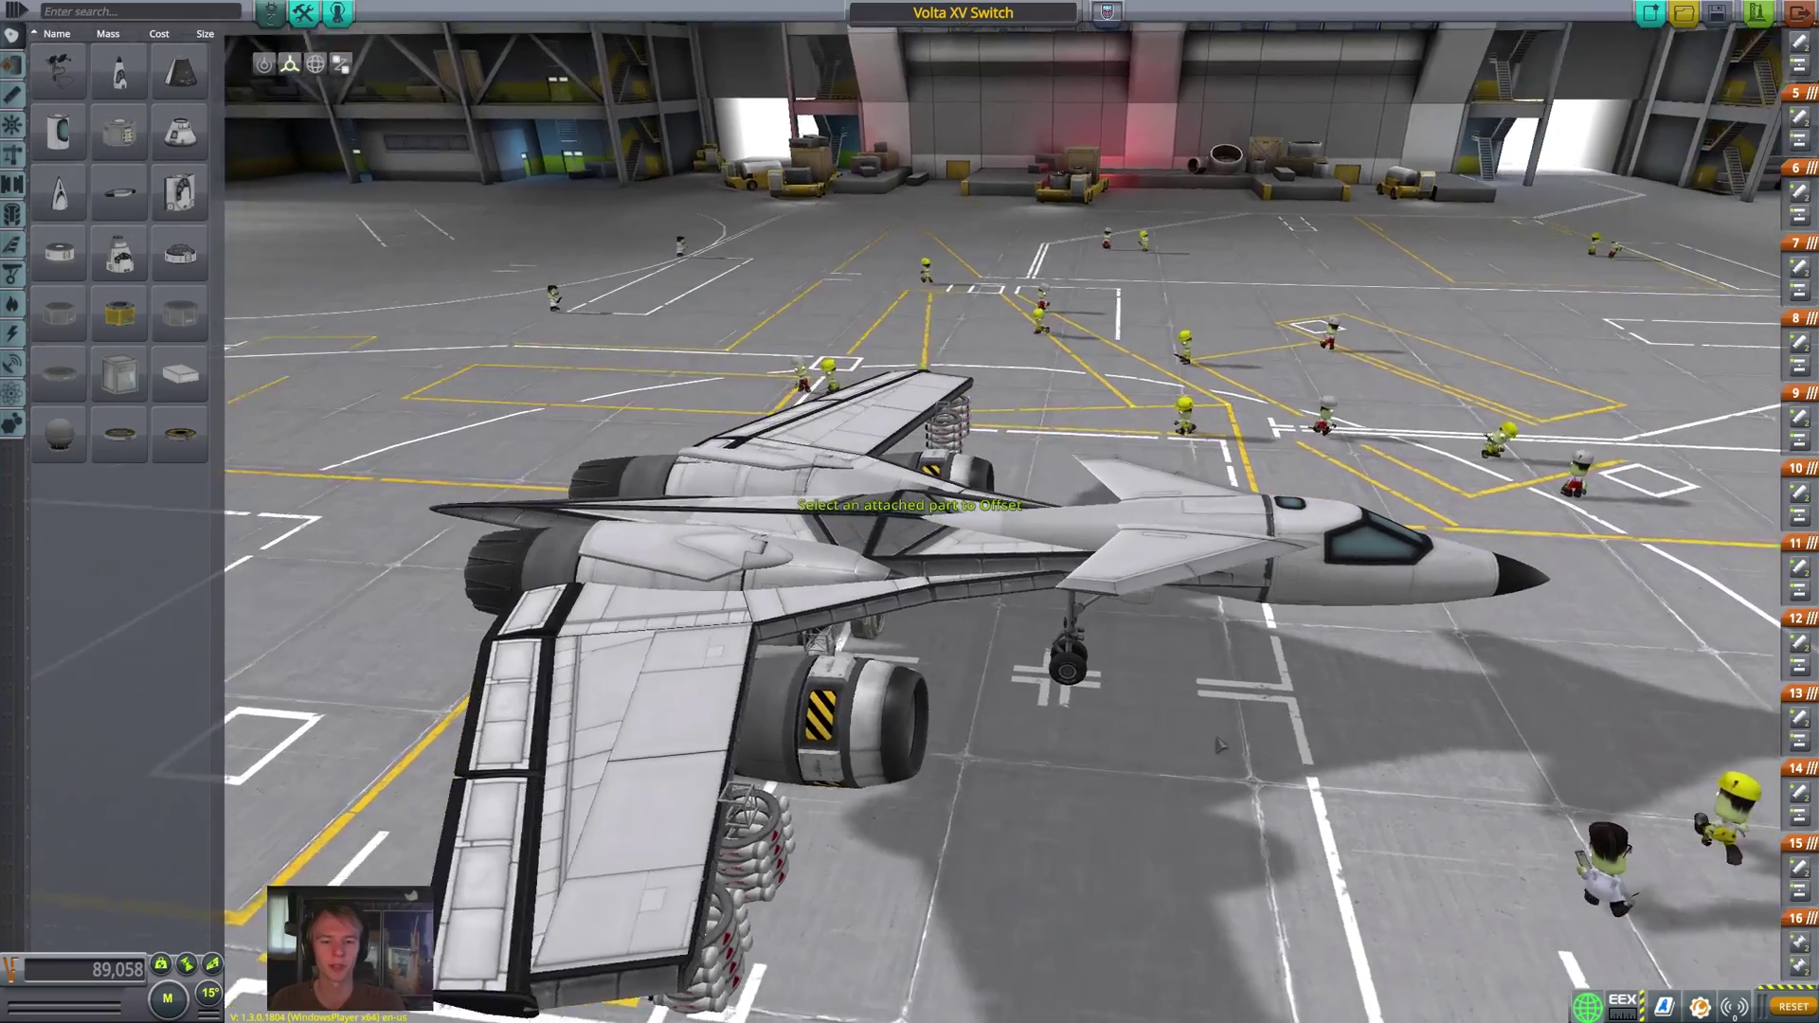
pyautogui.moveTo(1222, 695)
pyautogui.mouseDown()
pyautogui.moveTo(1151, 684)
pyautogui.moveTo(1242, 701)
pyautogui.mouseUp()
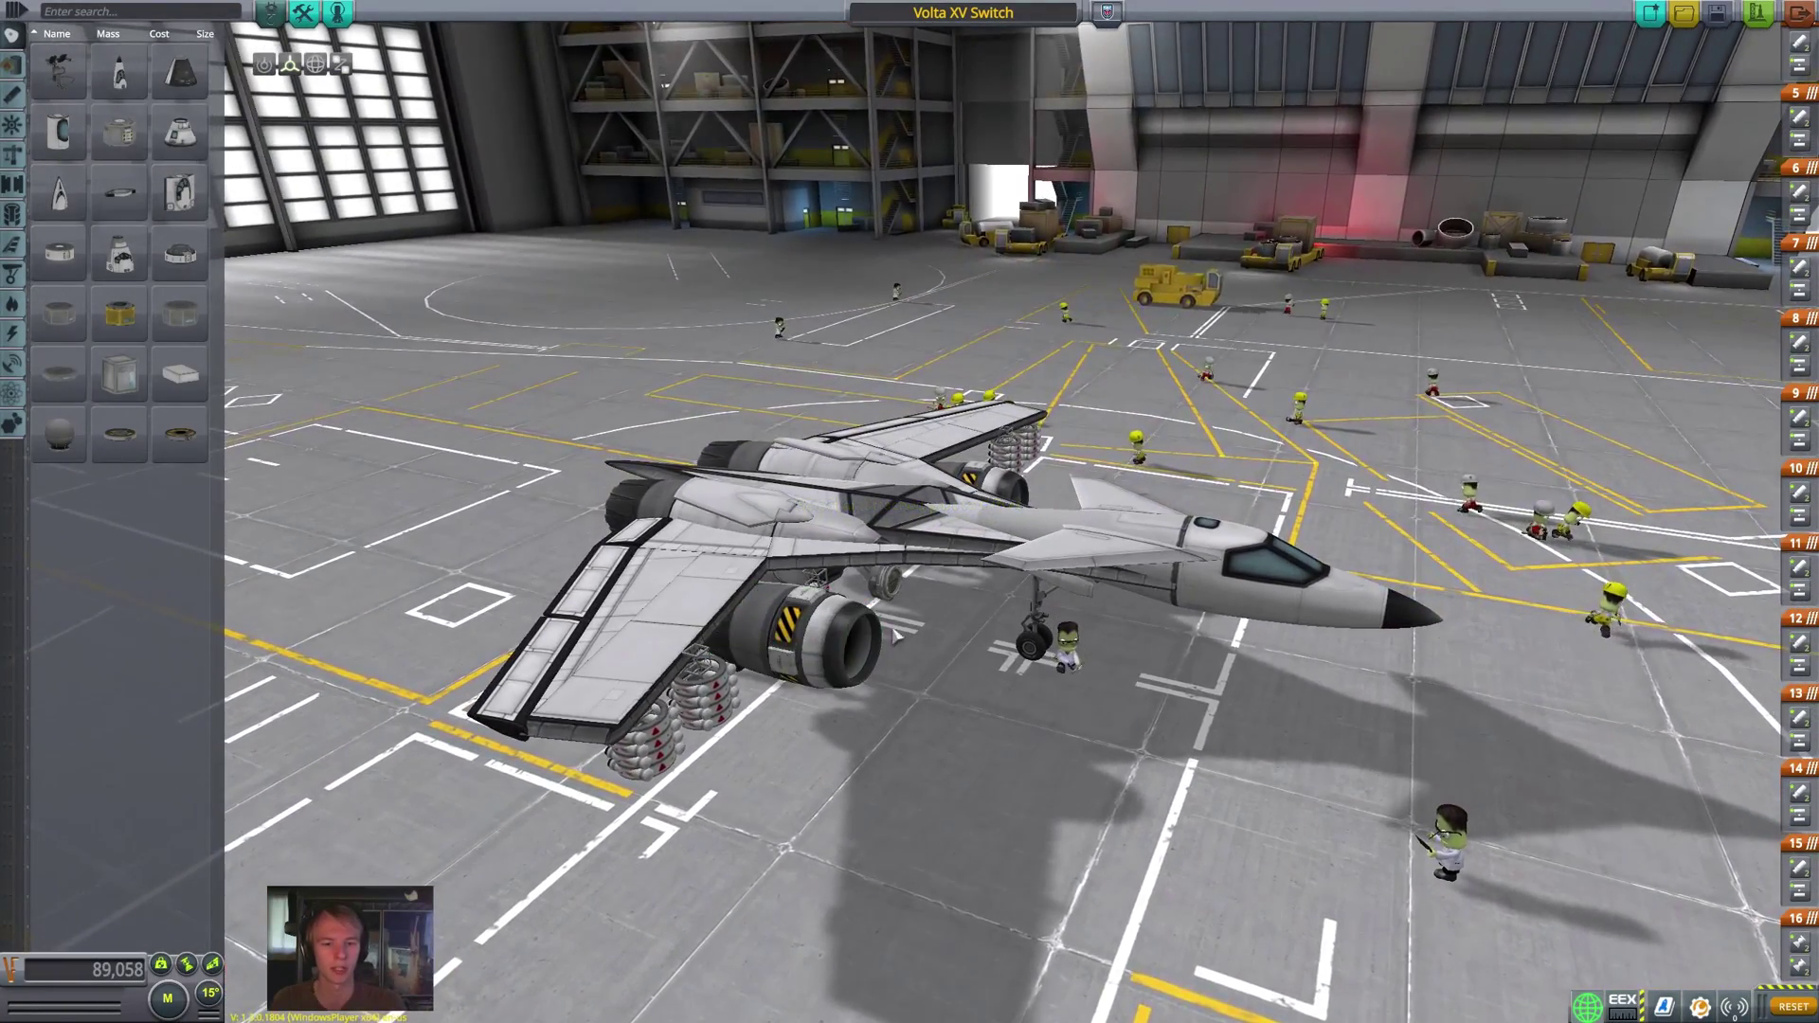
pyautogui.scroll(-2, 1241, 702)
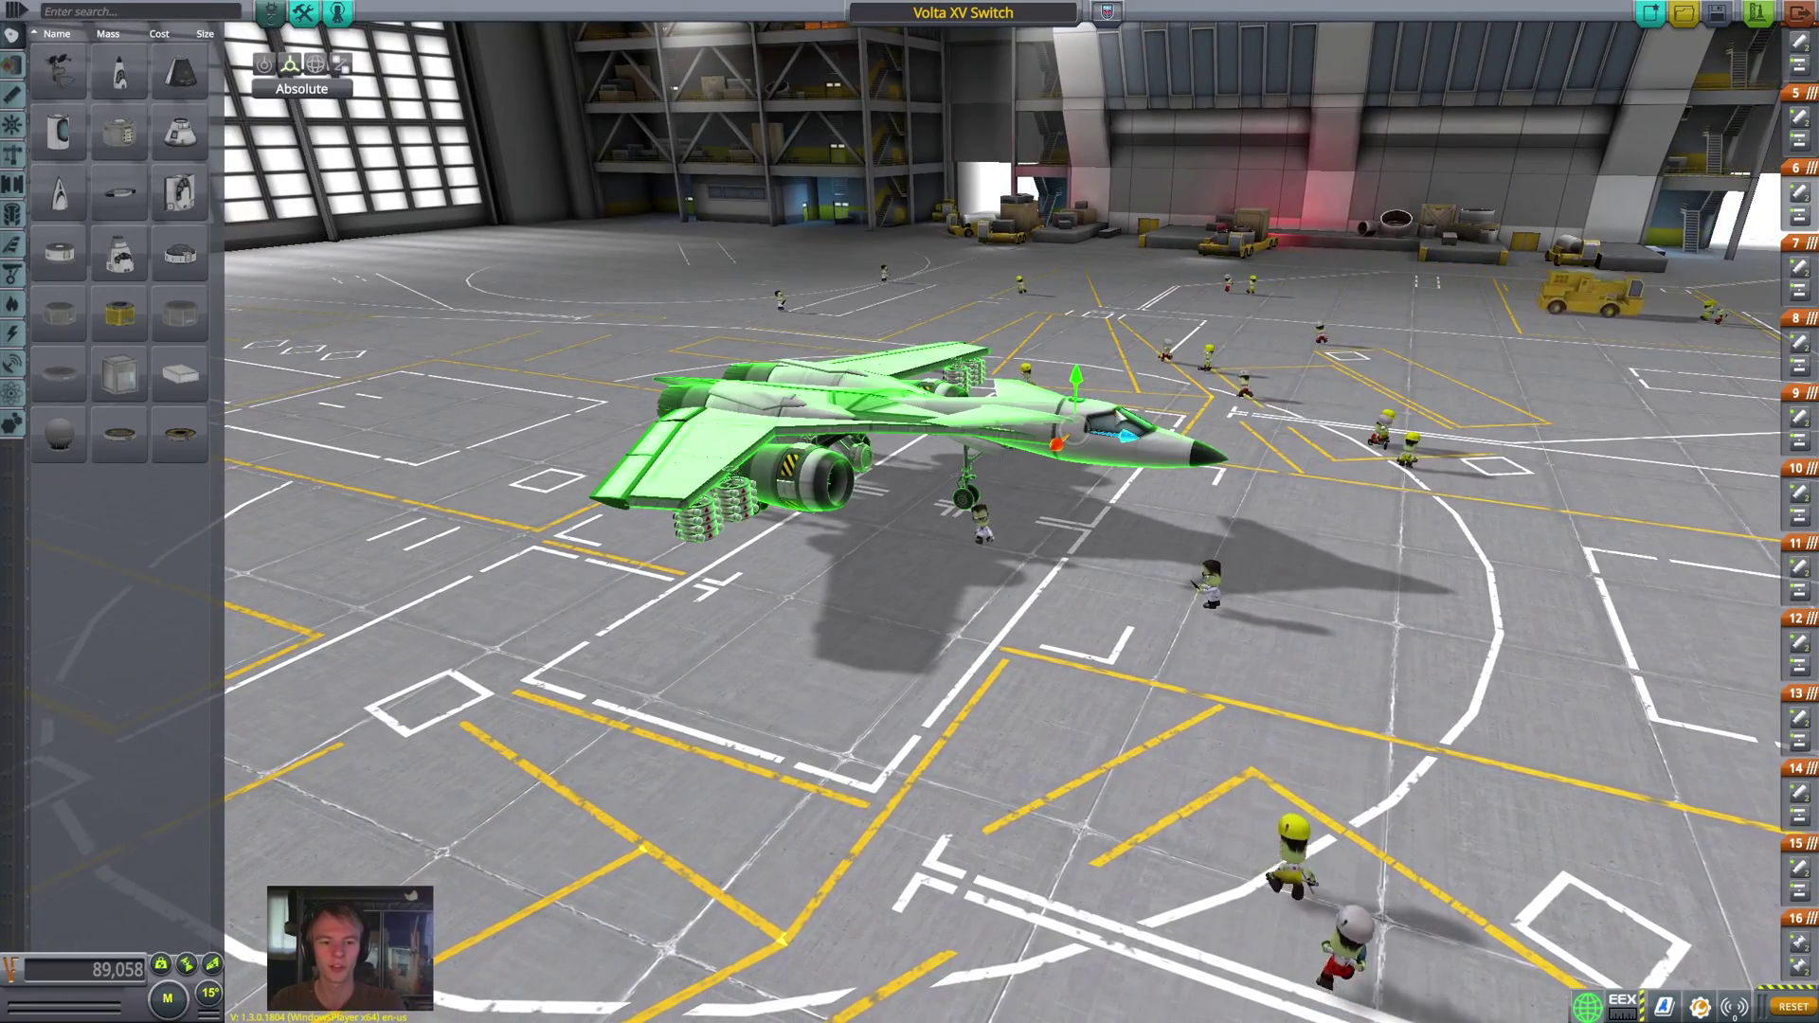
pyautogui.moveTo(1204, 453); pyautogui.dragTo(1218, 213)
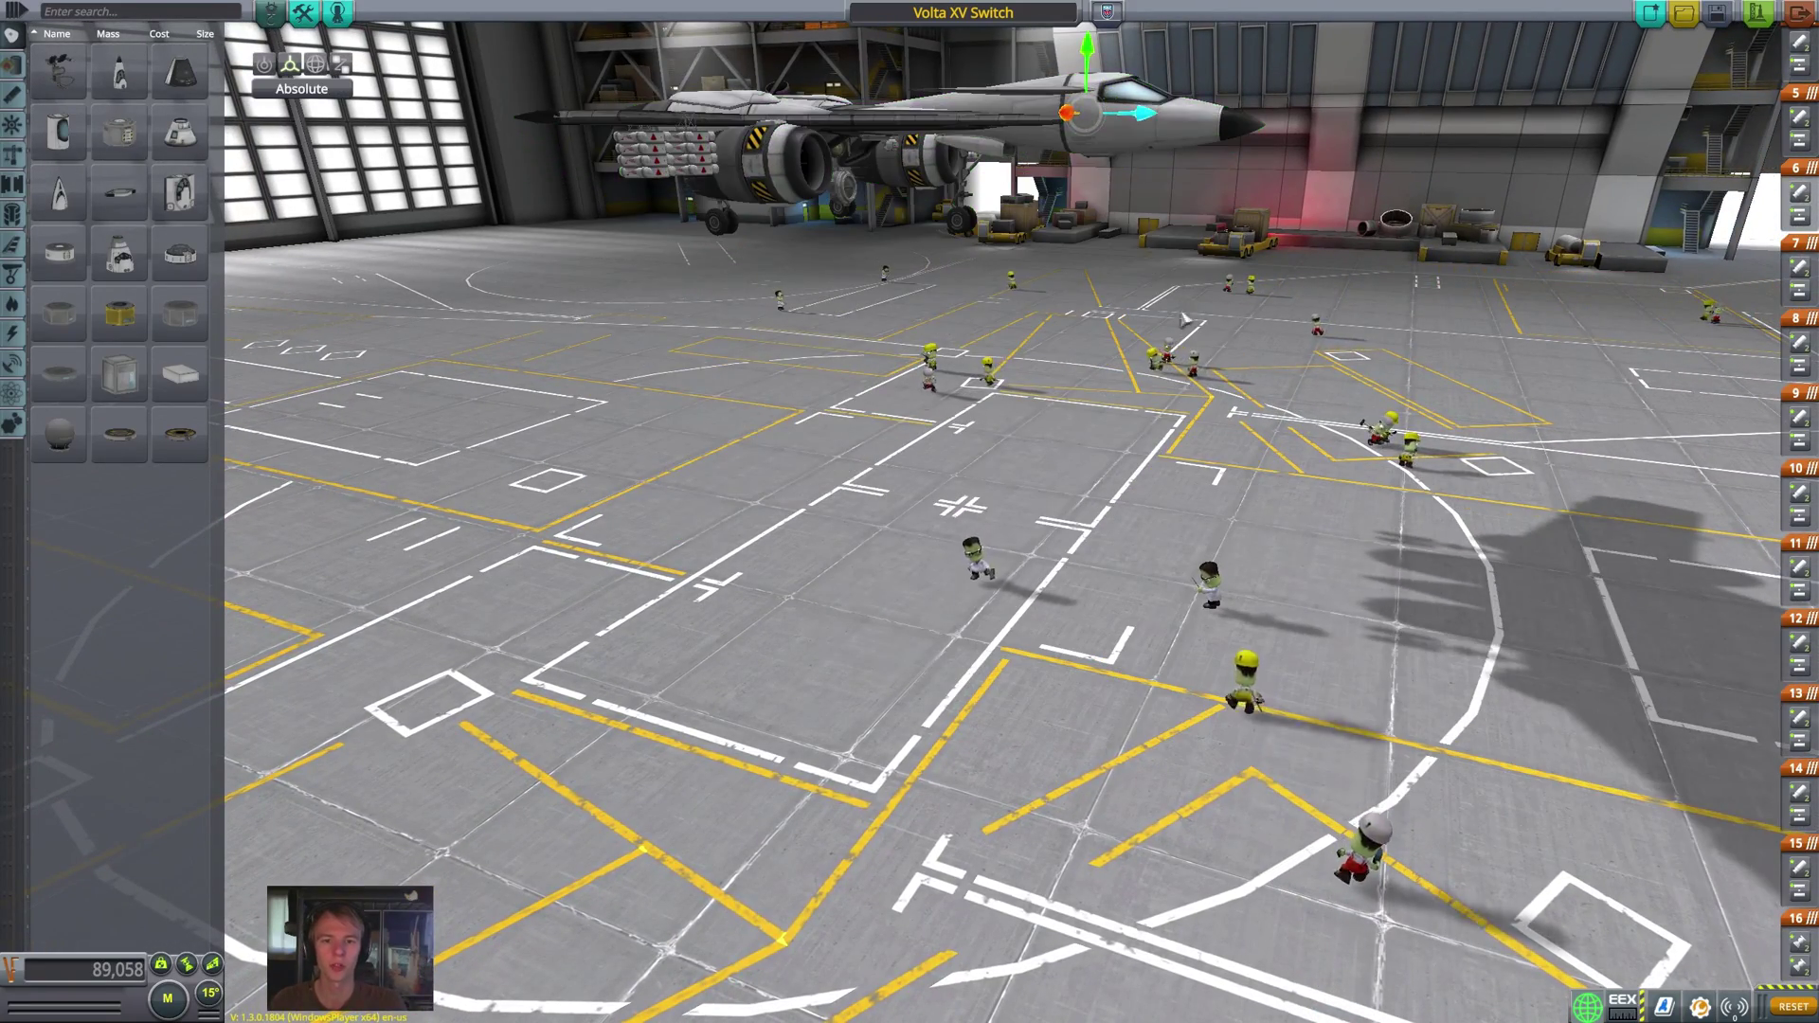
pyautogui.moveTo(1247, 490); pyautogui.dragTo(1232, 791)
# - Examine the docking port joint beneath the fuselage and how it sits between the two under-wing engines
pyautogui.scroll(5, 1232, 791)
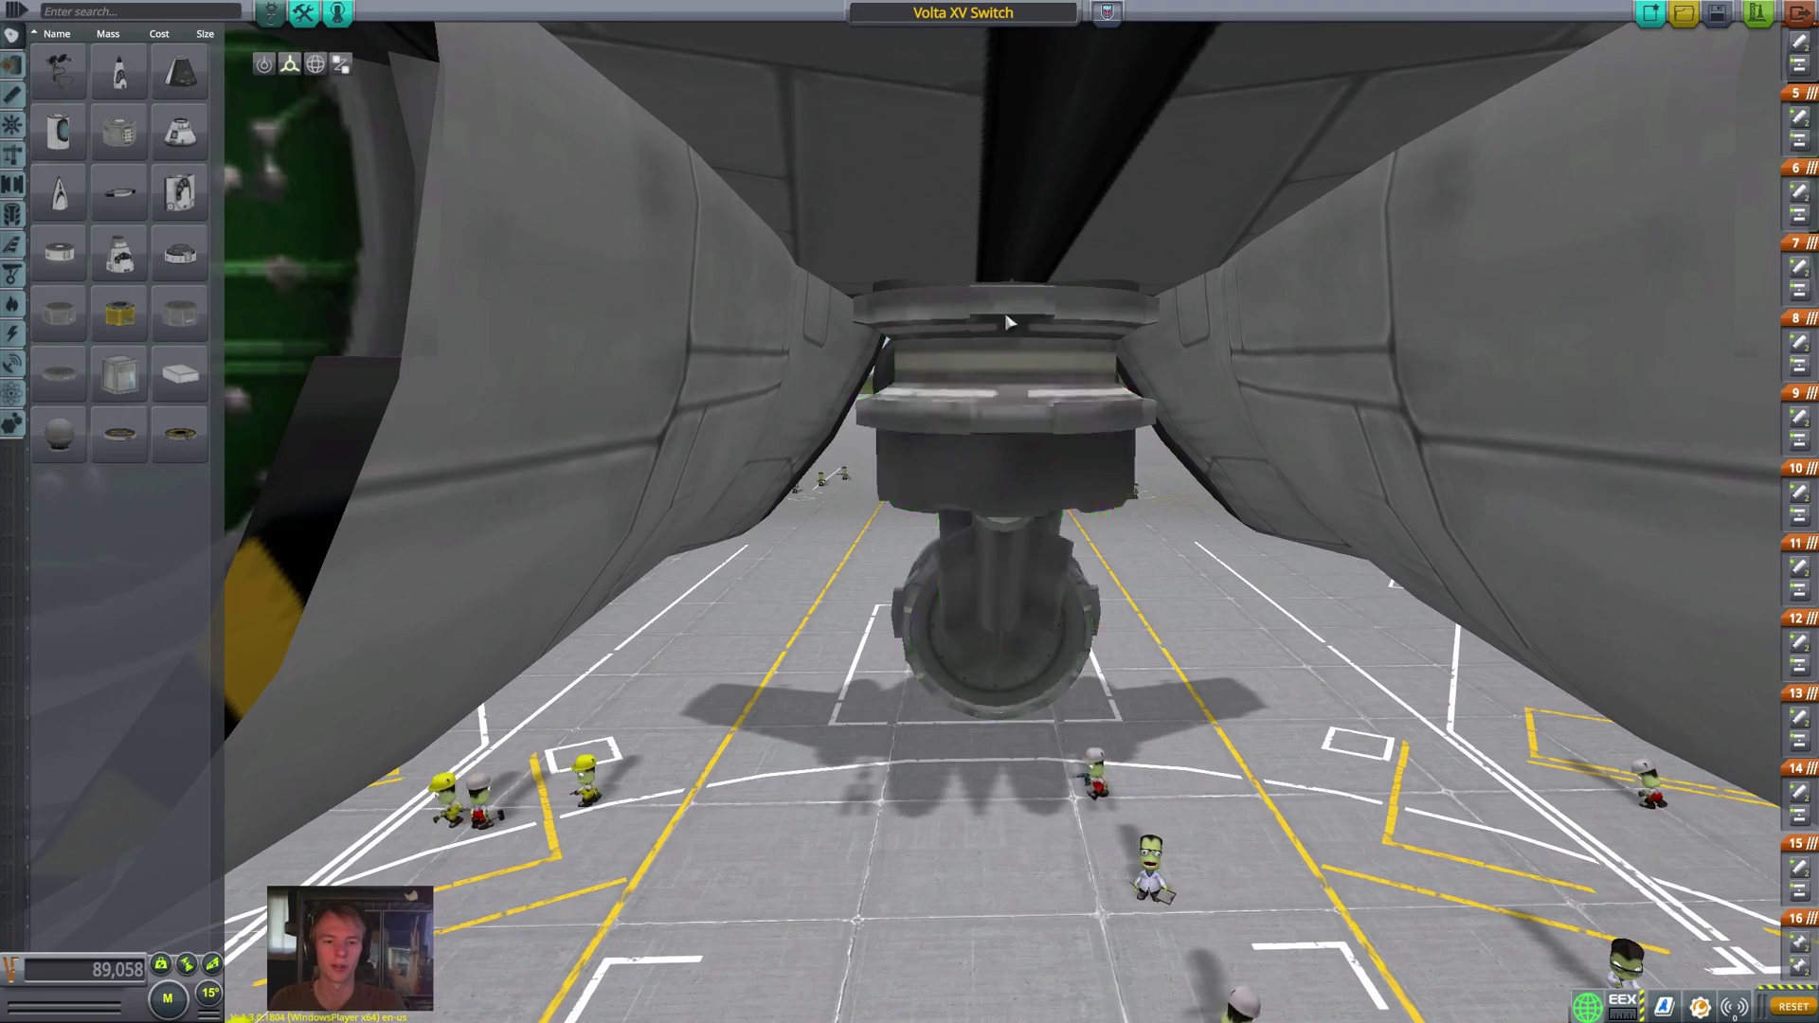
pyautogui.moveTo(1303, 741); pyautogui.dragTo(781, 391)
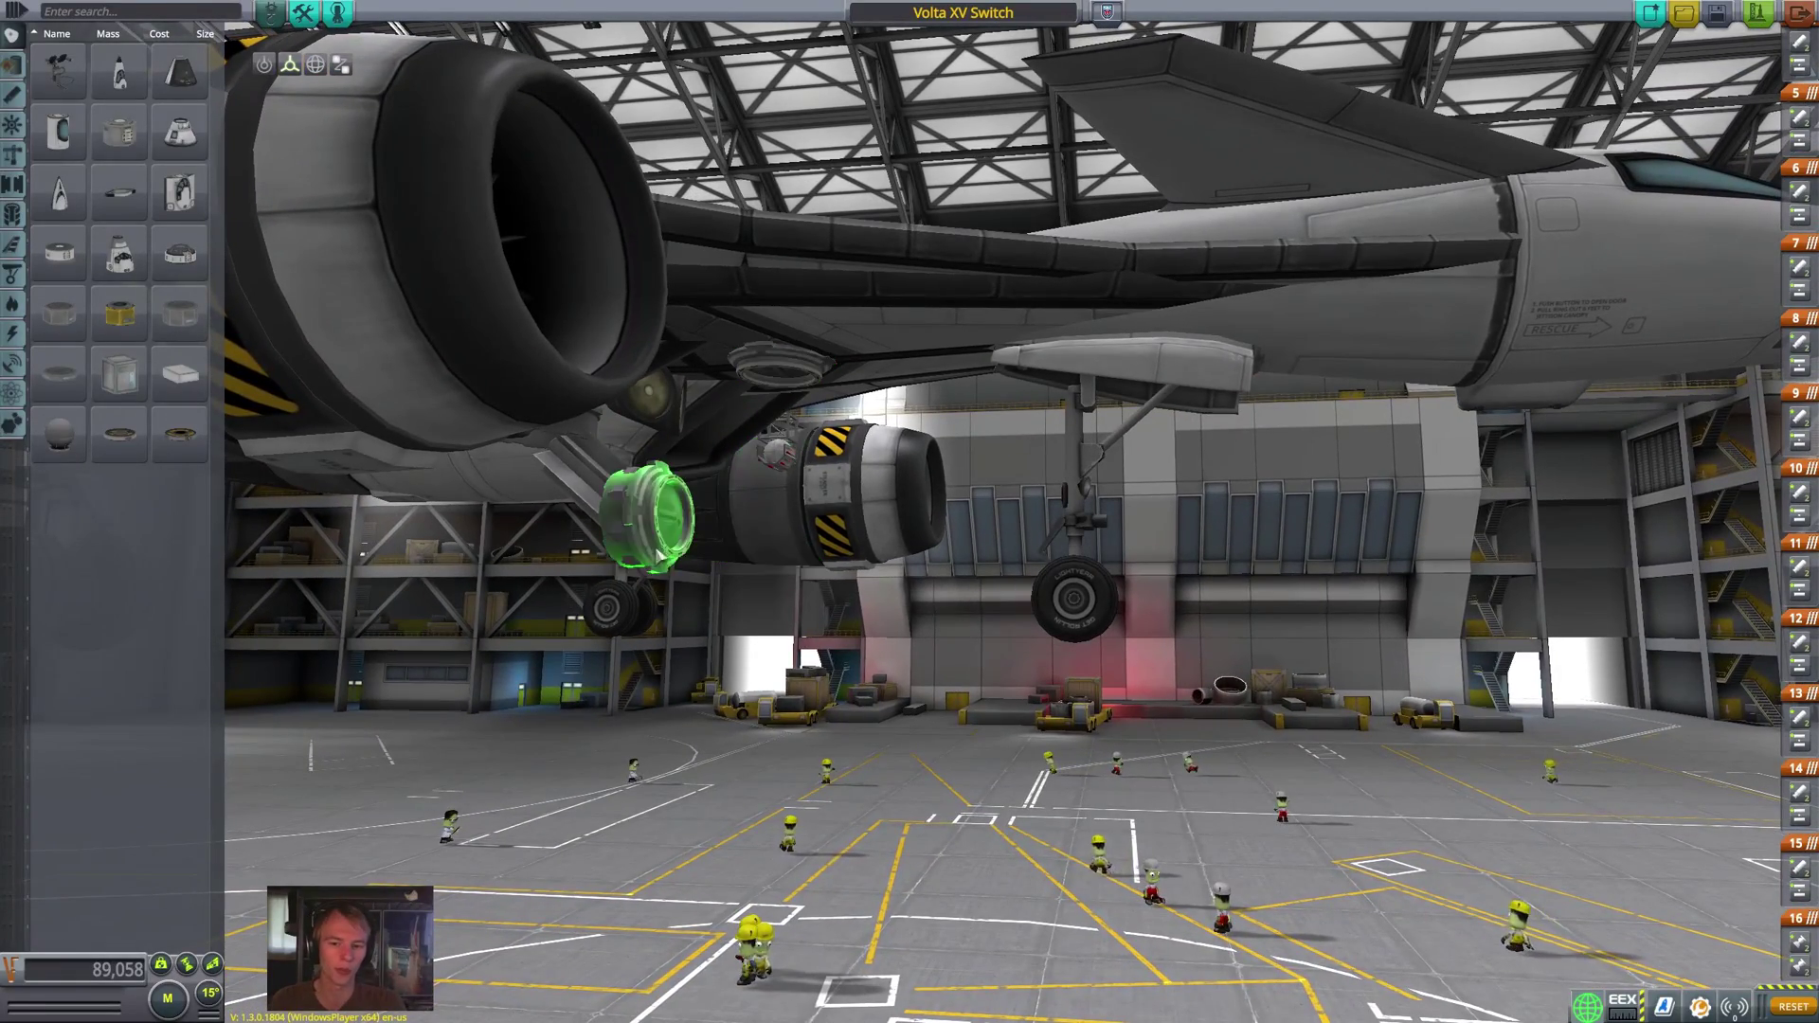
pyautogui.moveTo(865, 680); pyautogui.dragTo(877, 385)
pyautogui.scroll(3, 881, 287)
pyautogui.scroll(-3, 882, 287)
pyautogui.moveTo(881, 286); pyautogui.dragTo(768, 507)
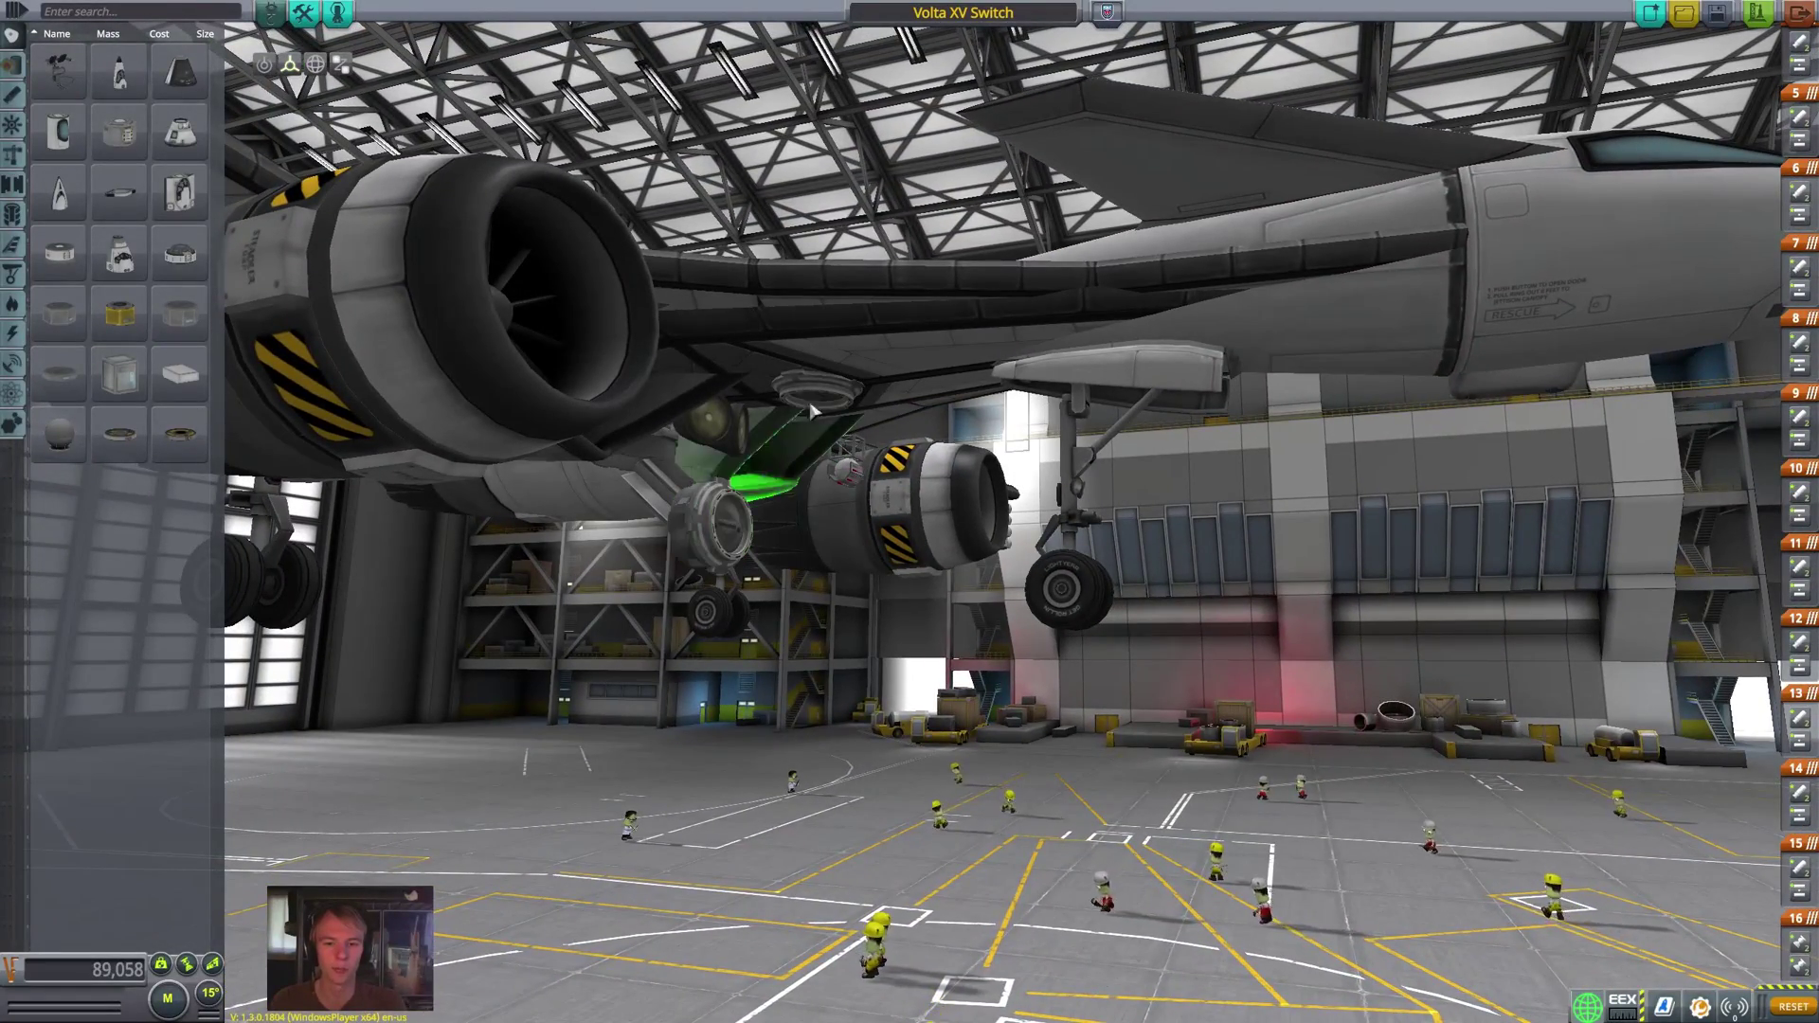
pyautogui.moveTo(812, 400); pyautogui.dragTo(499, 446)
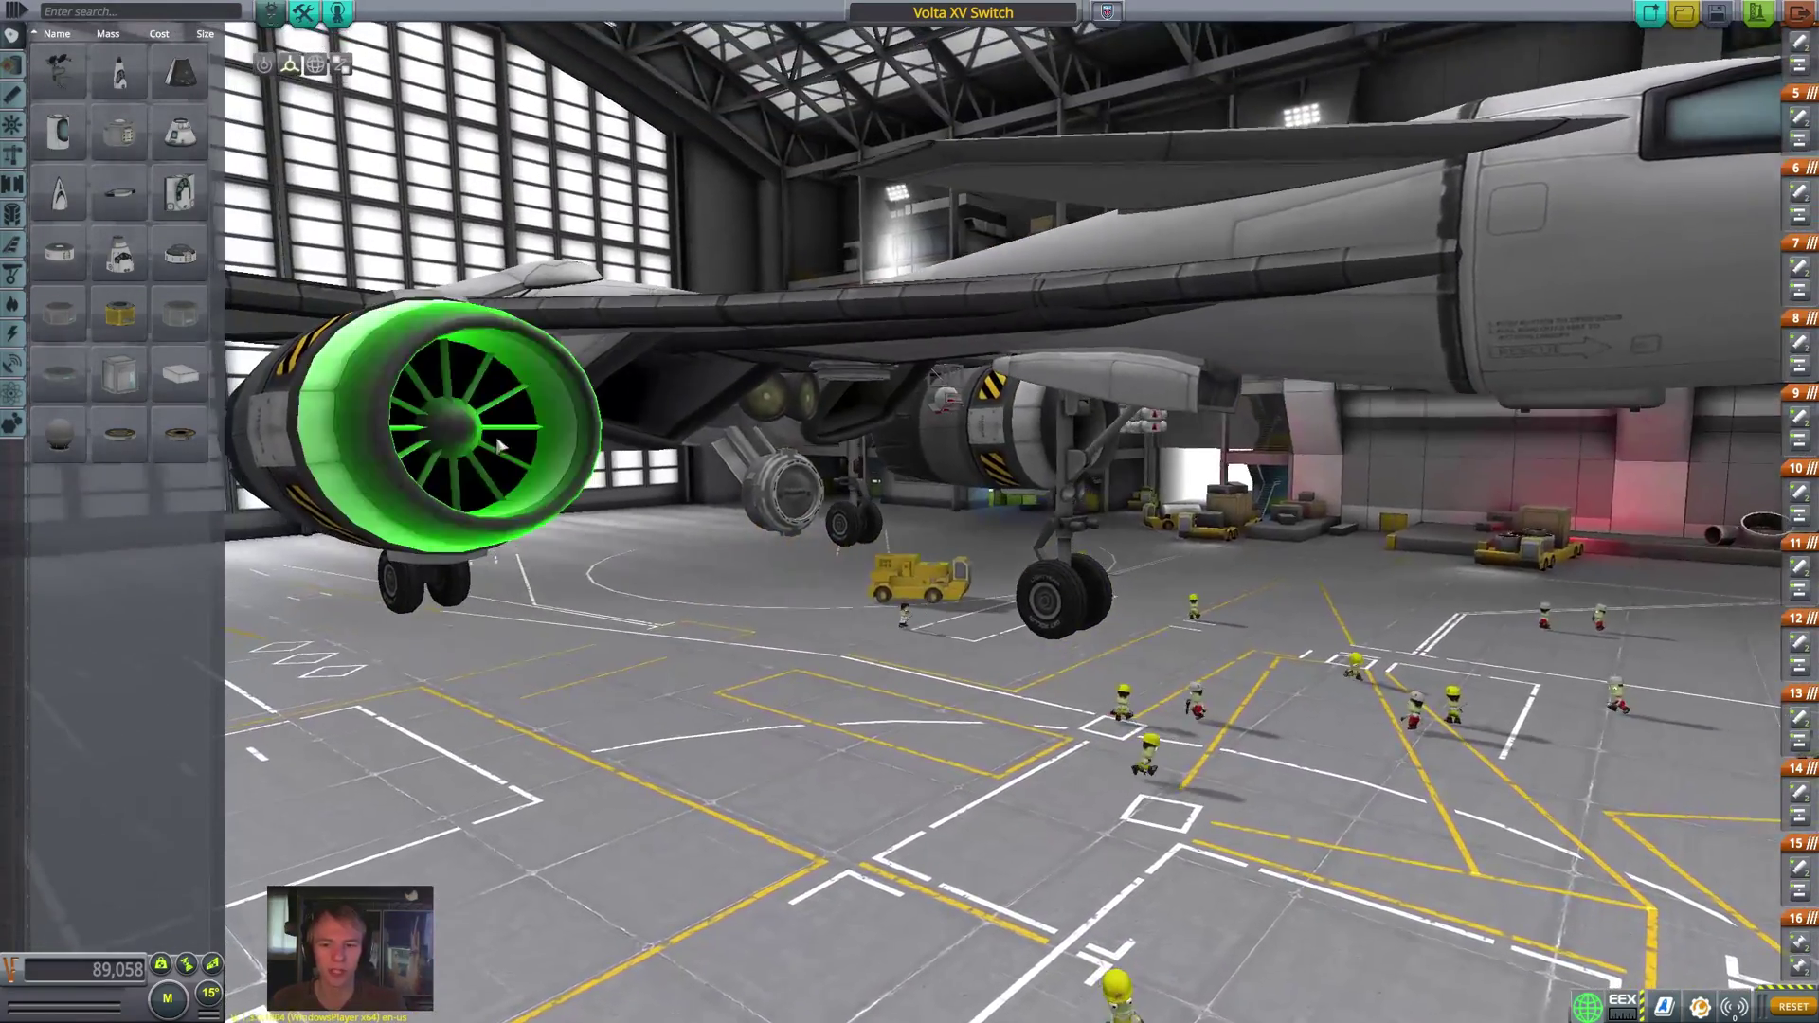
# - Inspect the ring of 2HOT Thermometers around the round pivot part on the inner side of the under-wing engine
pyautogui.scroll(8, 775, 499)
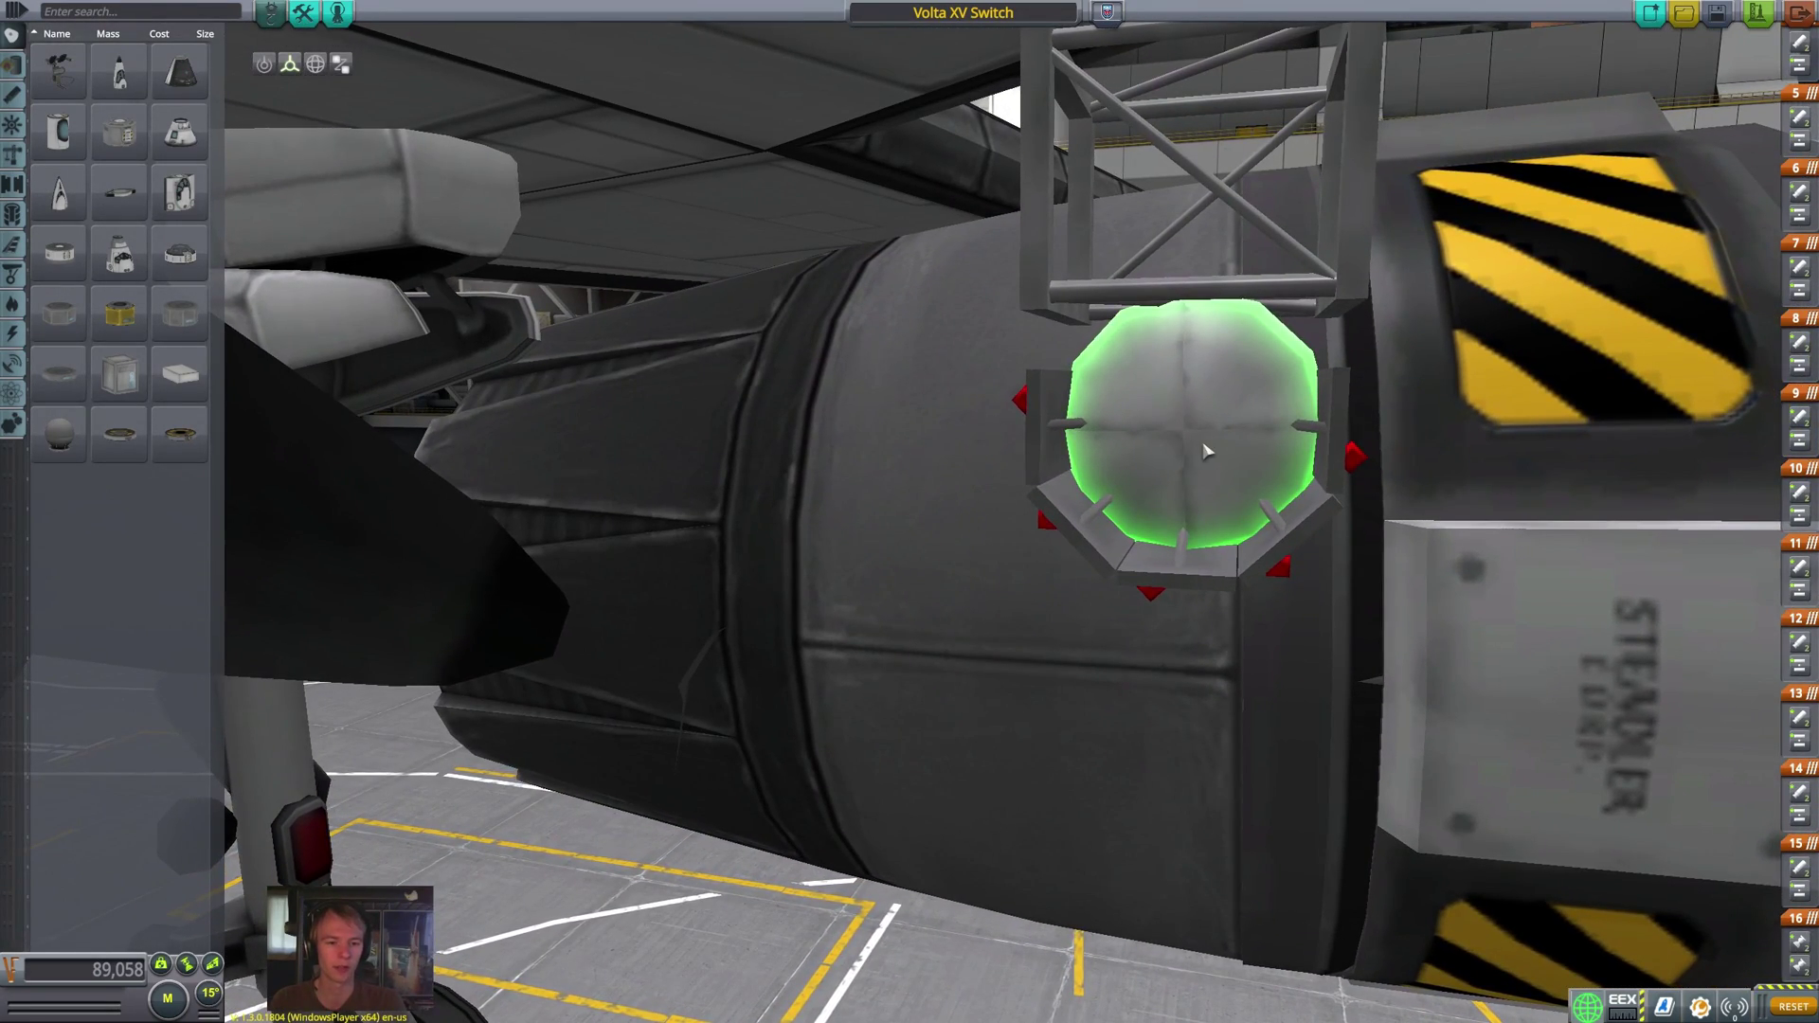
pyautogui.rightClick(1137, 549)
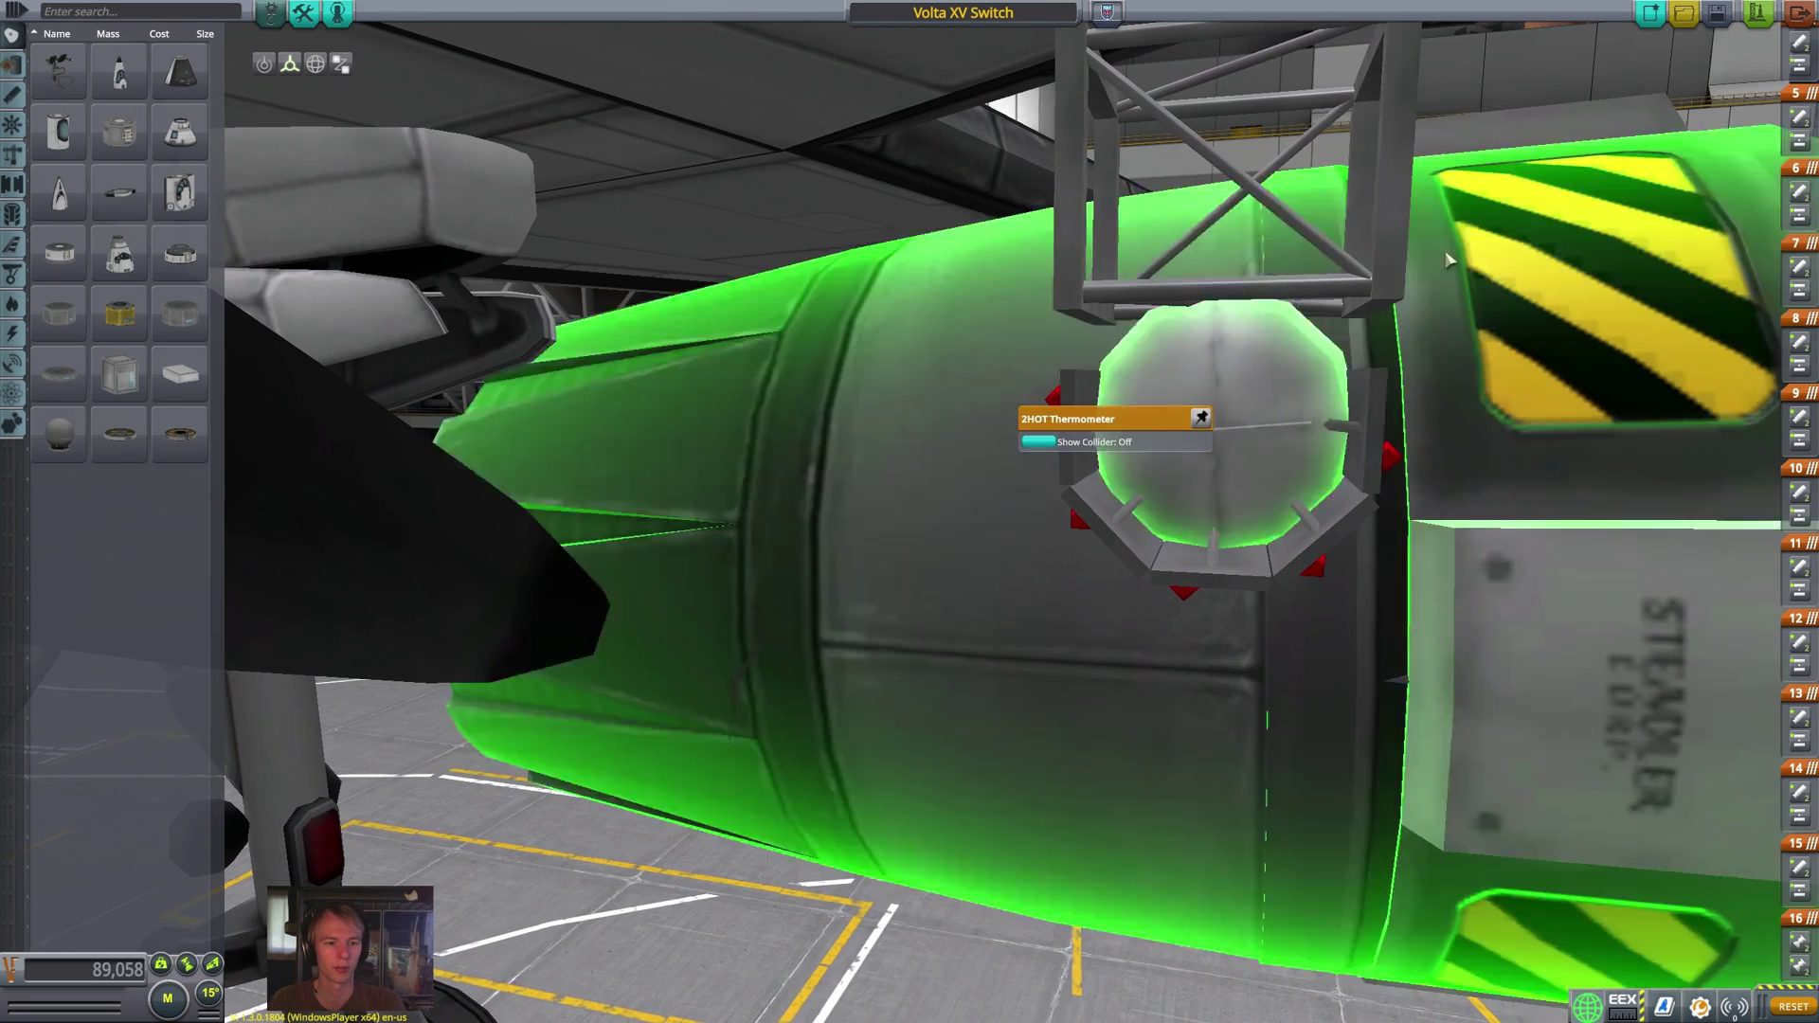
pyautogui.moveTo(1324, 458); pyautogui.dragTo(1015, 456)
pyautogui.scroll(-5, 1014, 456)
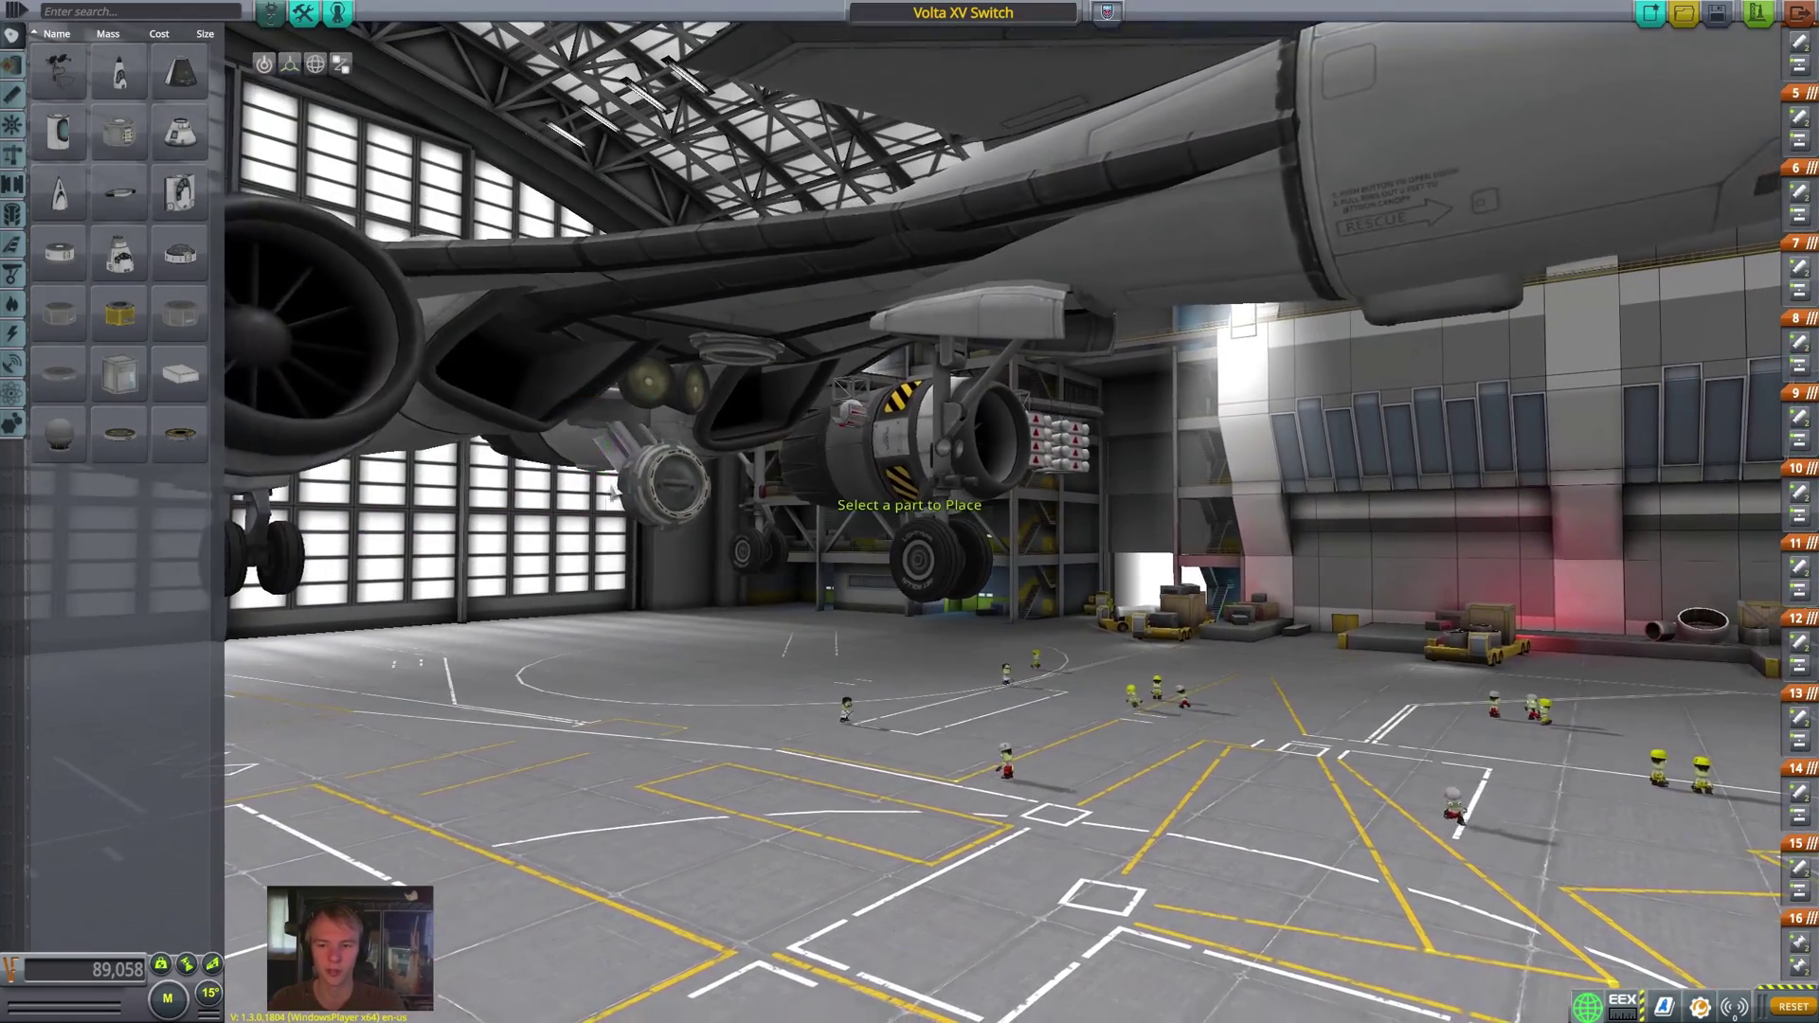
# - Detach the docking port joint and both under-wing engines as one assembly and examine them below the aircraft
pyautogui.click(616, 491)
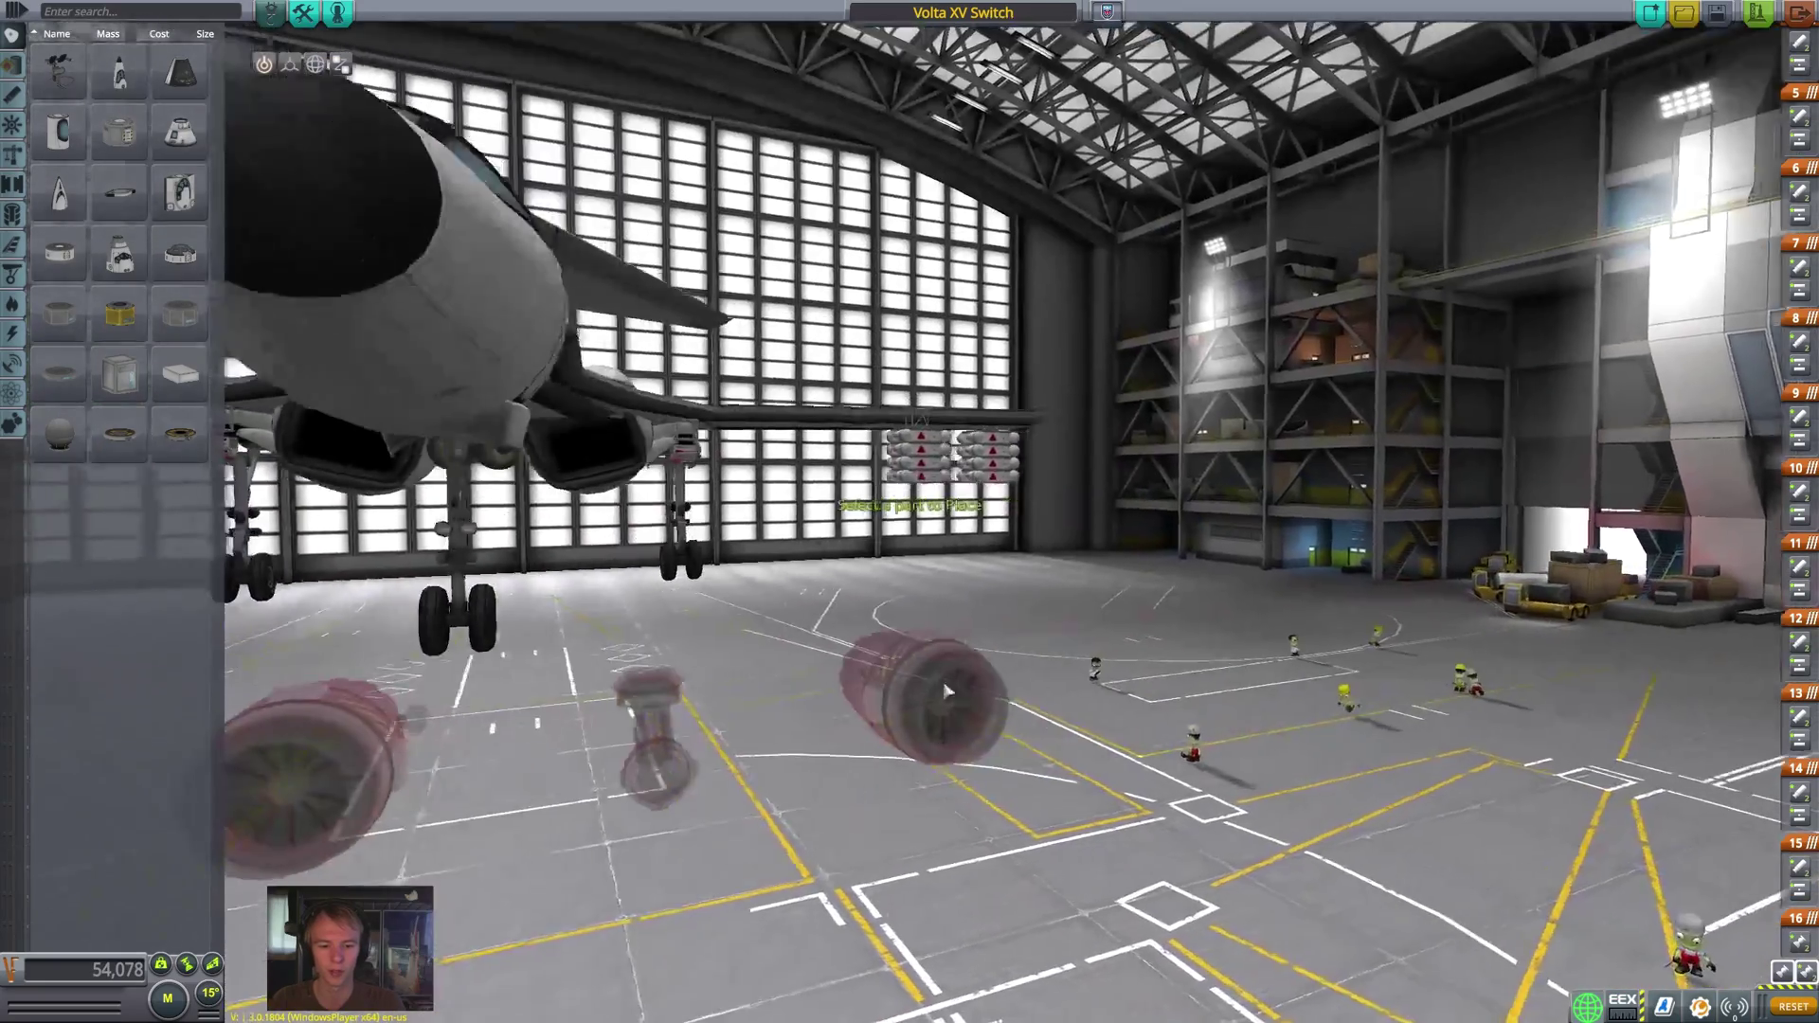
pyautogui.moveTo(945, 692); pyautogui.dragTo(633, 729)
pyautogui.moveTo(679, 653); pyautogui.dragTo(1053, 620)
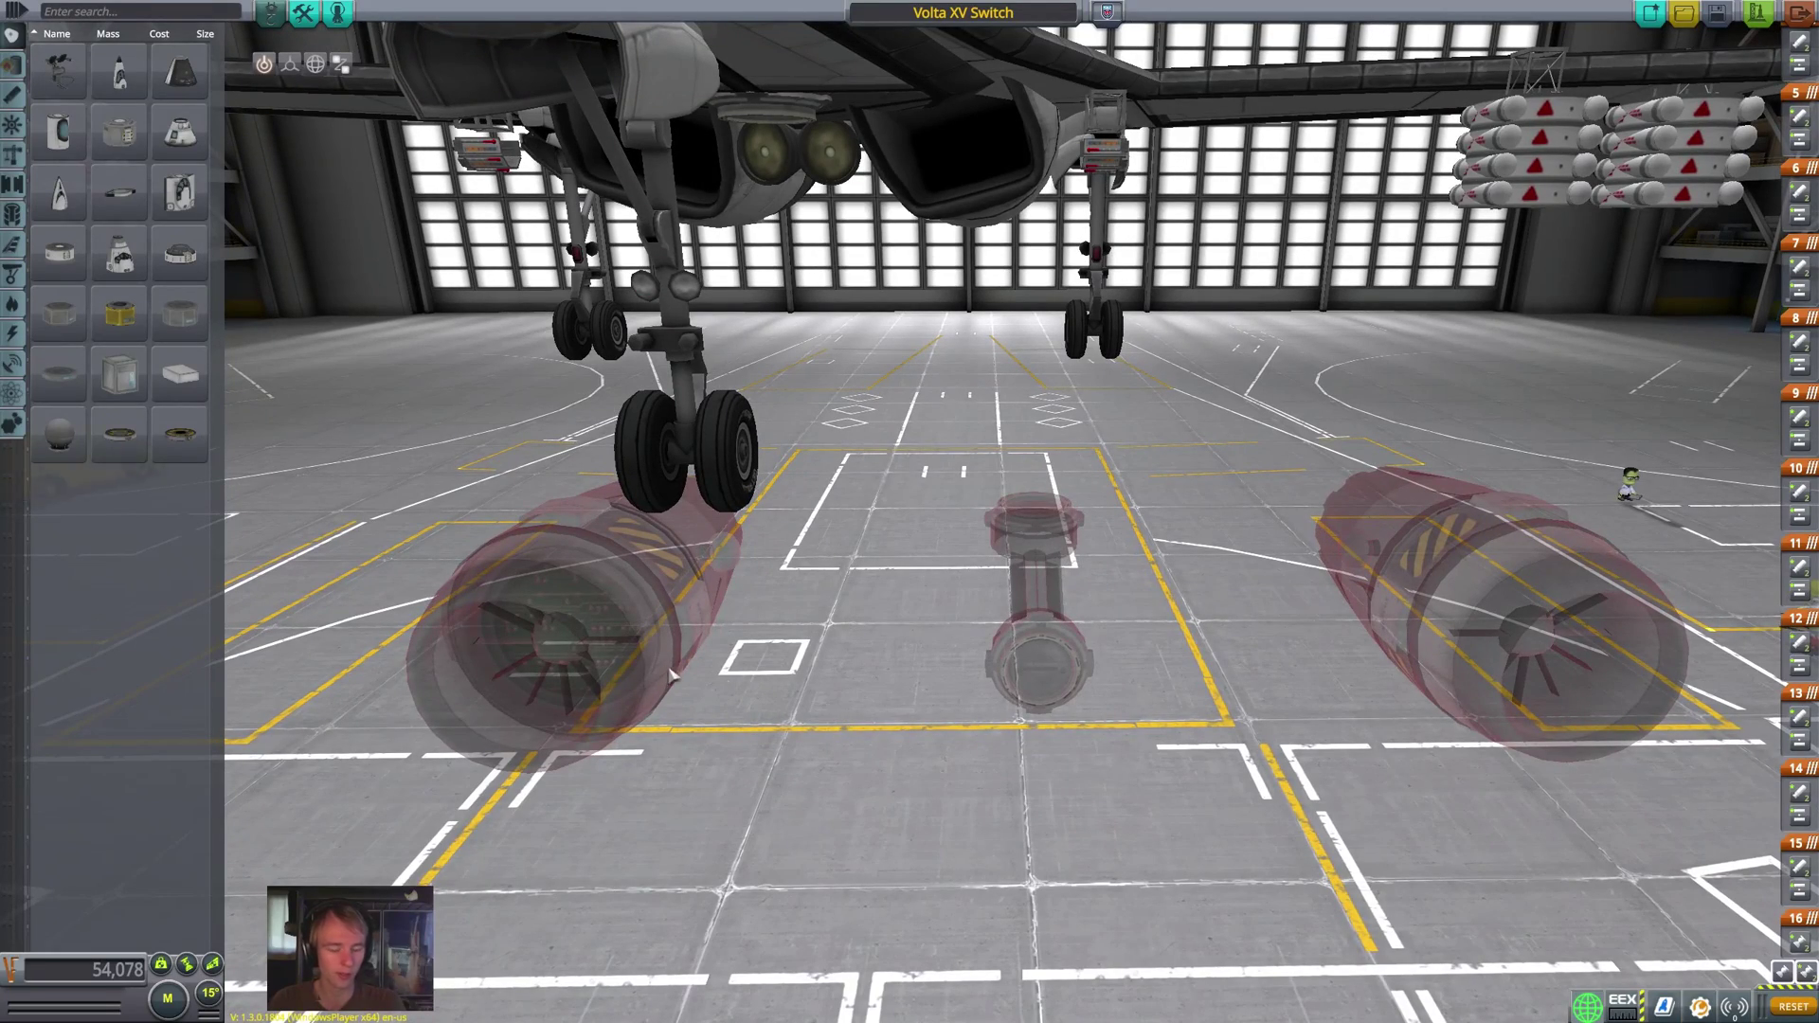
pyautogui.moveTo(671, 675); pyautogui.dragTo(1109, 798)
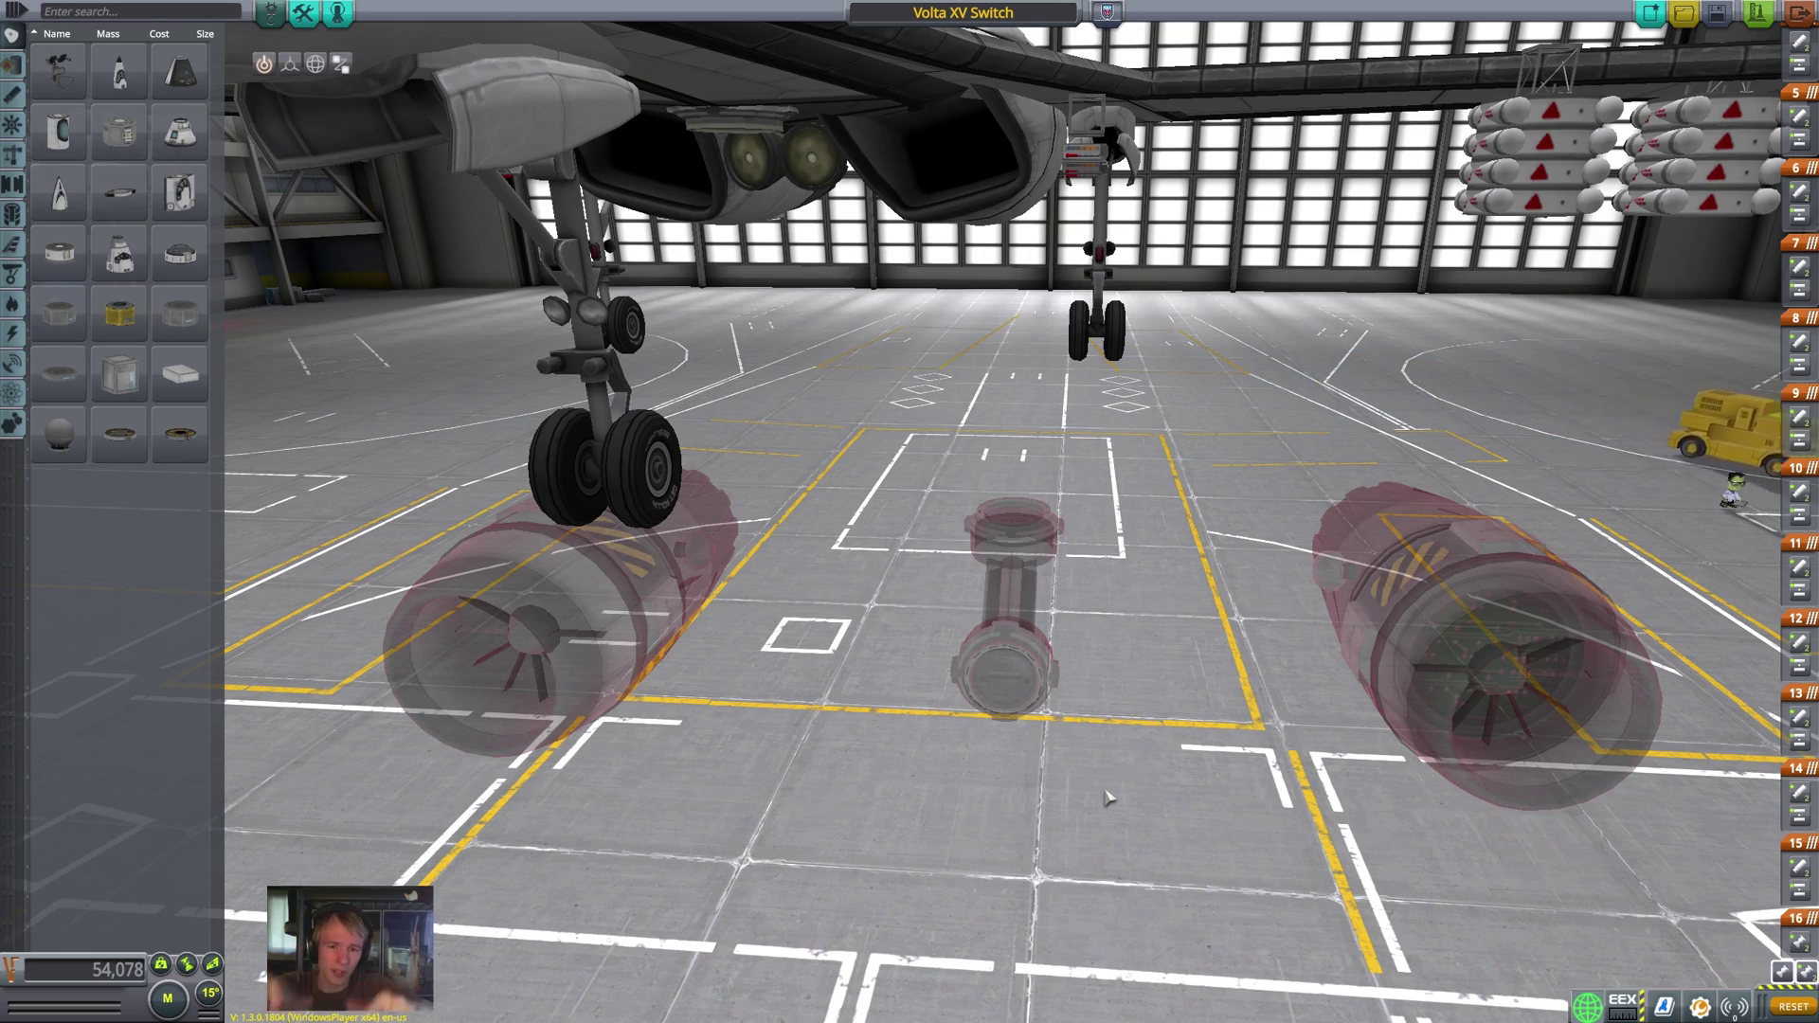
pyautogui.moveTo(1124, 745); pyautogui.dragTo(1148, 694)
pyautogui.click(1149, 694)
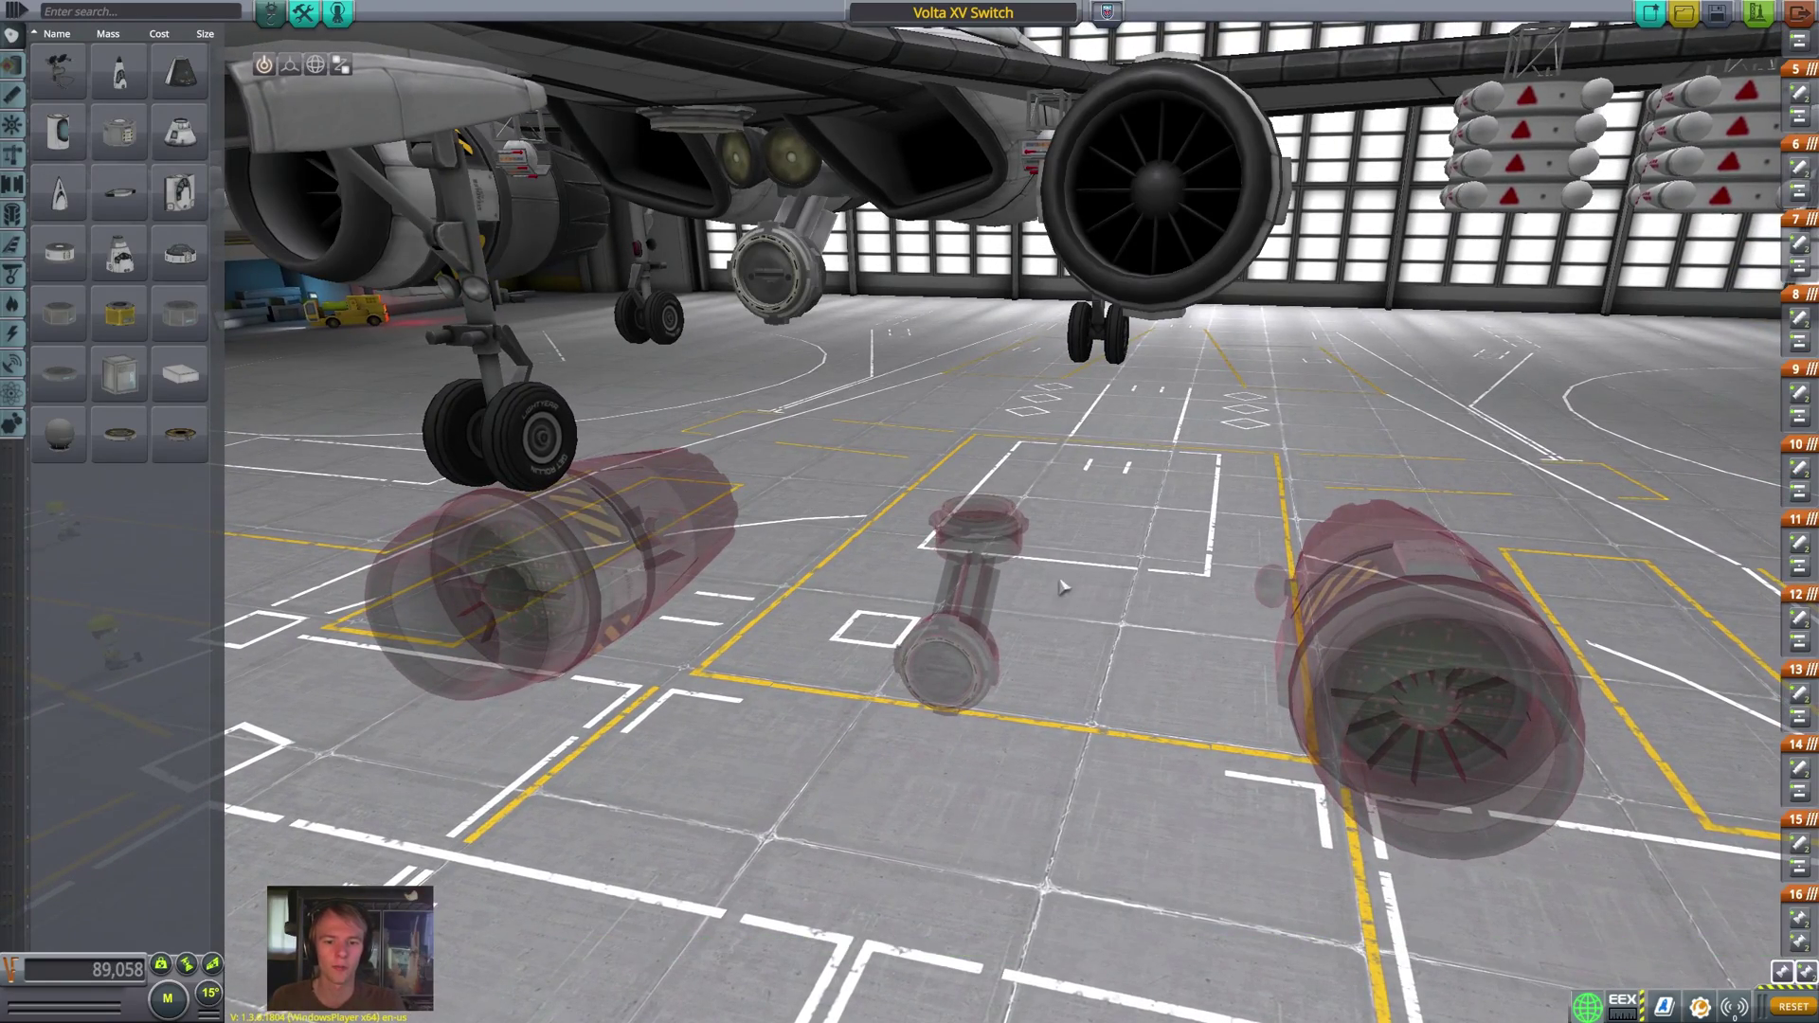
pyautogui.moveTo(1033, 537); pyautogui.dragTo(976, 590)
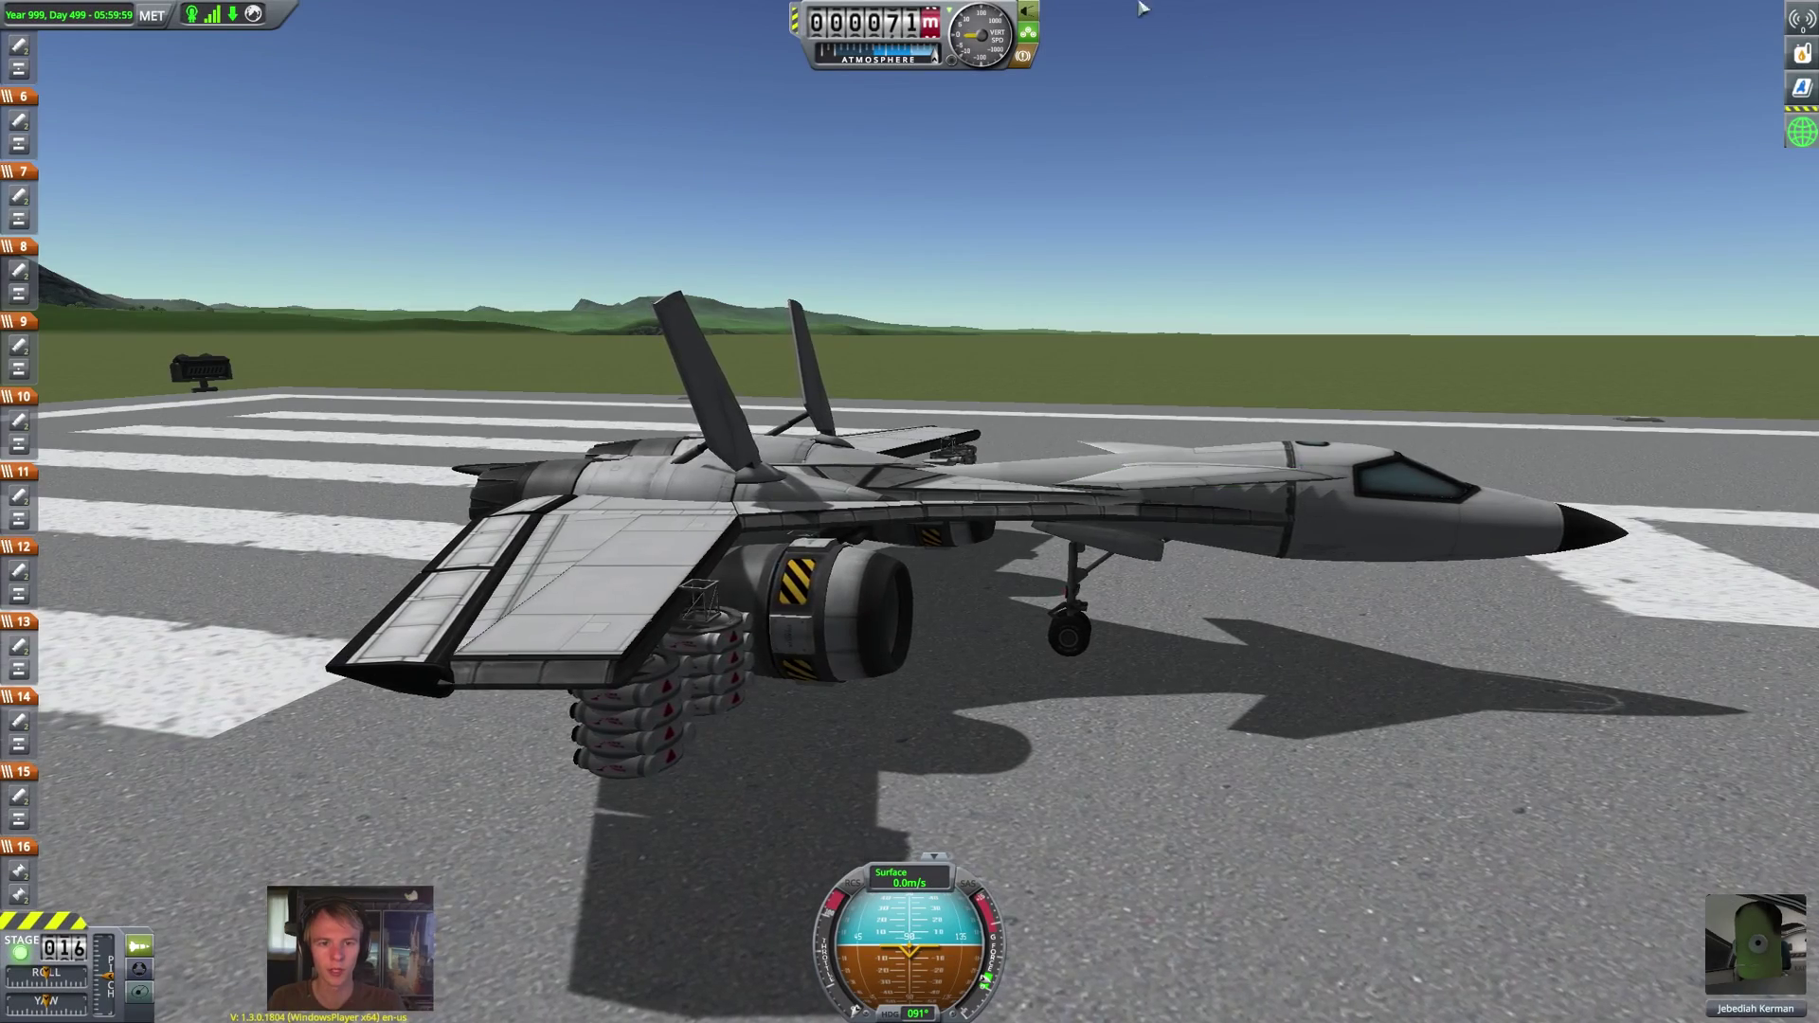
# - Examine the aircraft on the runway with its under-wing engines turned vertical, including the joint beneath the fuselage
pyautogui.moveTo(1189, 206); pyautogui.dragTo(1475, 262)
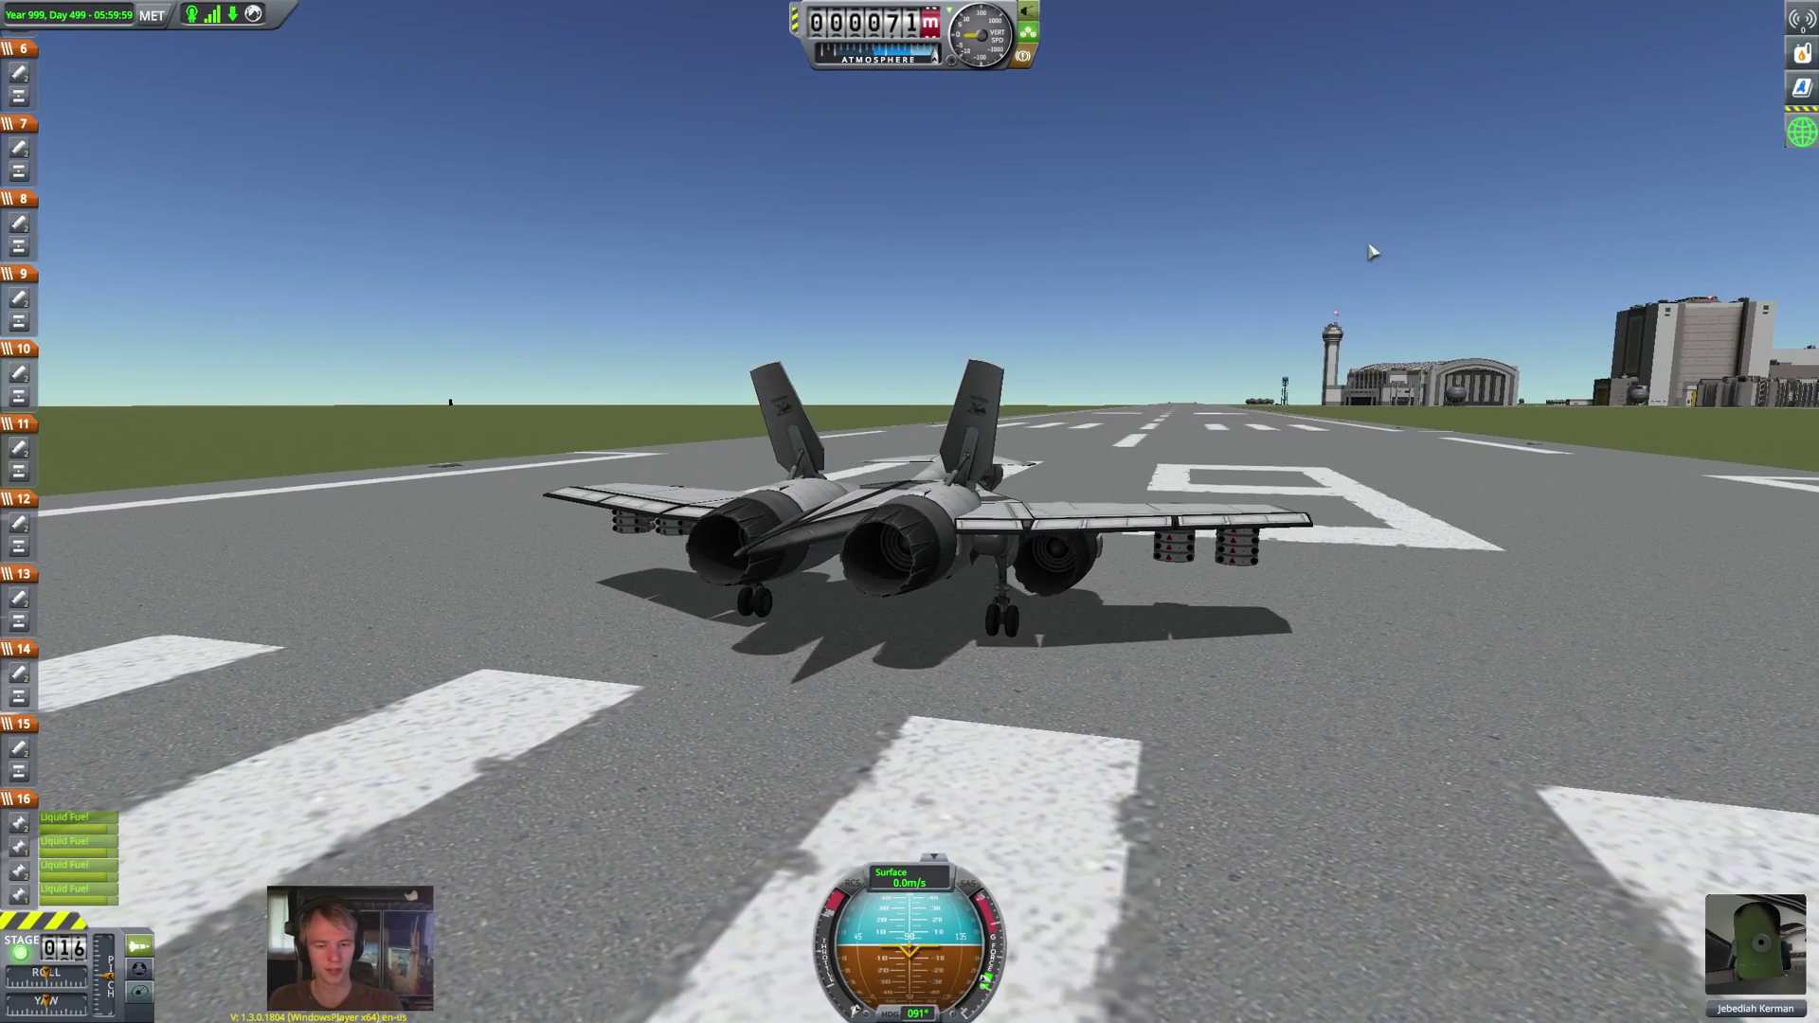
pyautogui.moveTo(1358, 274); pyautogui.dragTo(929, 297)
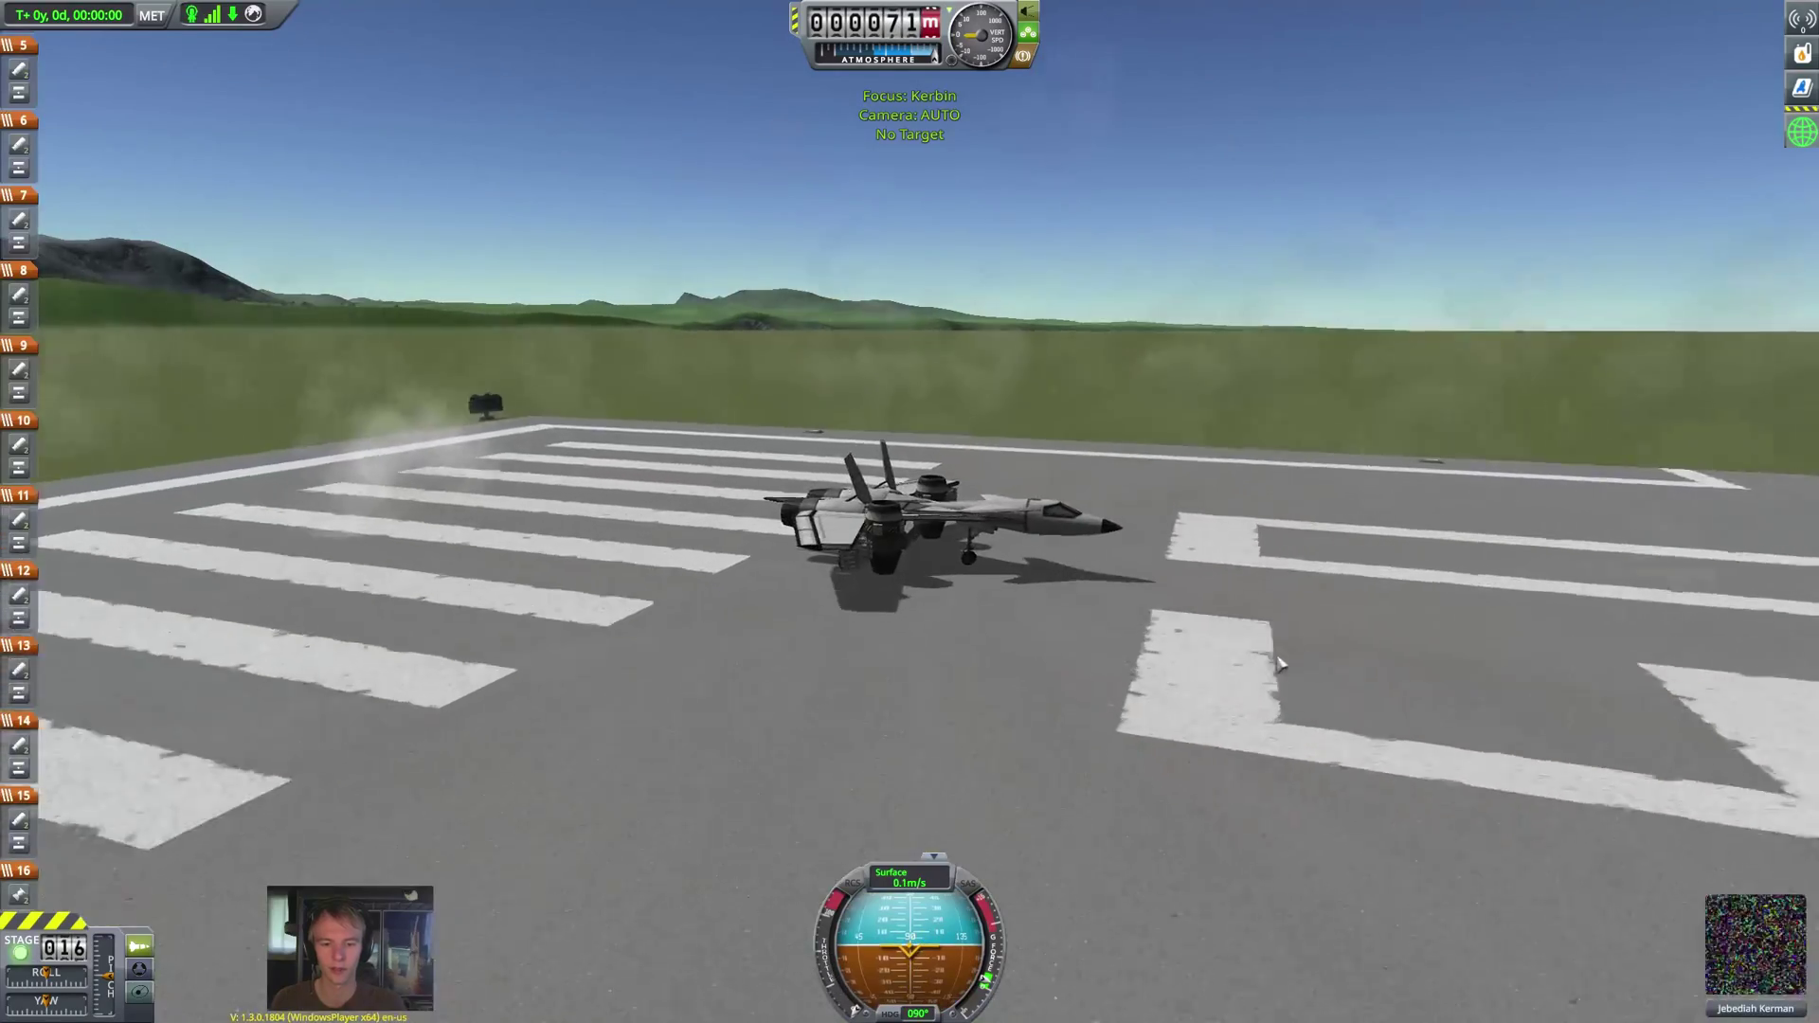
pyautogui.scroll(10, 1279, 663)
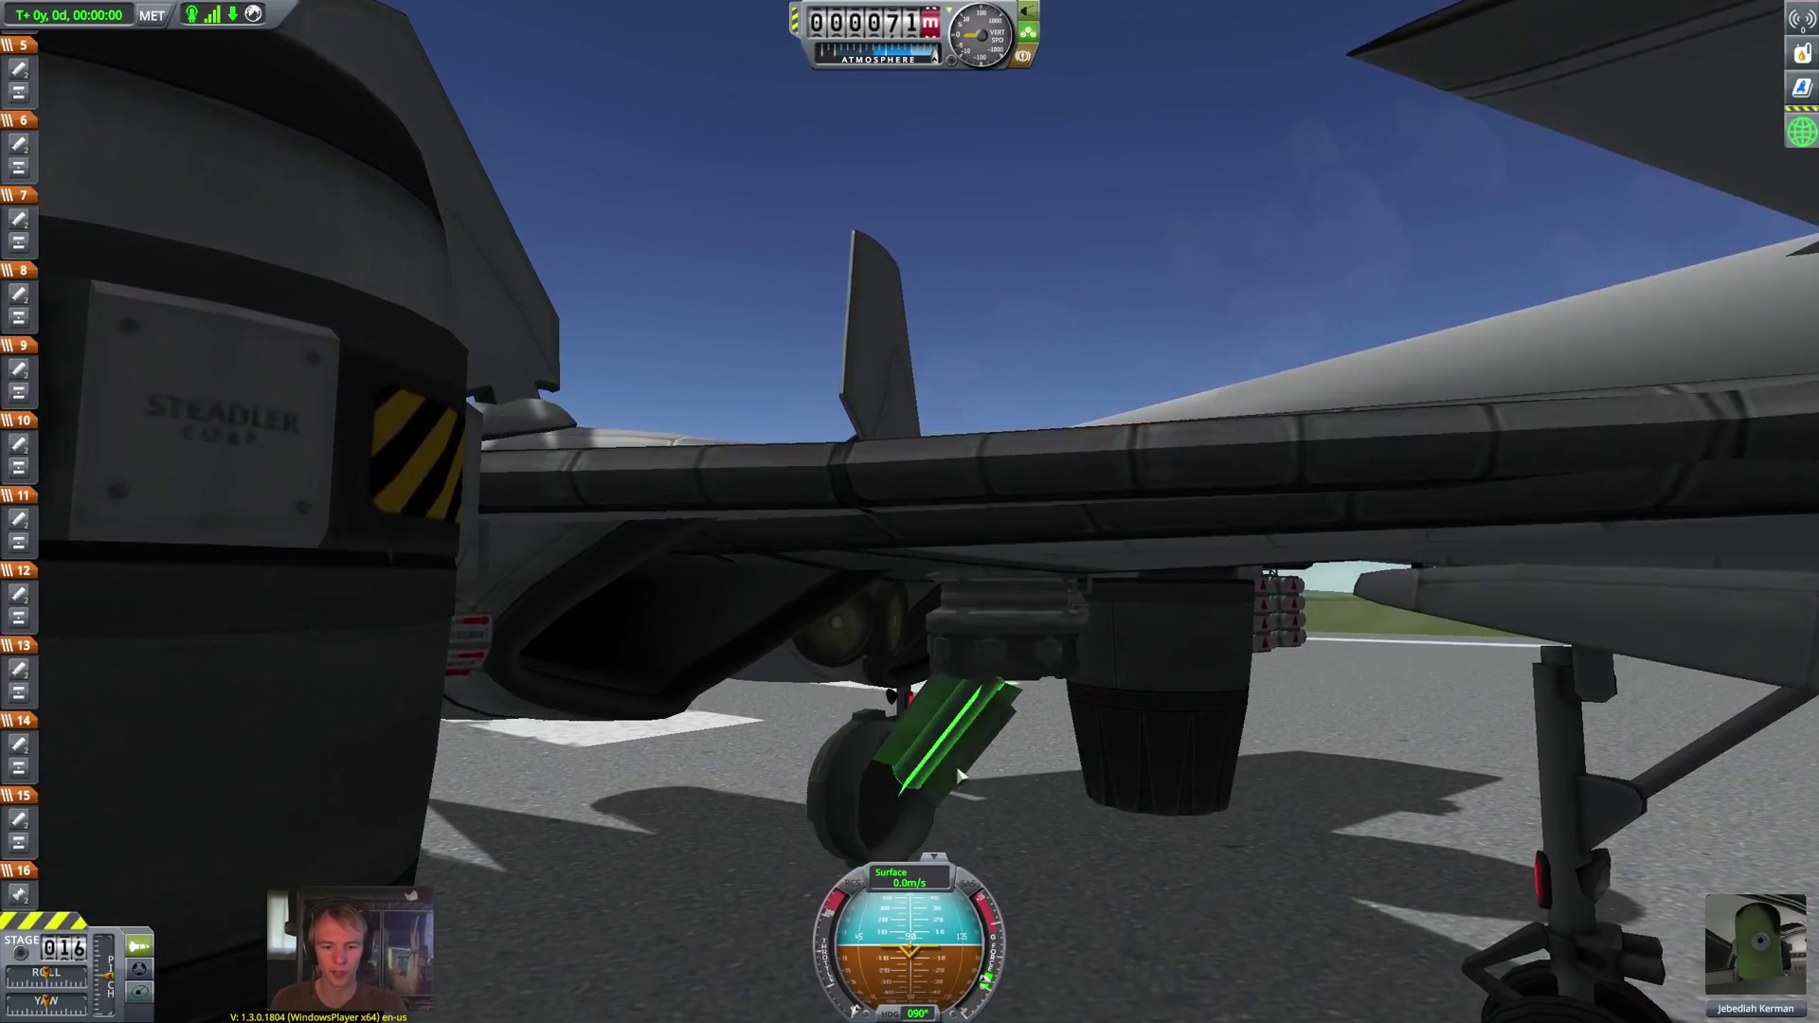
pyautogui.scroll(-10, 1024, 610)
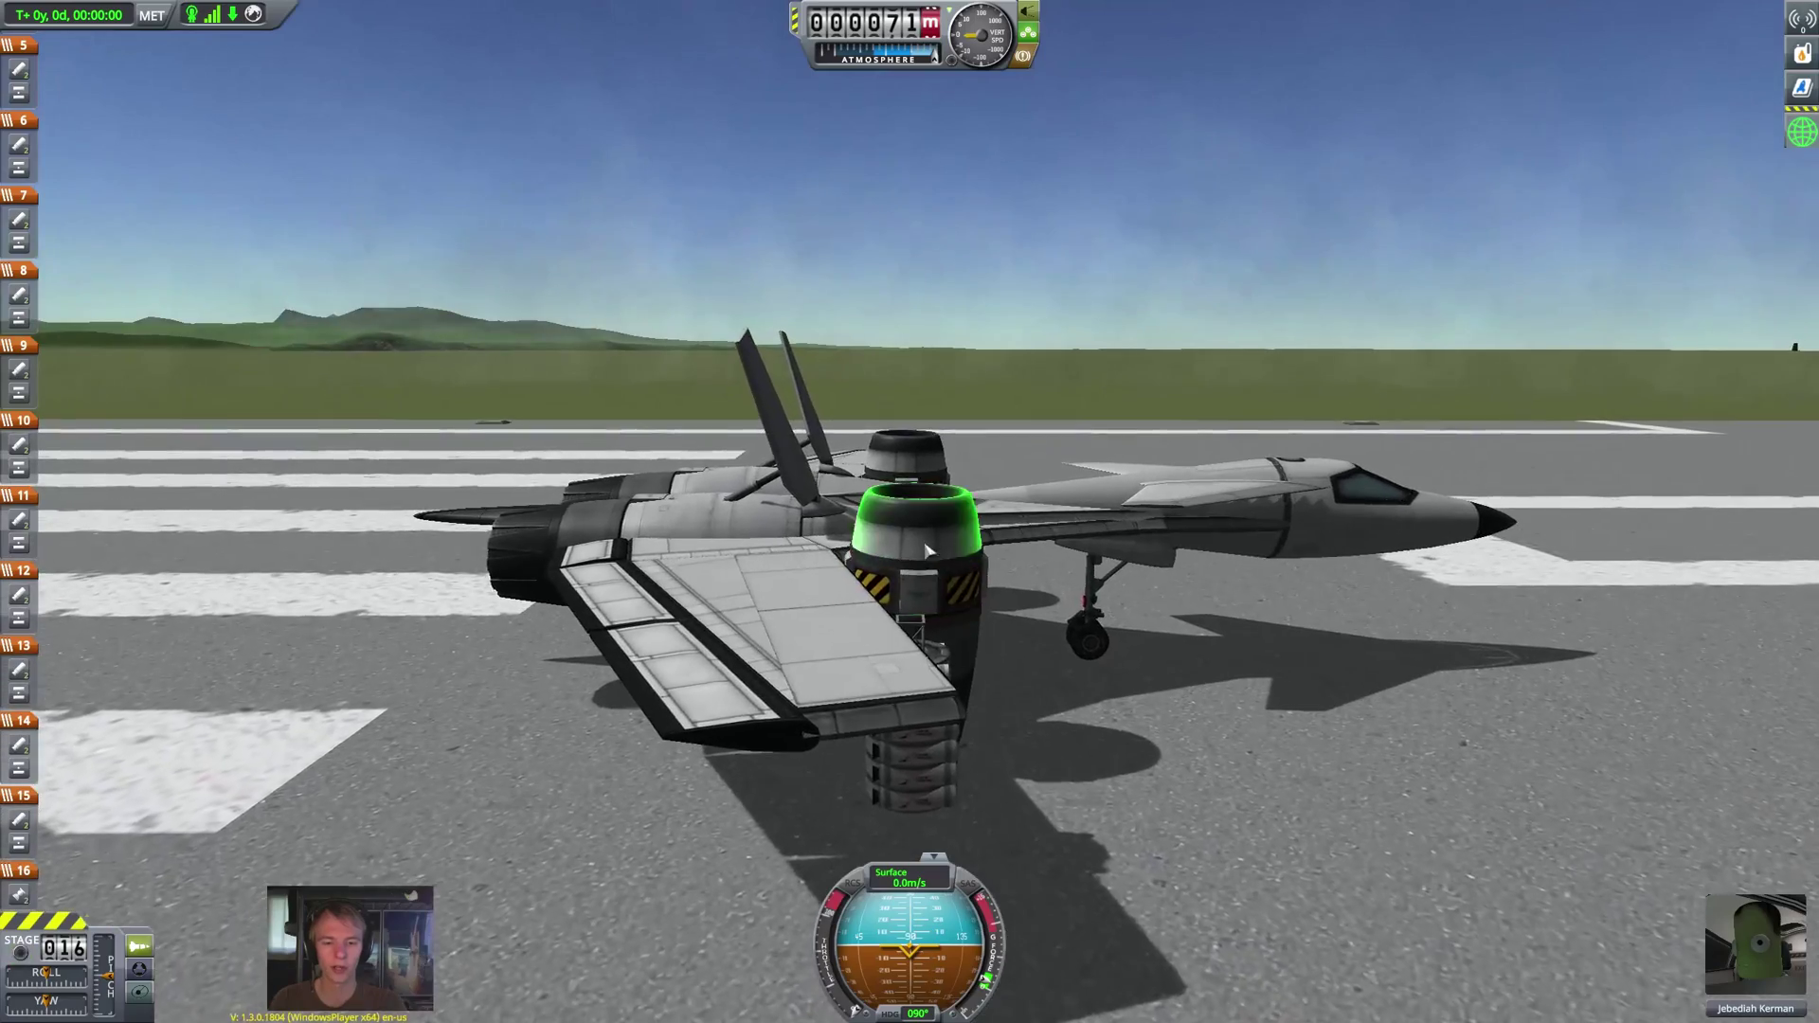
pyautogui.moveTo(927, 550); pyautogui.dragTo(642, 585)
pyautogui.scroll(5, 1081, 371)
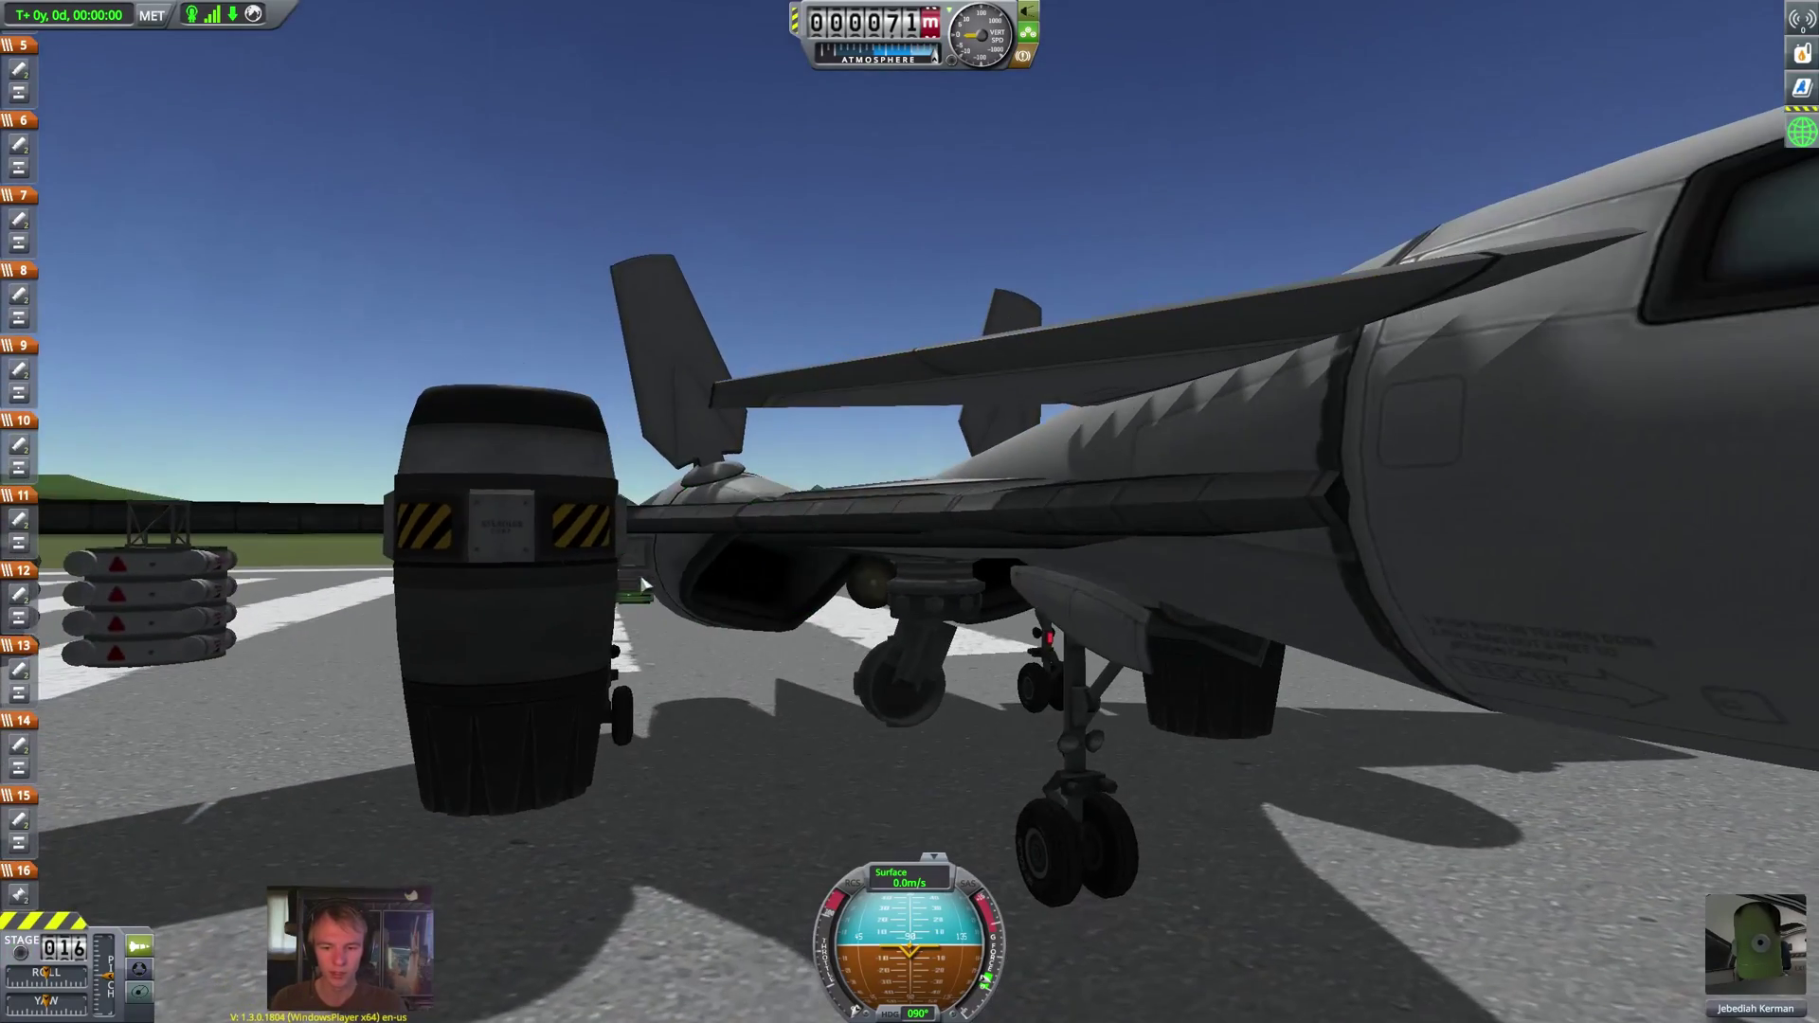
# - Focus on the Cubic Octagonal Strut at the vertical engine and examine the thermometer pivot beneath it up close
pyautogui.click(748, 538)
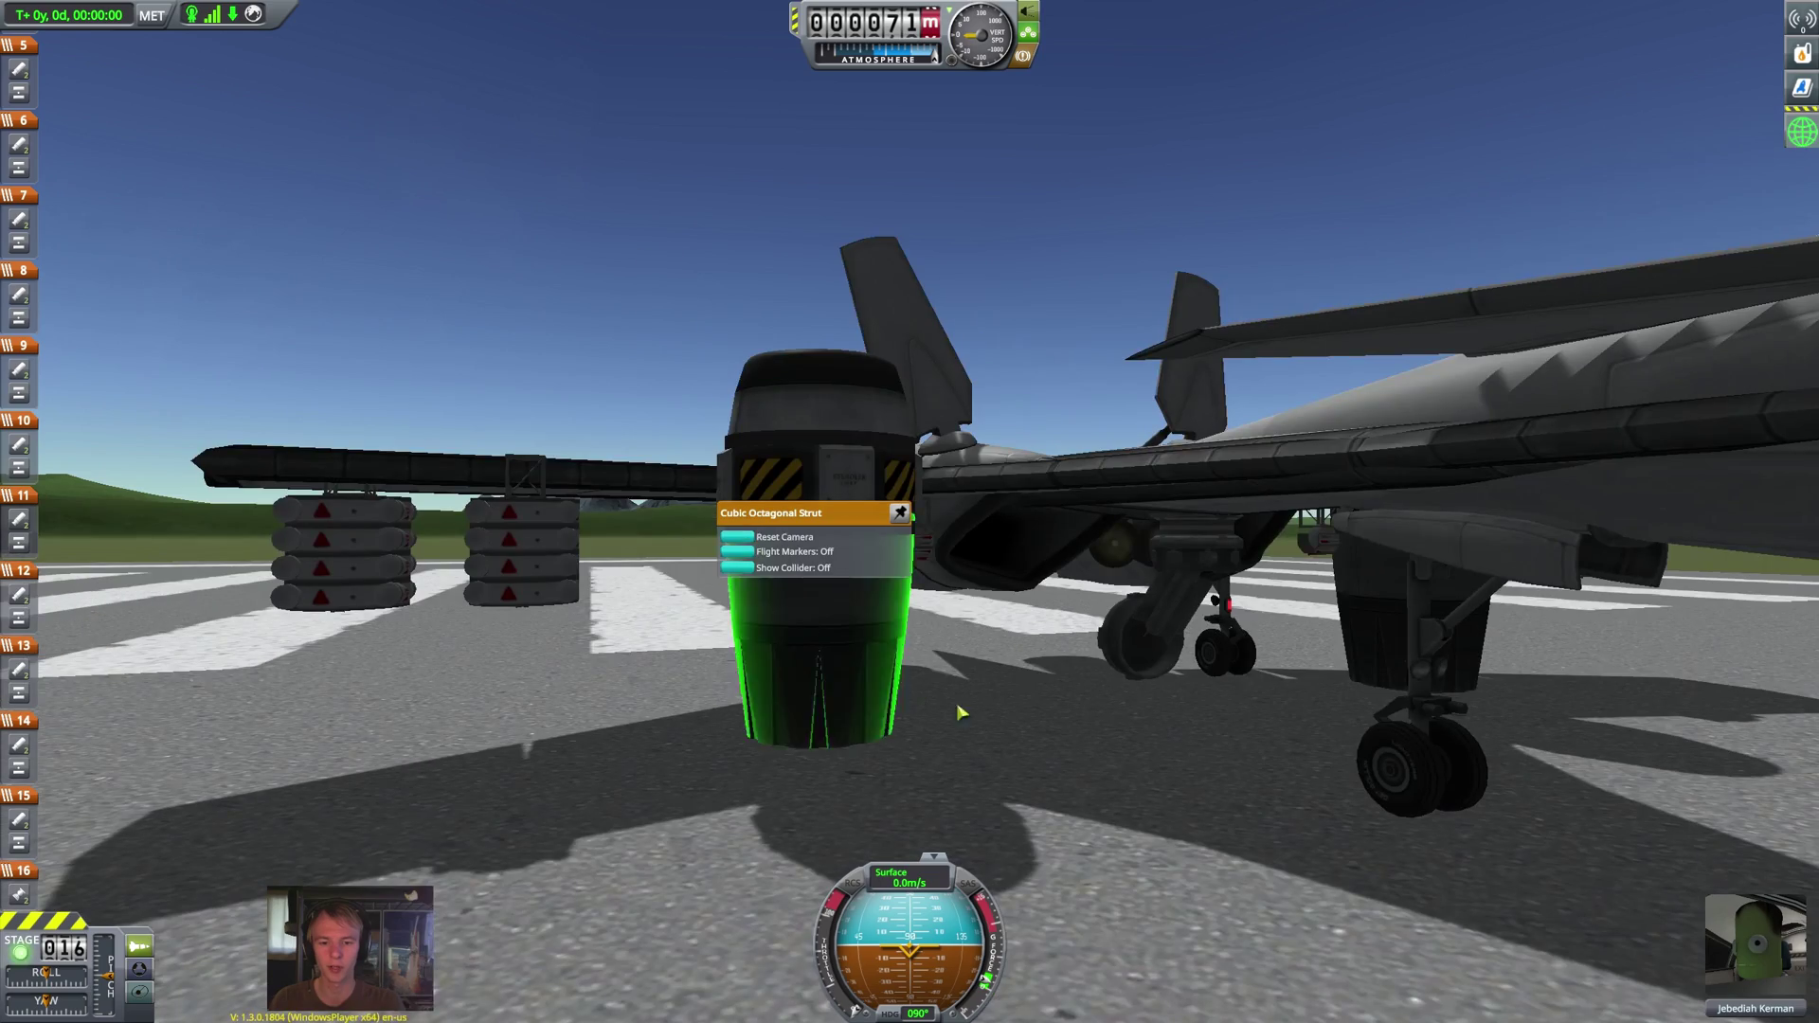
pyautogui.scroll(5, 881, 701)
pyautogui.moveTo(880, 700); pyautogui.dragTo(1281, 864)
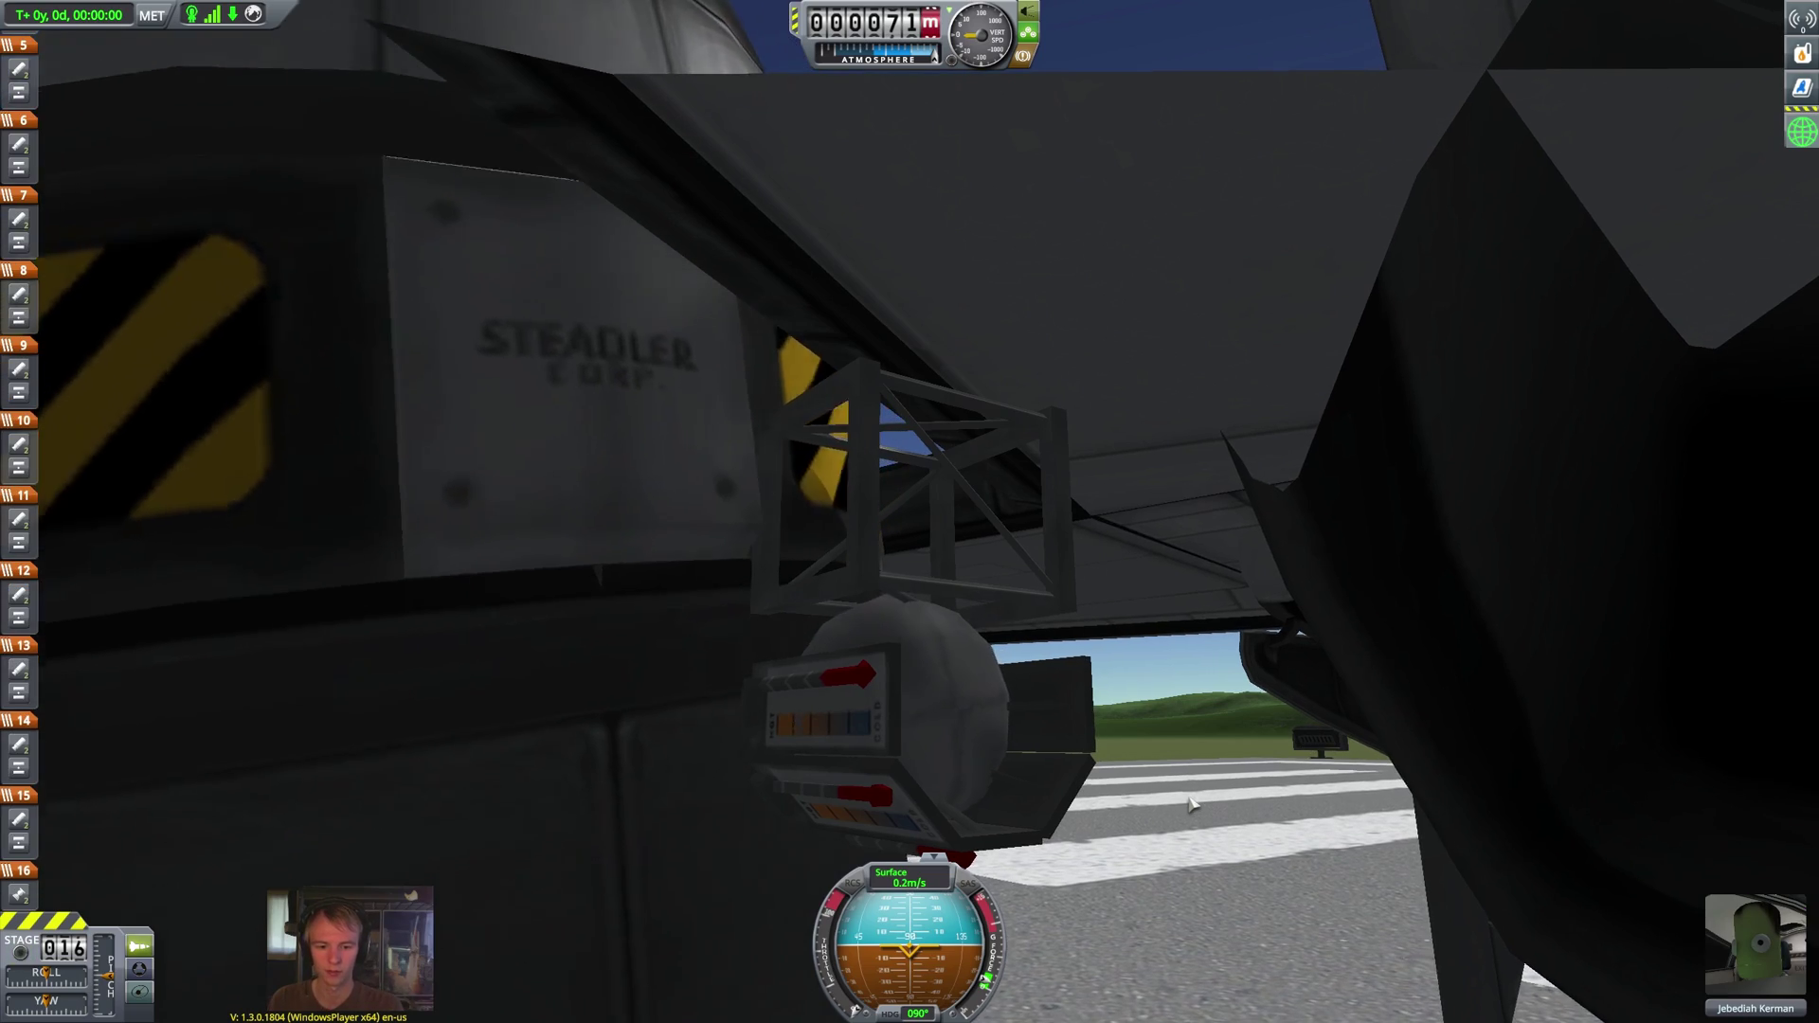
pyautogui.press('v')
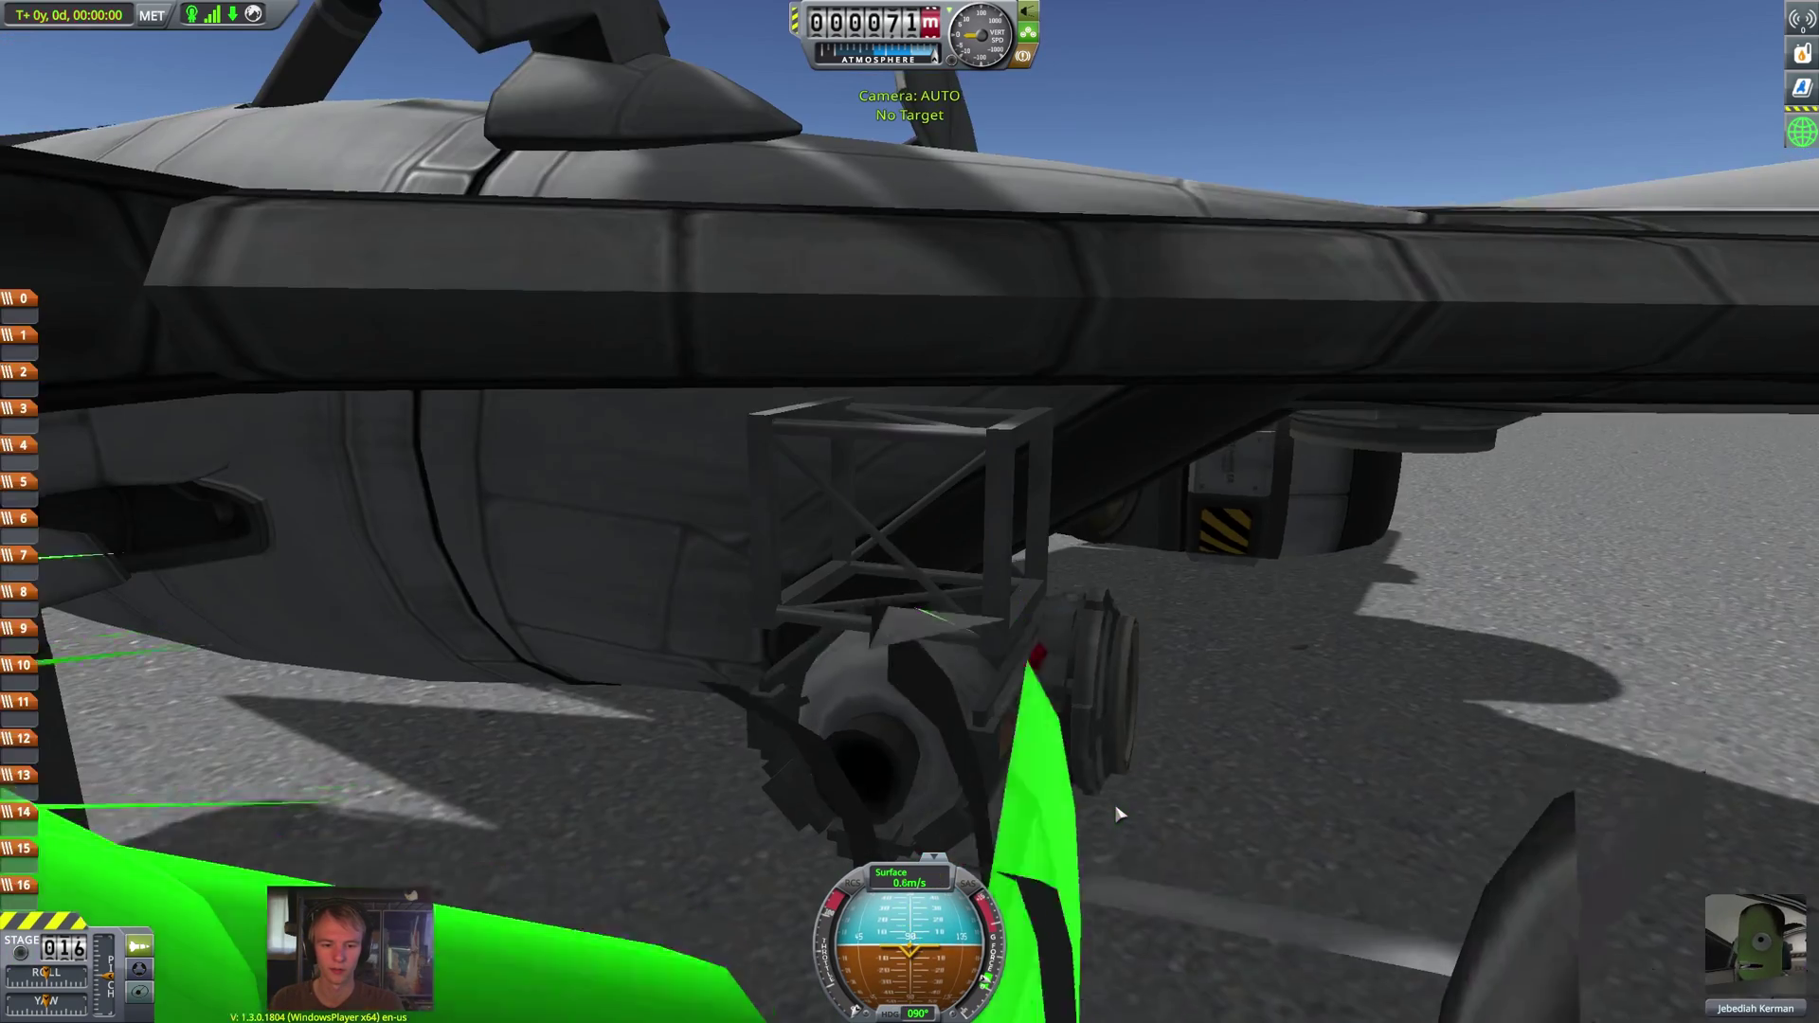
pyautogui.click(1119, 813)
pyautogui.moveTo(1369, 700); pyautogui.dragTo(1262, 315)
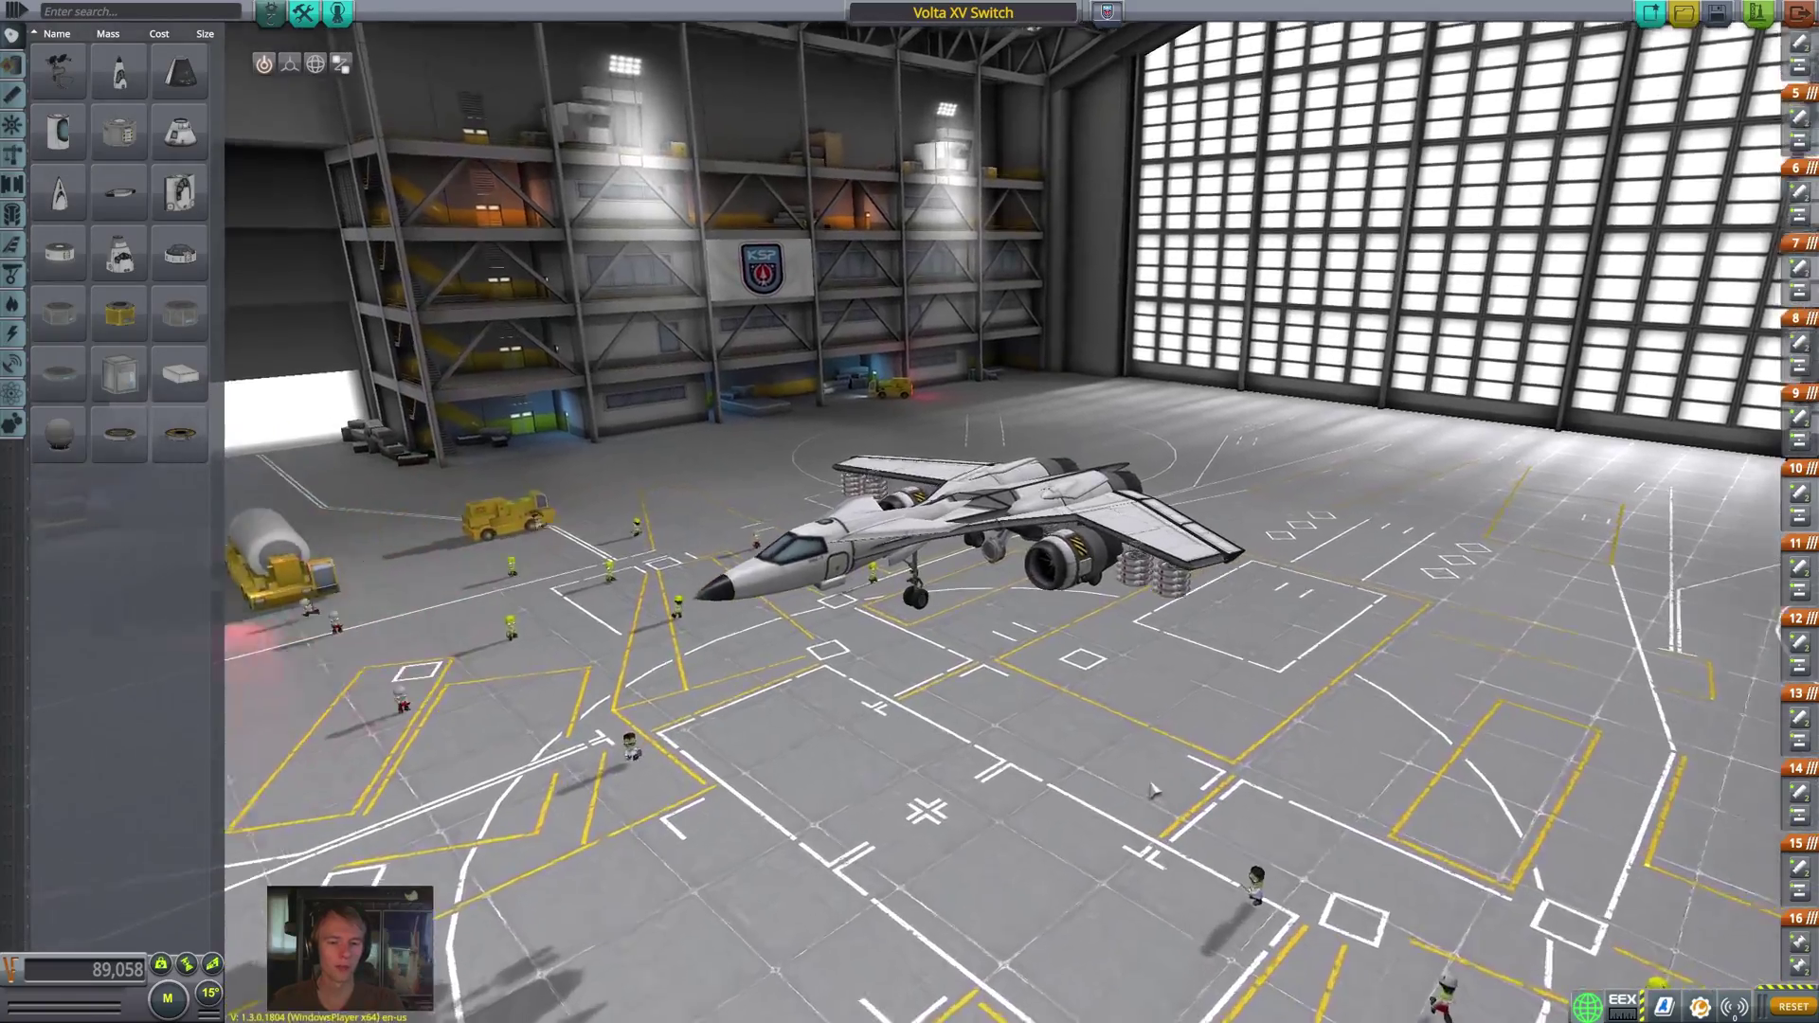
# - Show the collider of the Clamp-O-Tron Docking Port Jr. beneath the fuselage and view it from behind
pyautogui.scroll(5, 1153, 791)
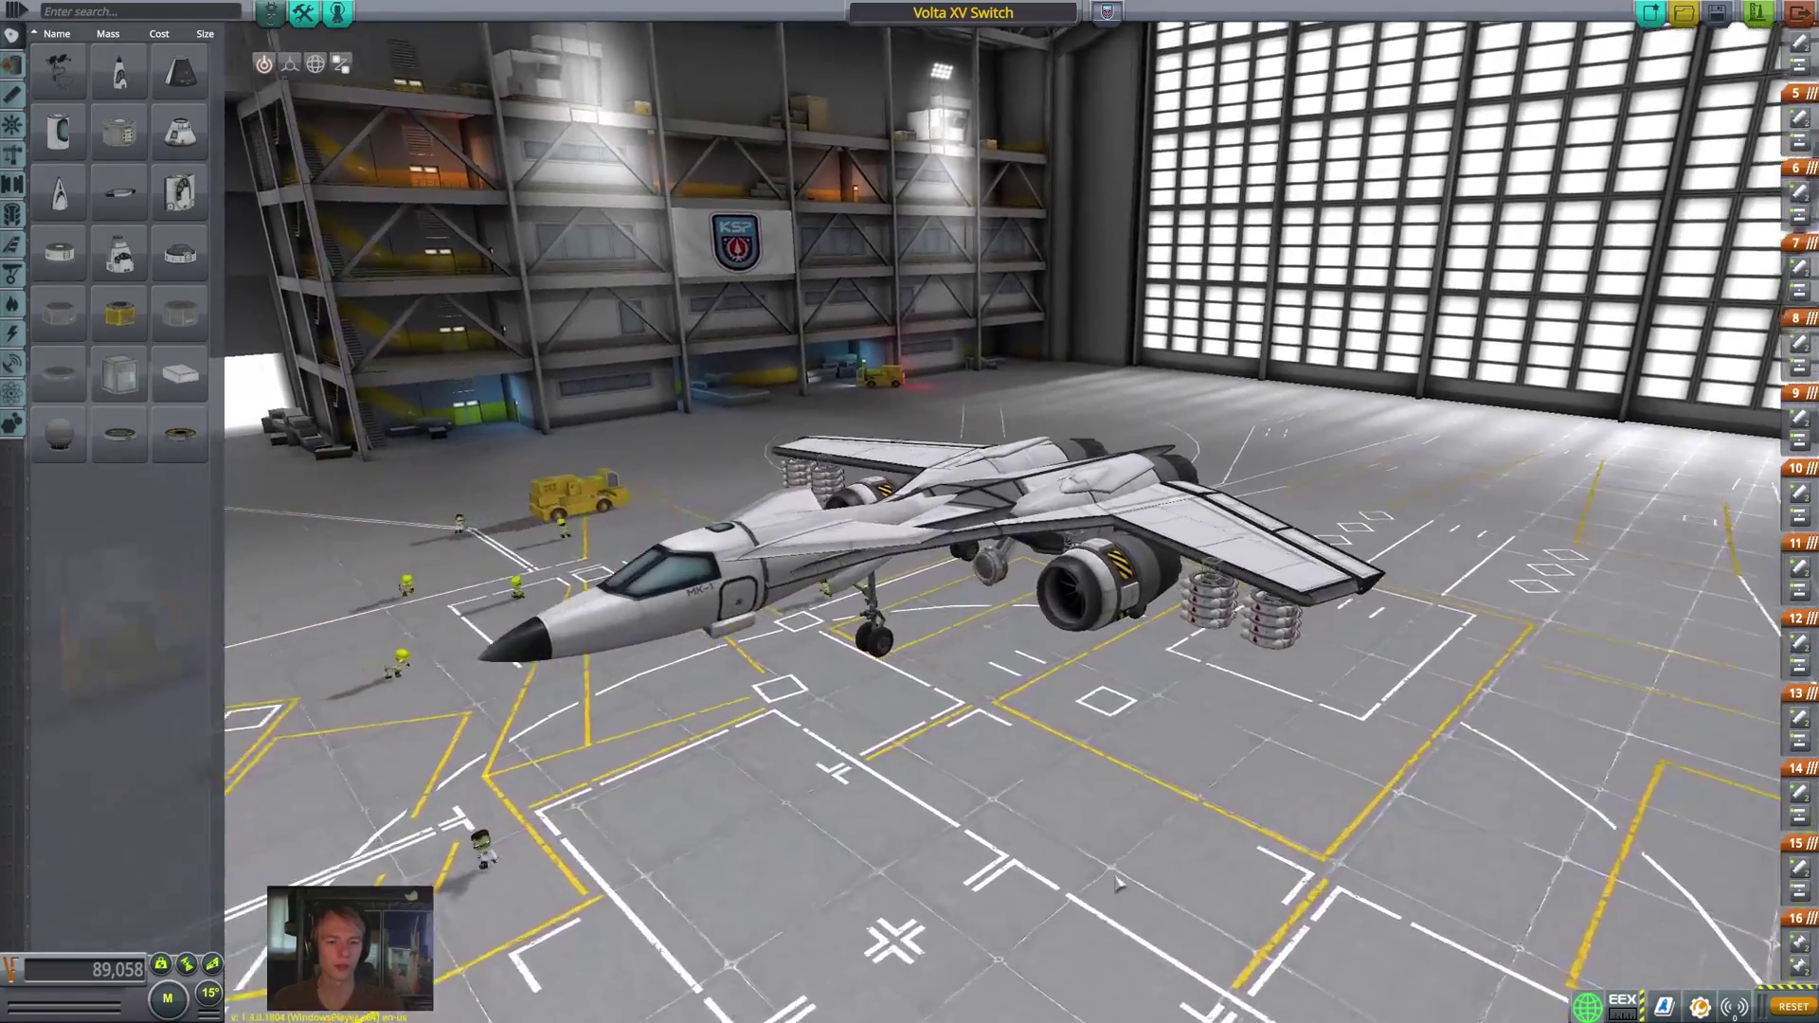
pyautogui.moveTo(1153, 792); pyautogui.dragTo(1134, 252)
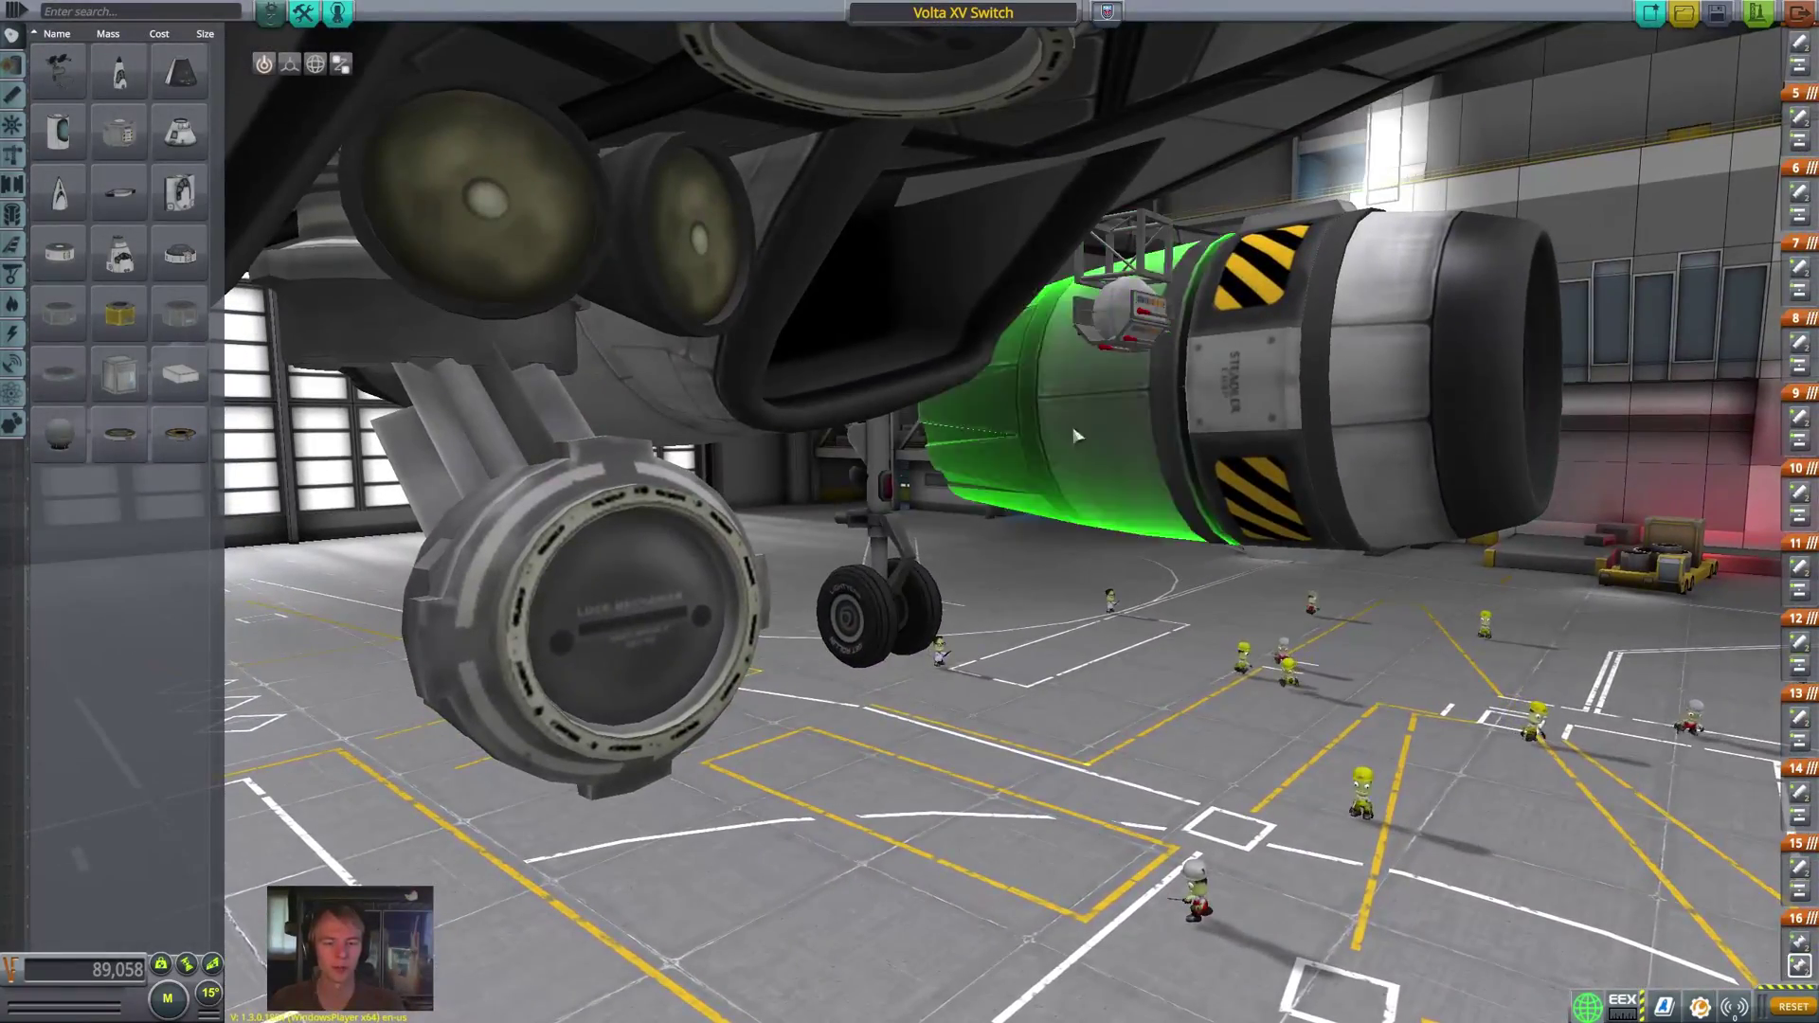
pyautogui.moveTo(1076, 435); pyautogui.dragTo(1205, 682)
pyautogui.scroll(5, 1205, 683)
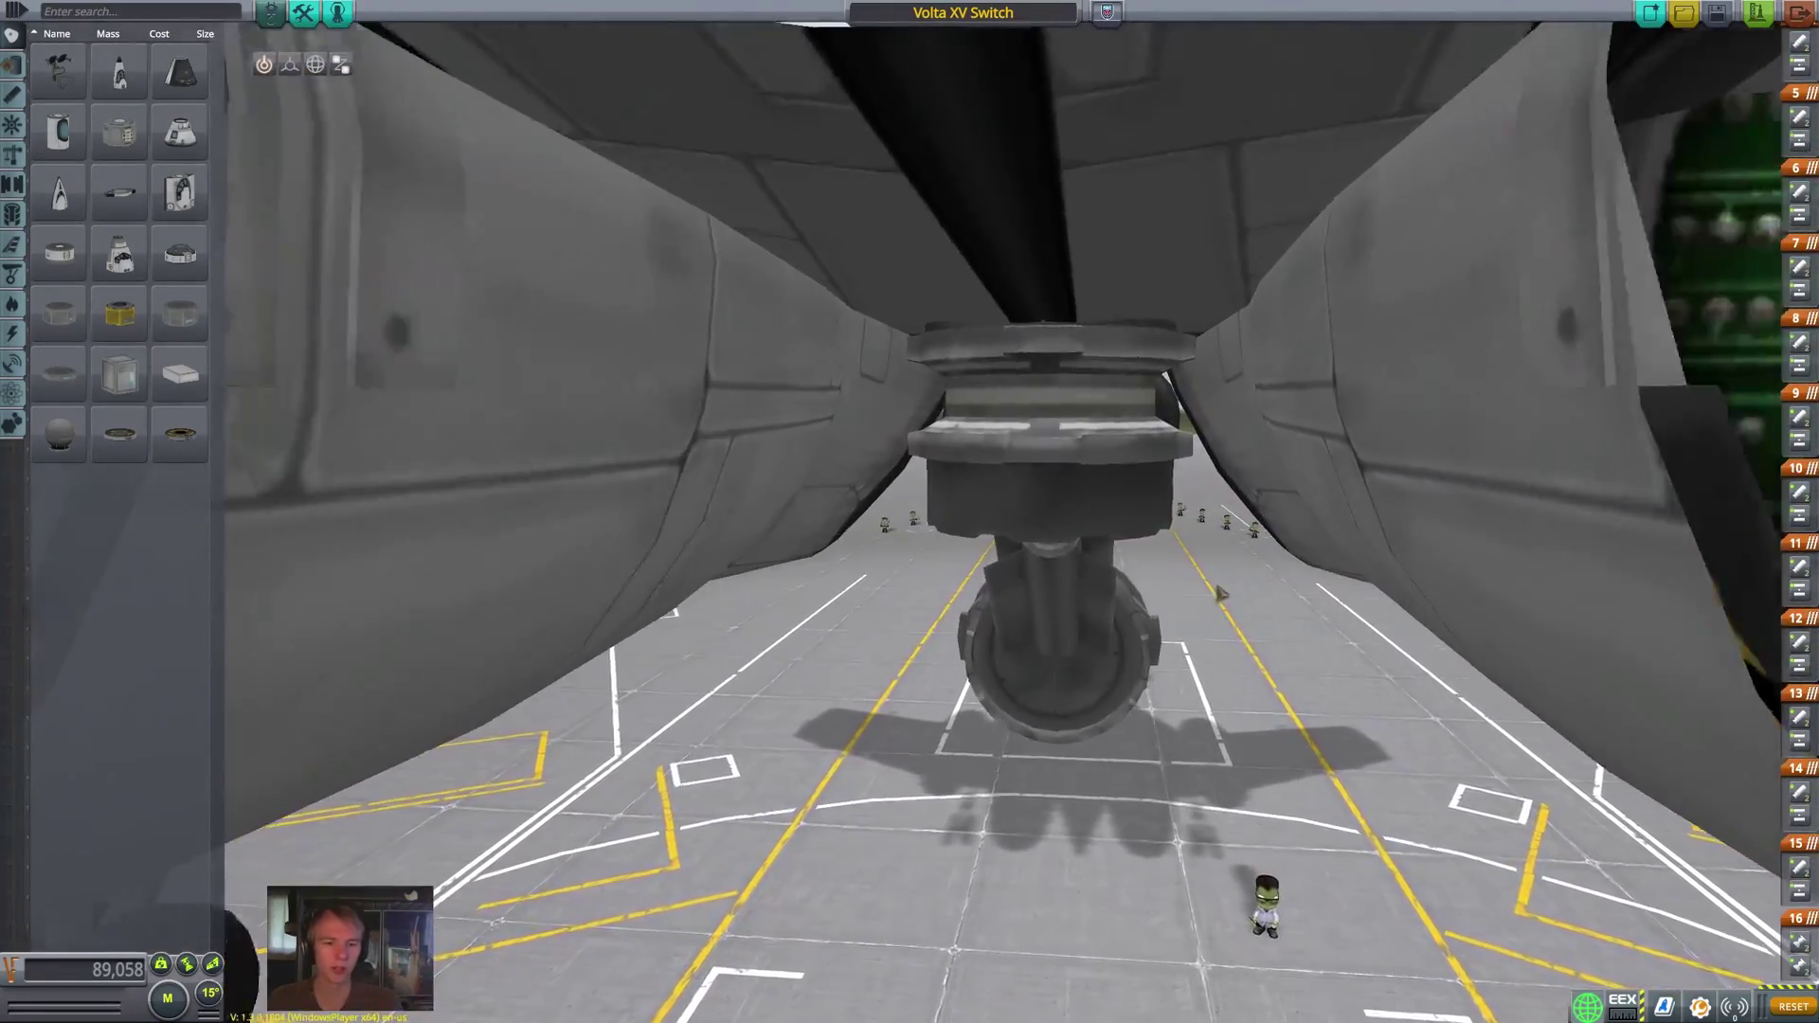
pyautogui.moveTo(1241, 481); pyautogui.dragTo(1238, 717)
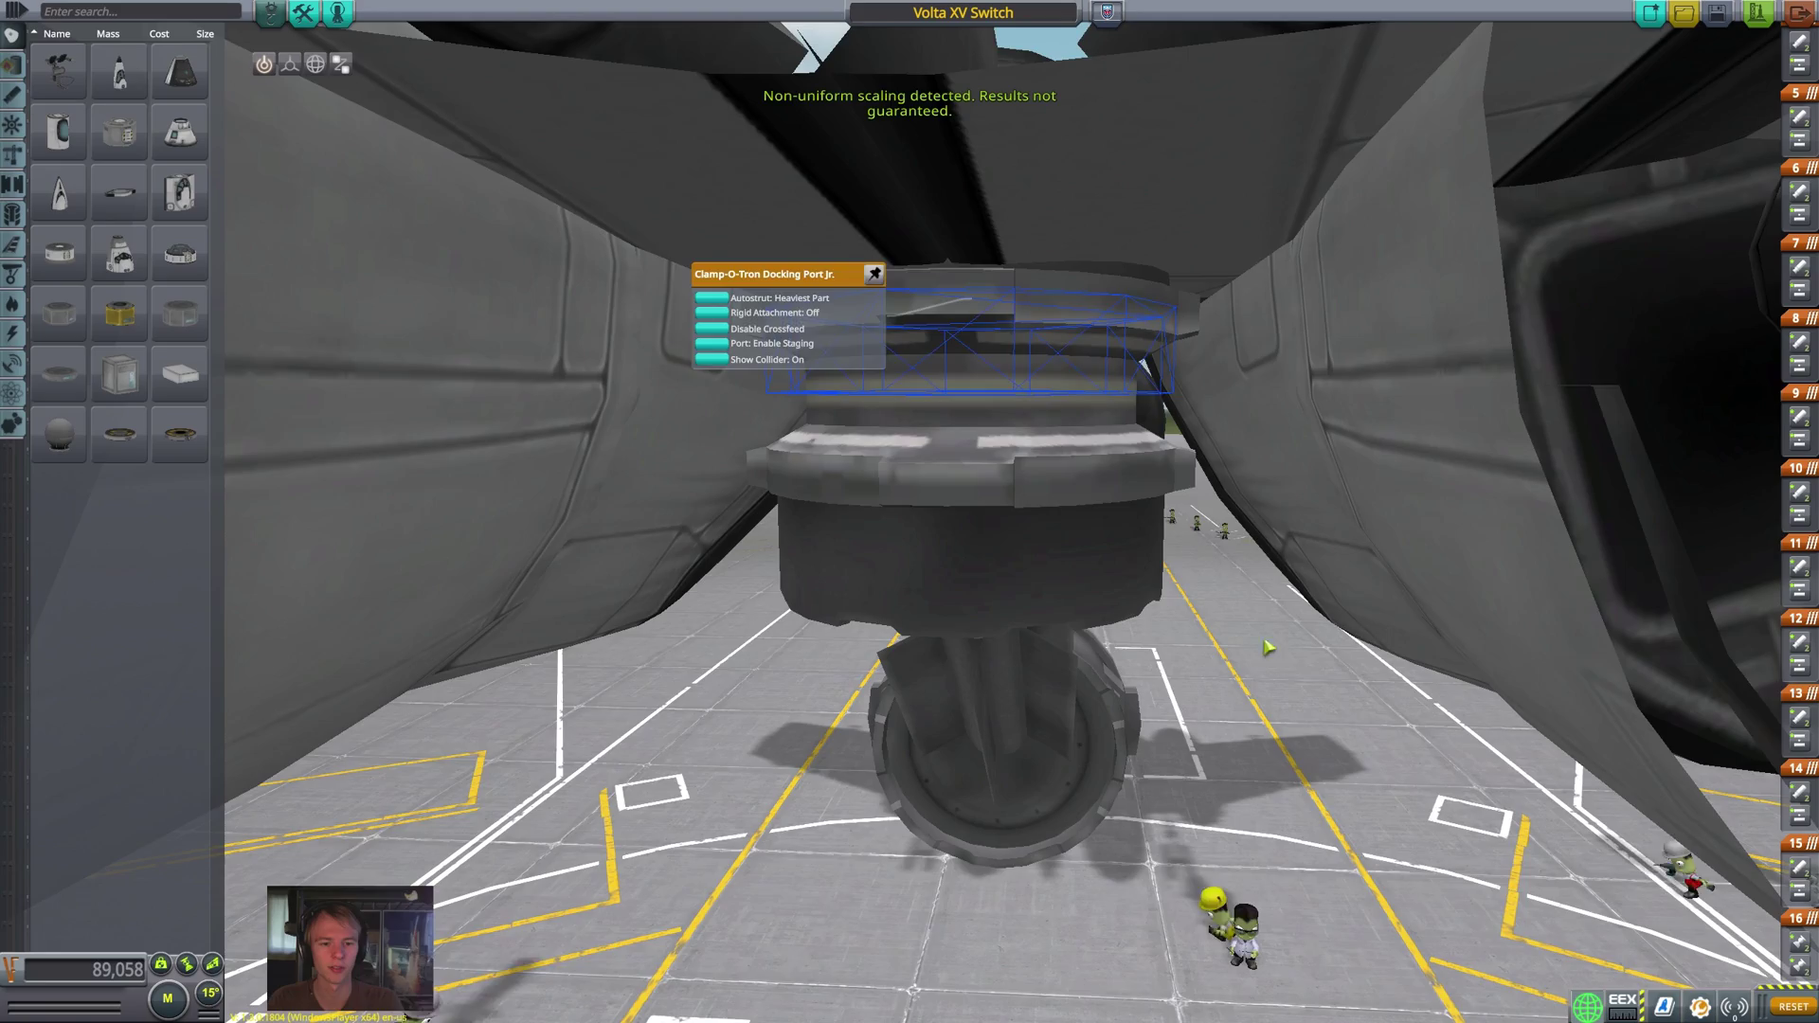
pyautogui.moveTo(1298, 709); pyautogui.dragTo(1036, 617)
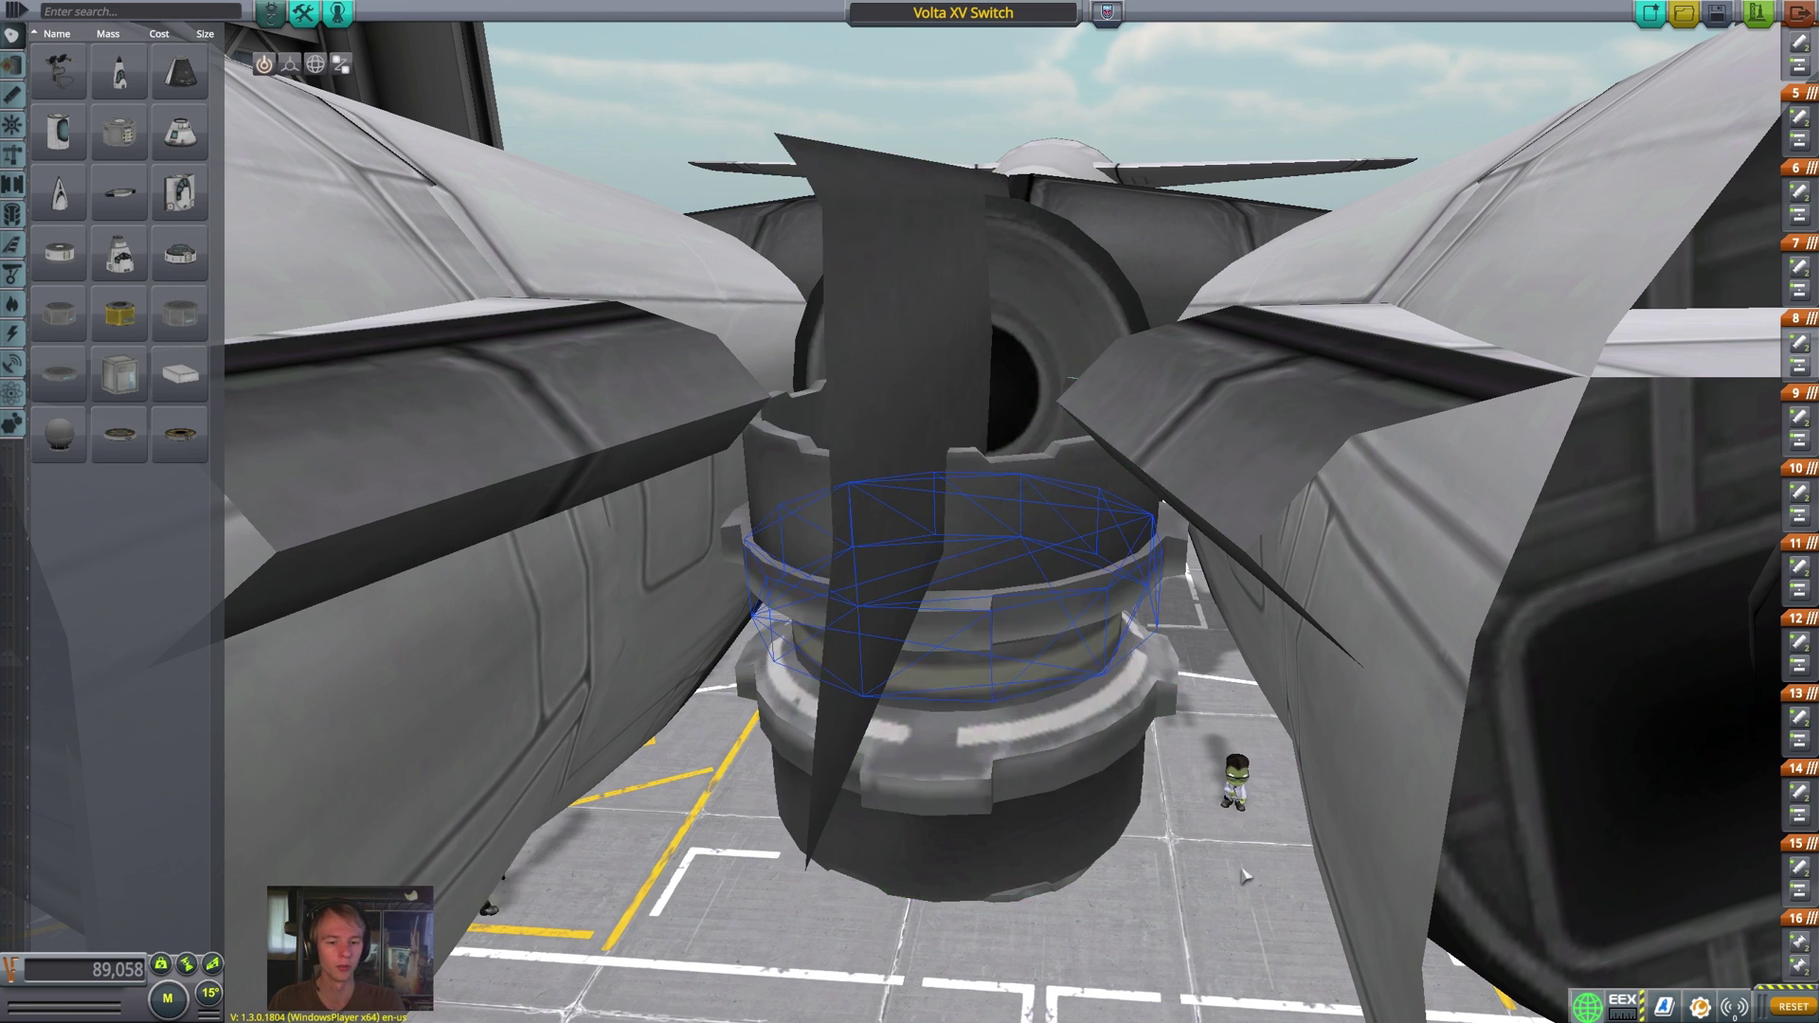
# - Show the collider of the Cubic Octagonal Strut above the engine's pivot and inspect the round part below it
pyautogui.moveTo(858, 610); pyautogui.dragTo(1147, 479)
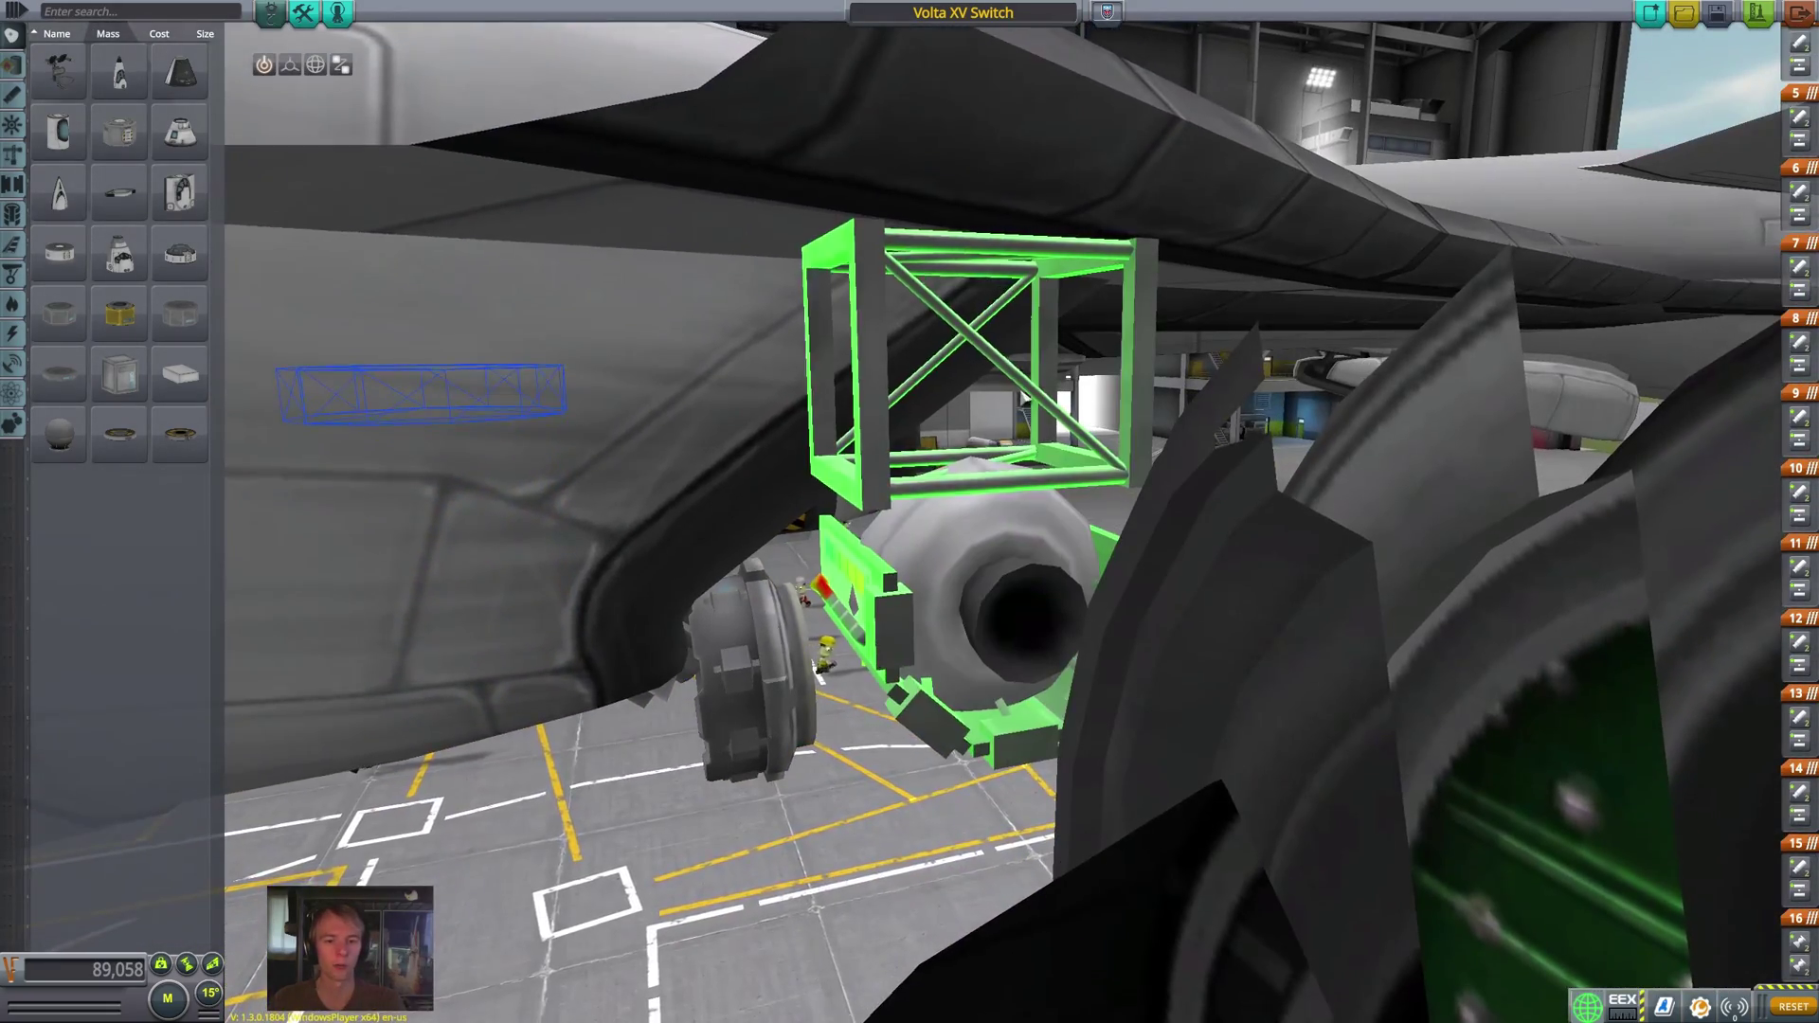
pyautogui.rightClick(1166, 371)
pyautogui.click(711, 385)
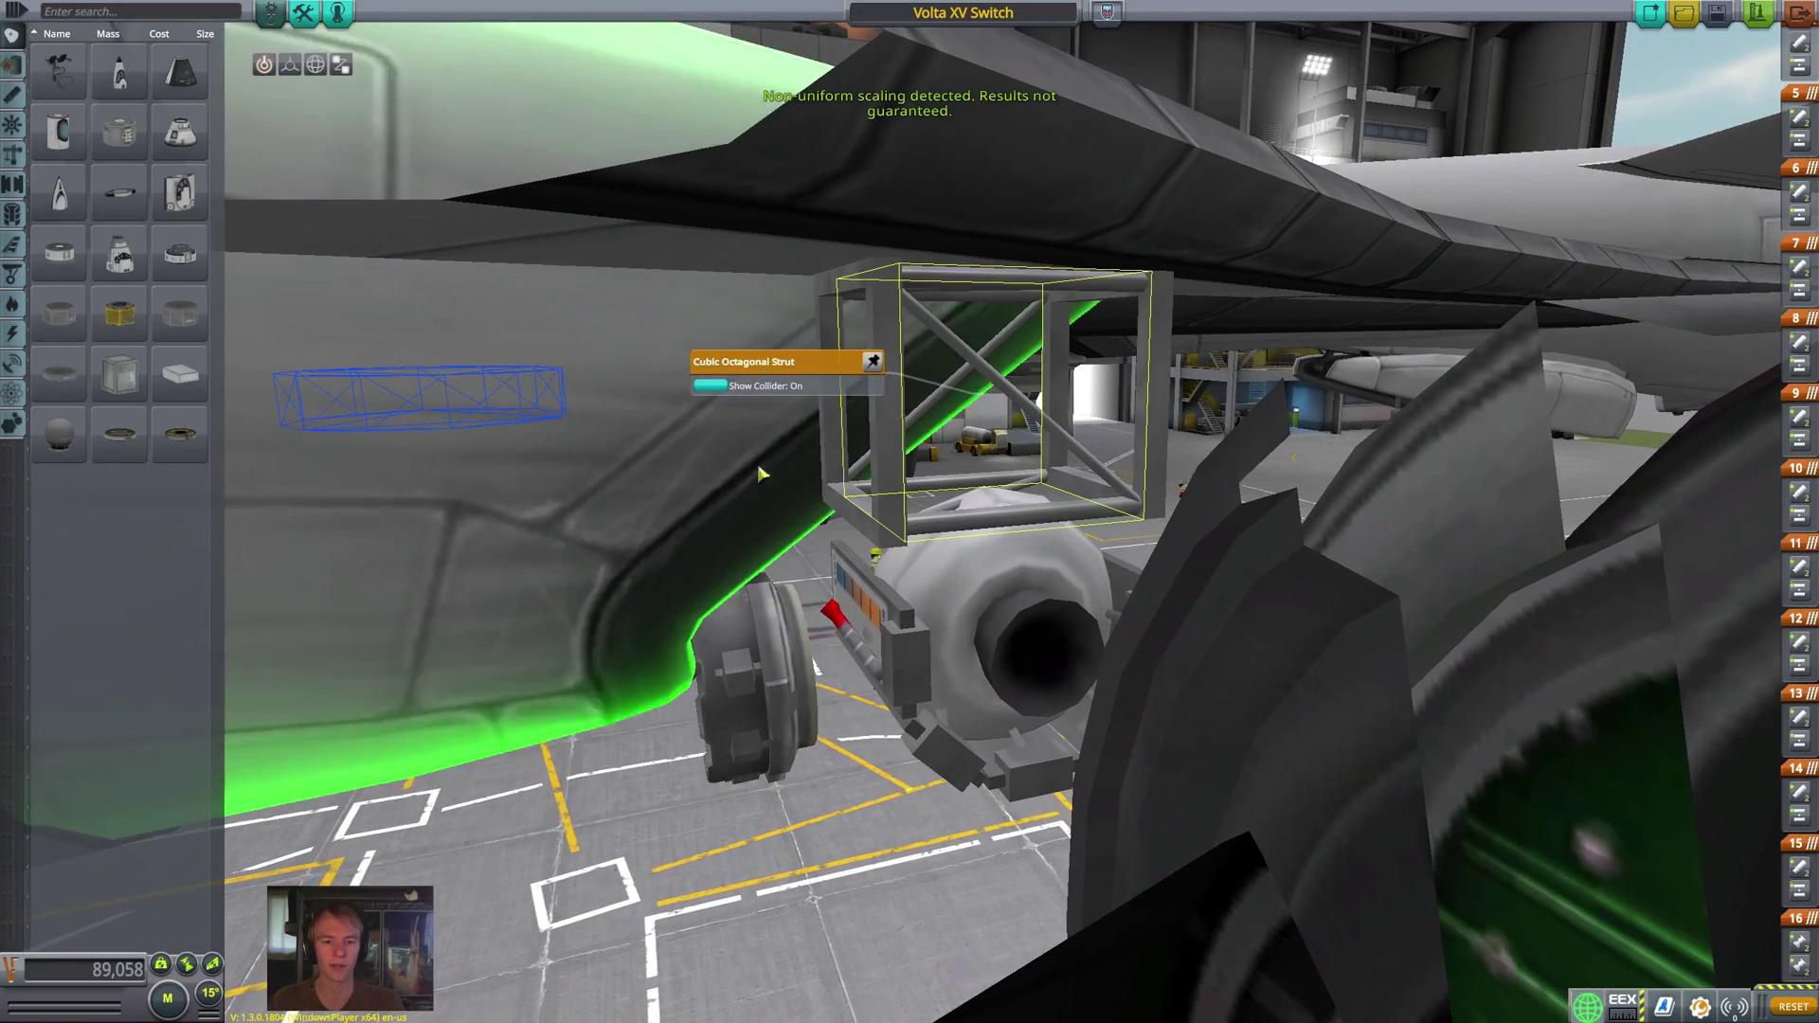
pyautogui.moveTo(830, 881); pyautogui.dragTo(1000, 782)
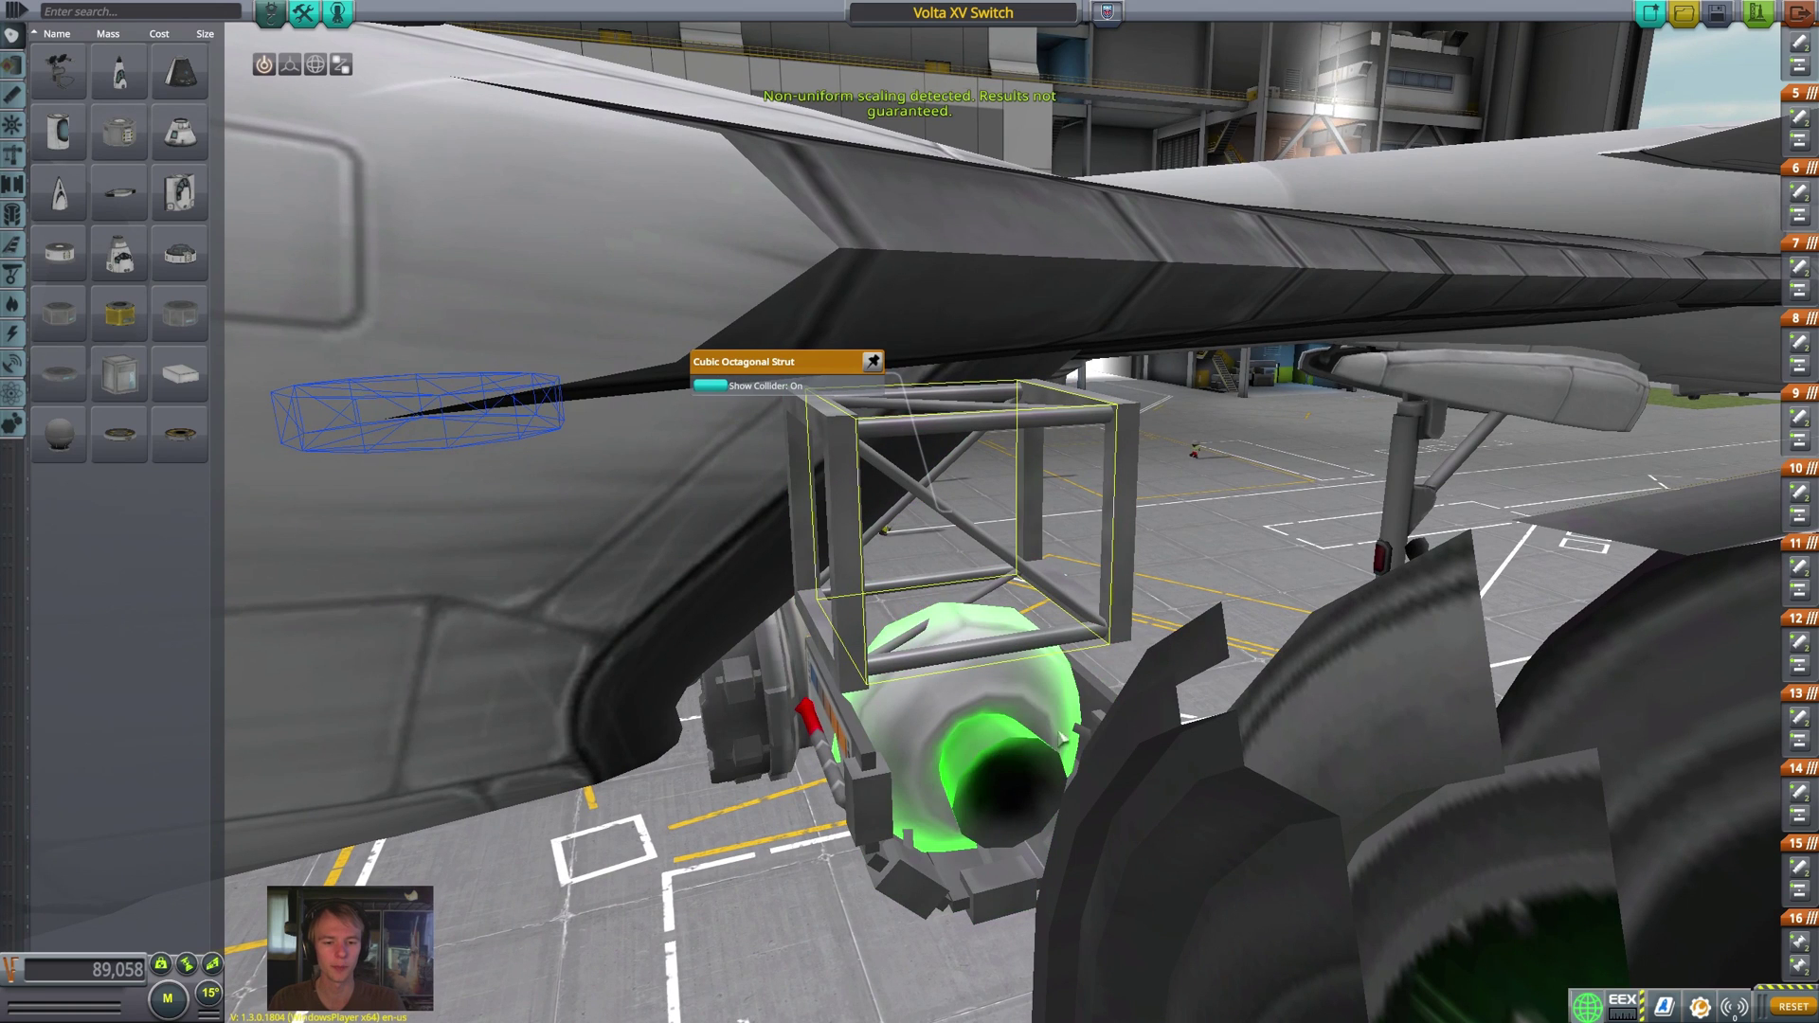
pyautogui.rightClick(1024, 754)
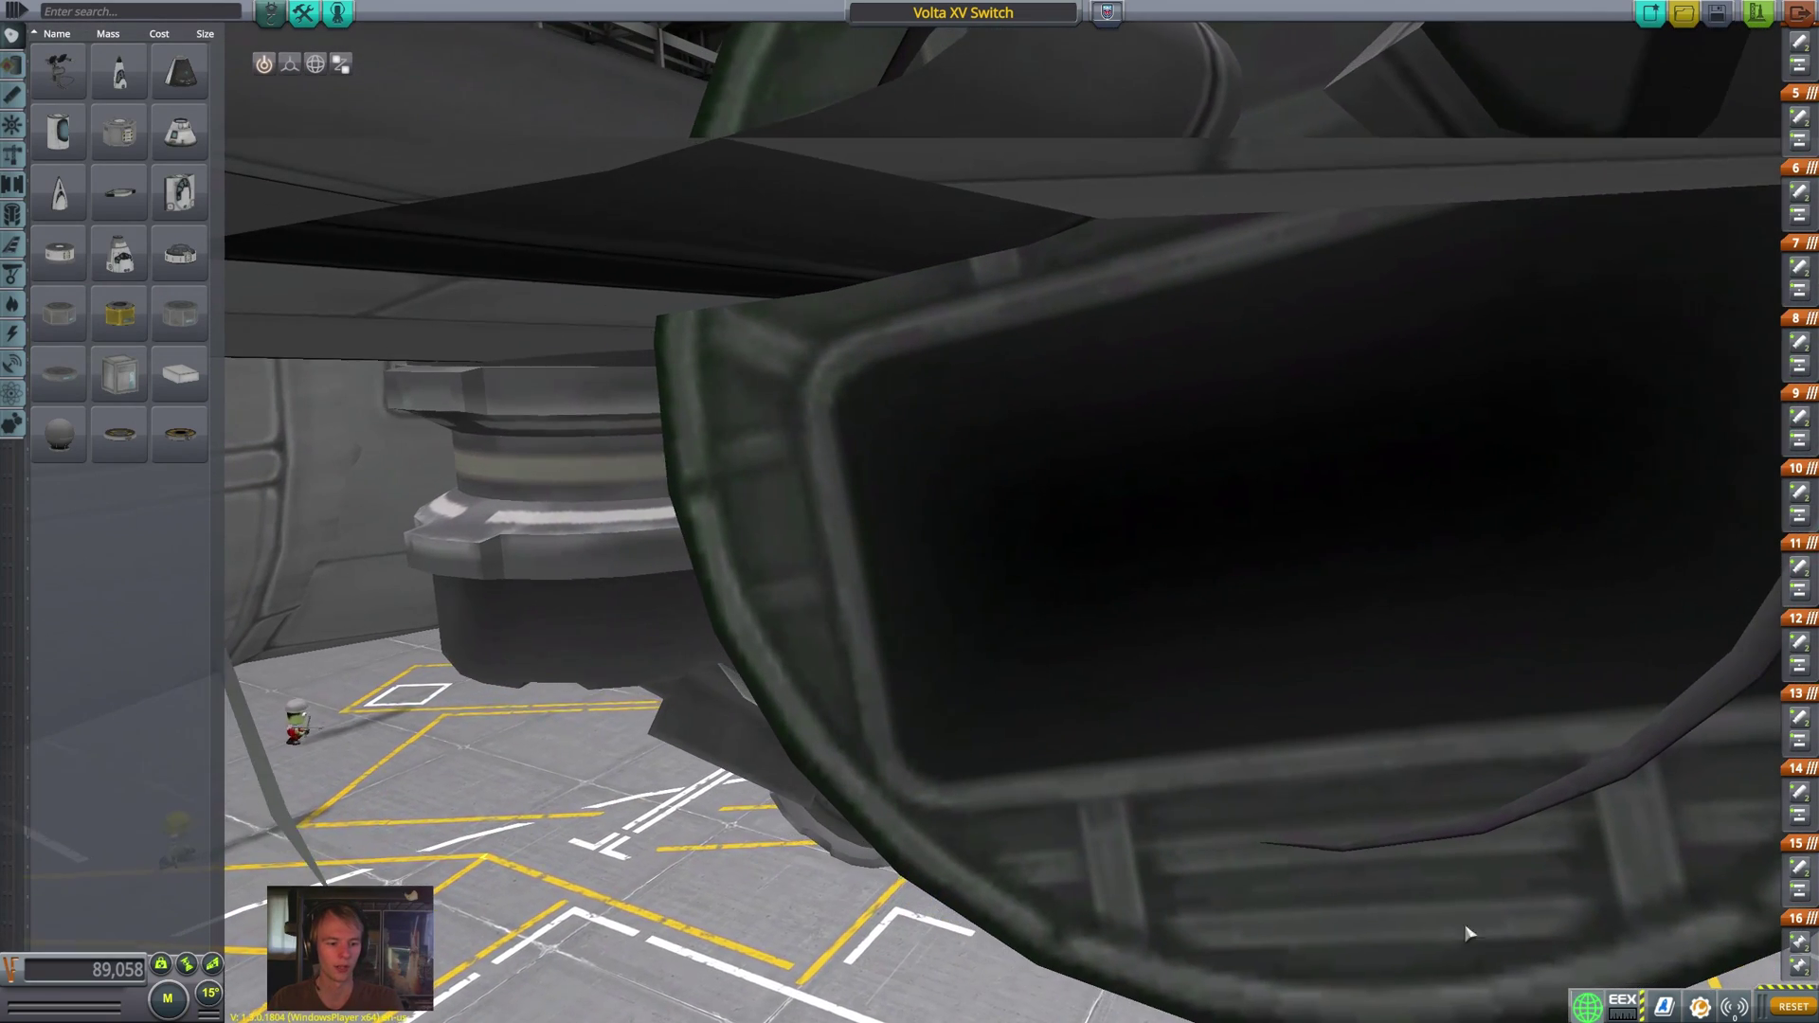
# - Display the collider of the docking port beneath the fuselage and bring up the offset handles at its lower end
pyautogui.click(1622, 1006)
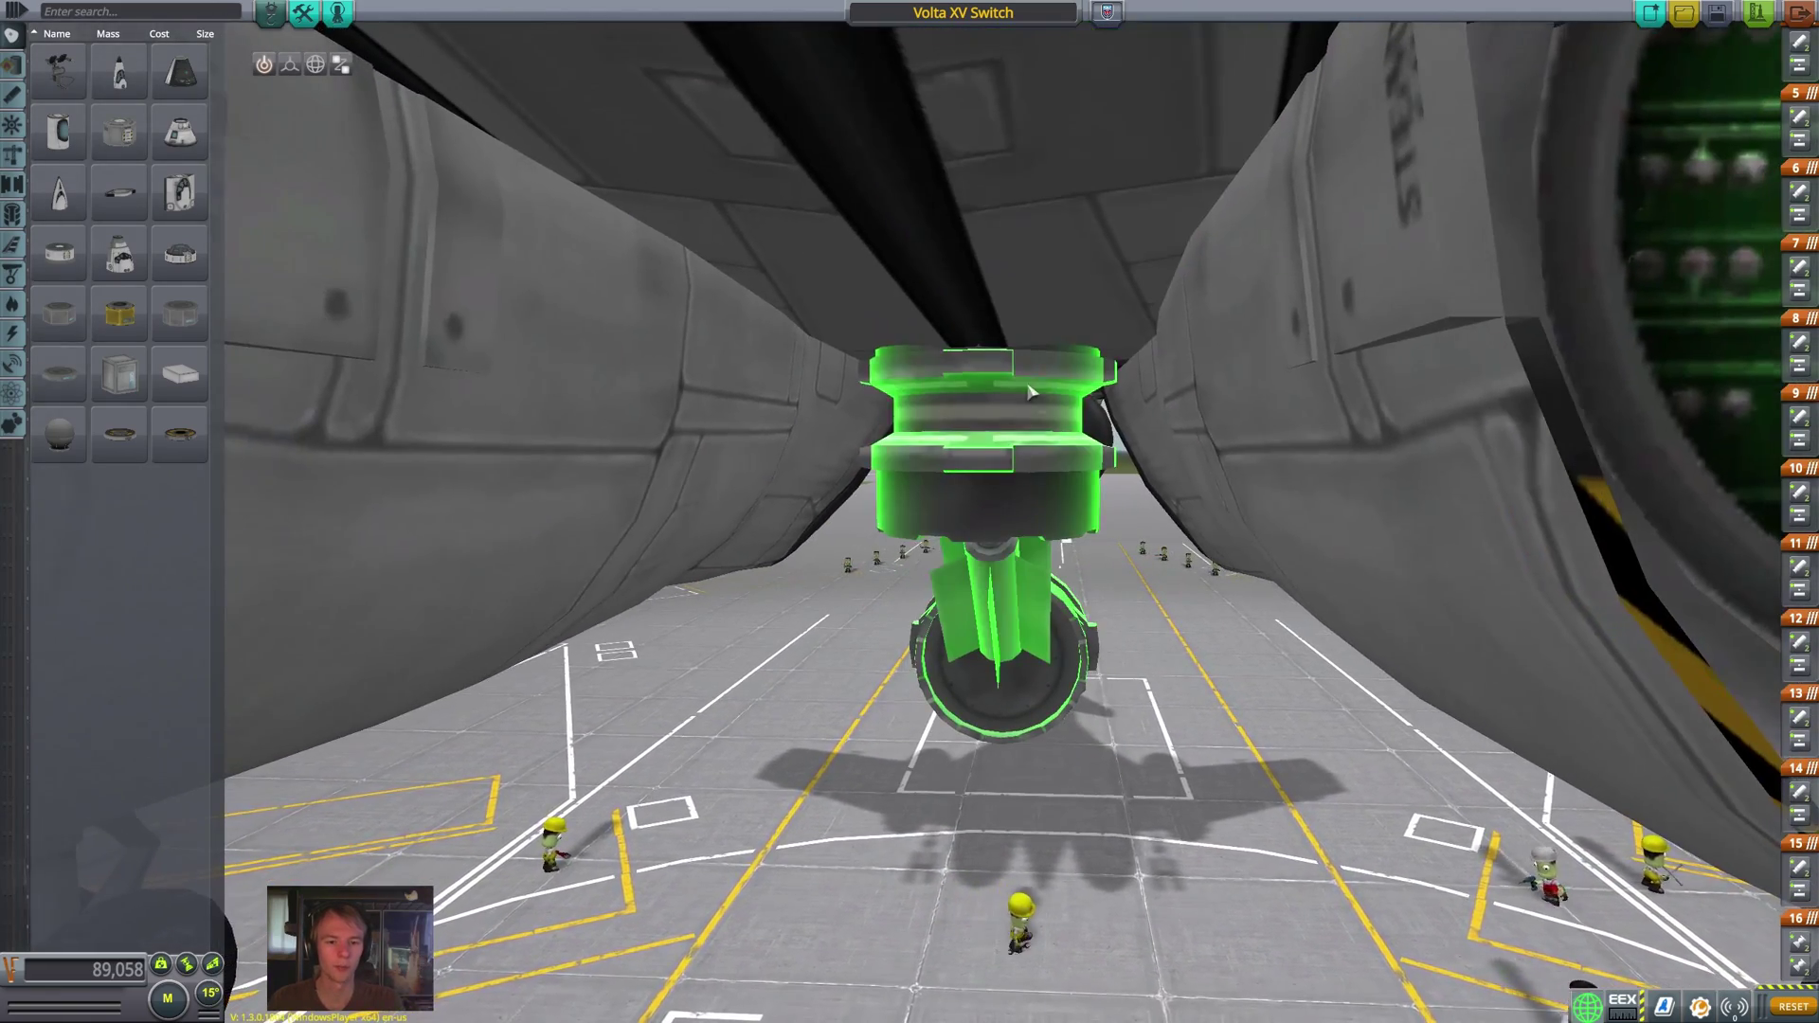
pyautogui.rightClick(993, 394)
pyautogui.scroll(2, 993, 394)
pyautogui.click(717, 474)
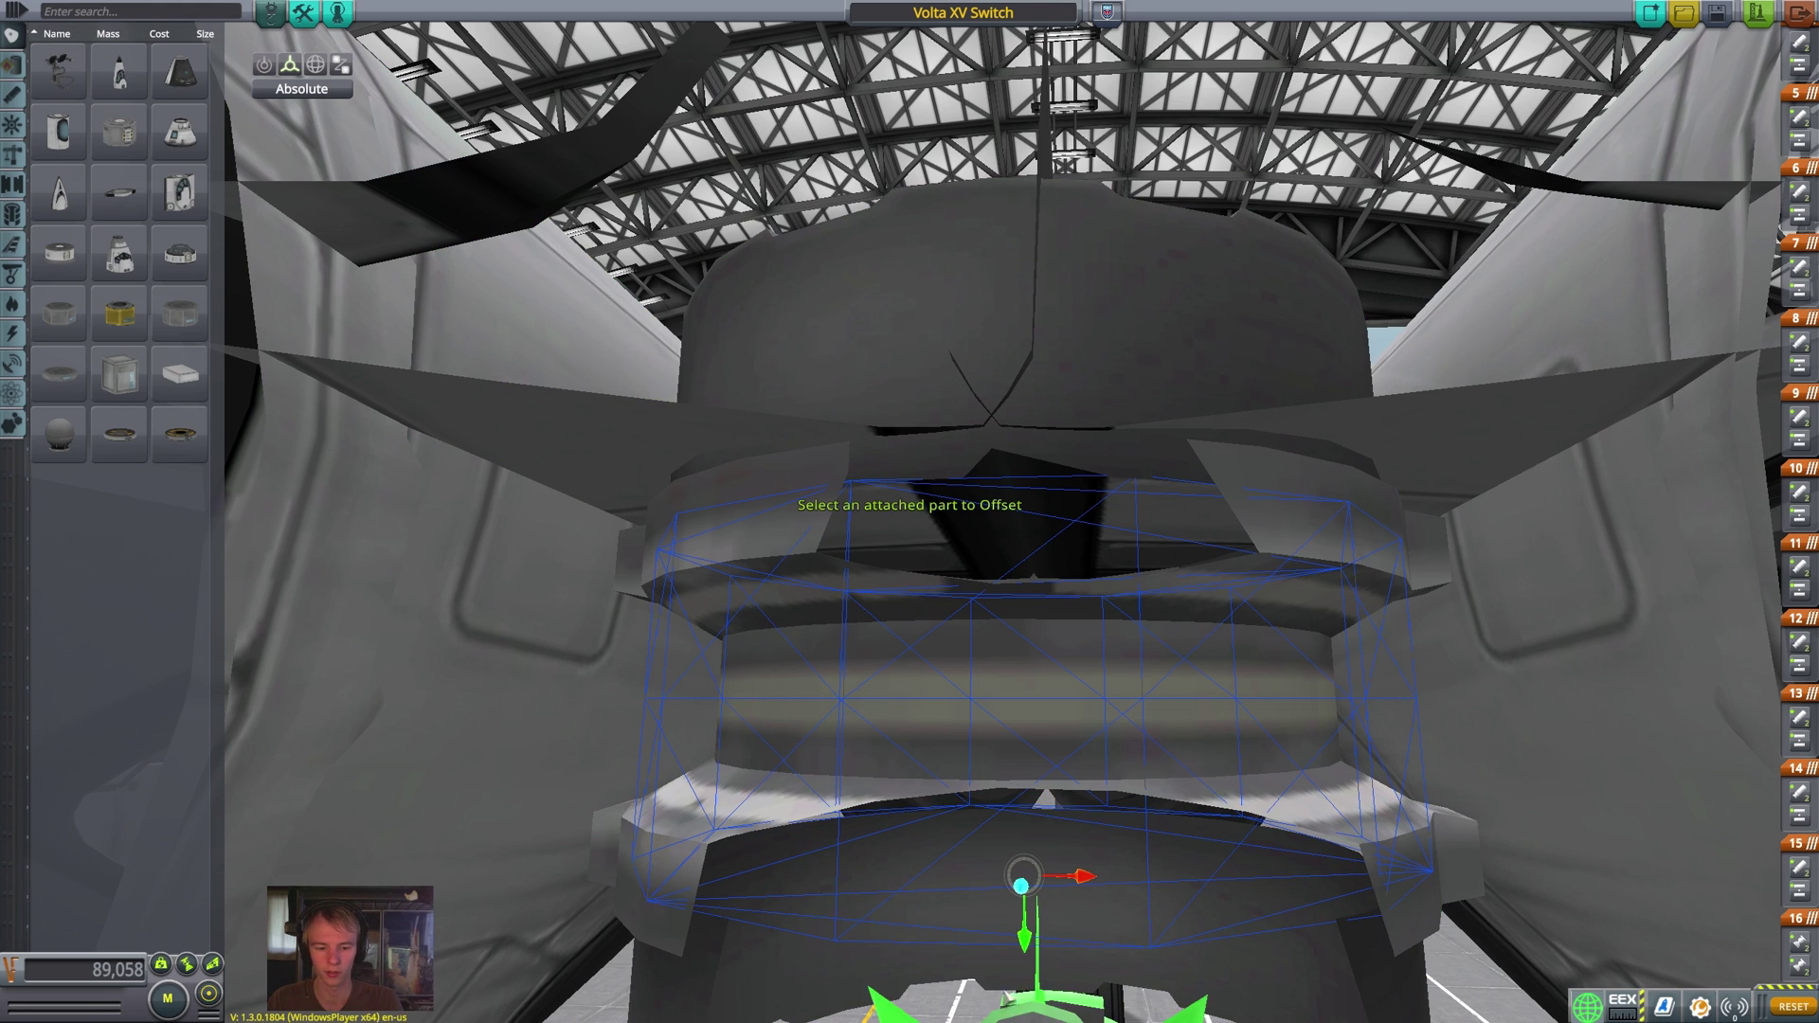
pyautogui.moveTo(1025, 943); pyautogui.dragTo(935, 946)
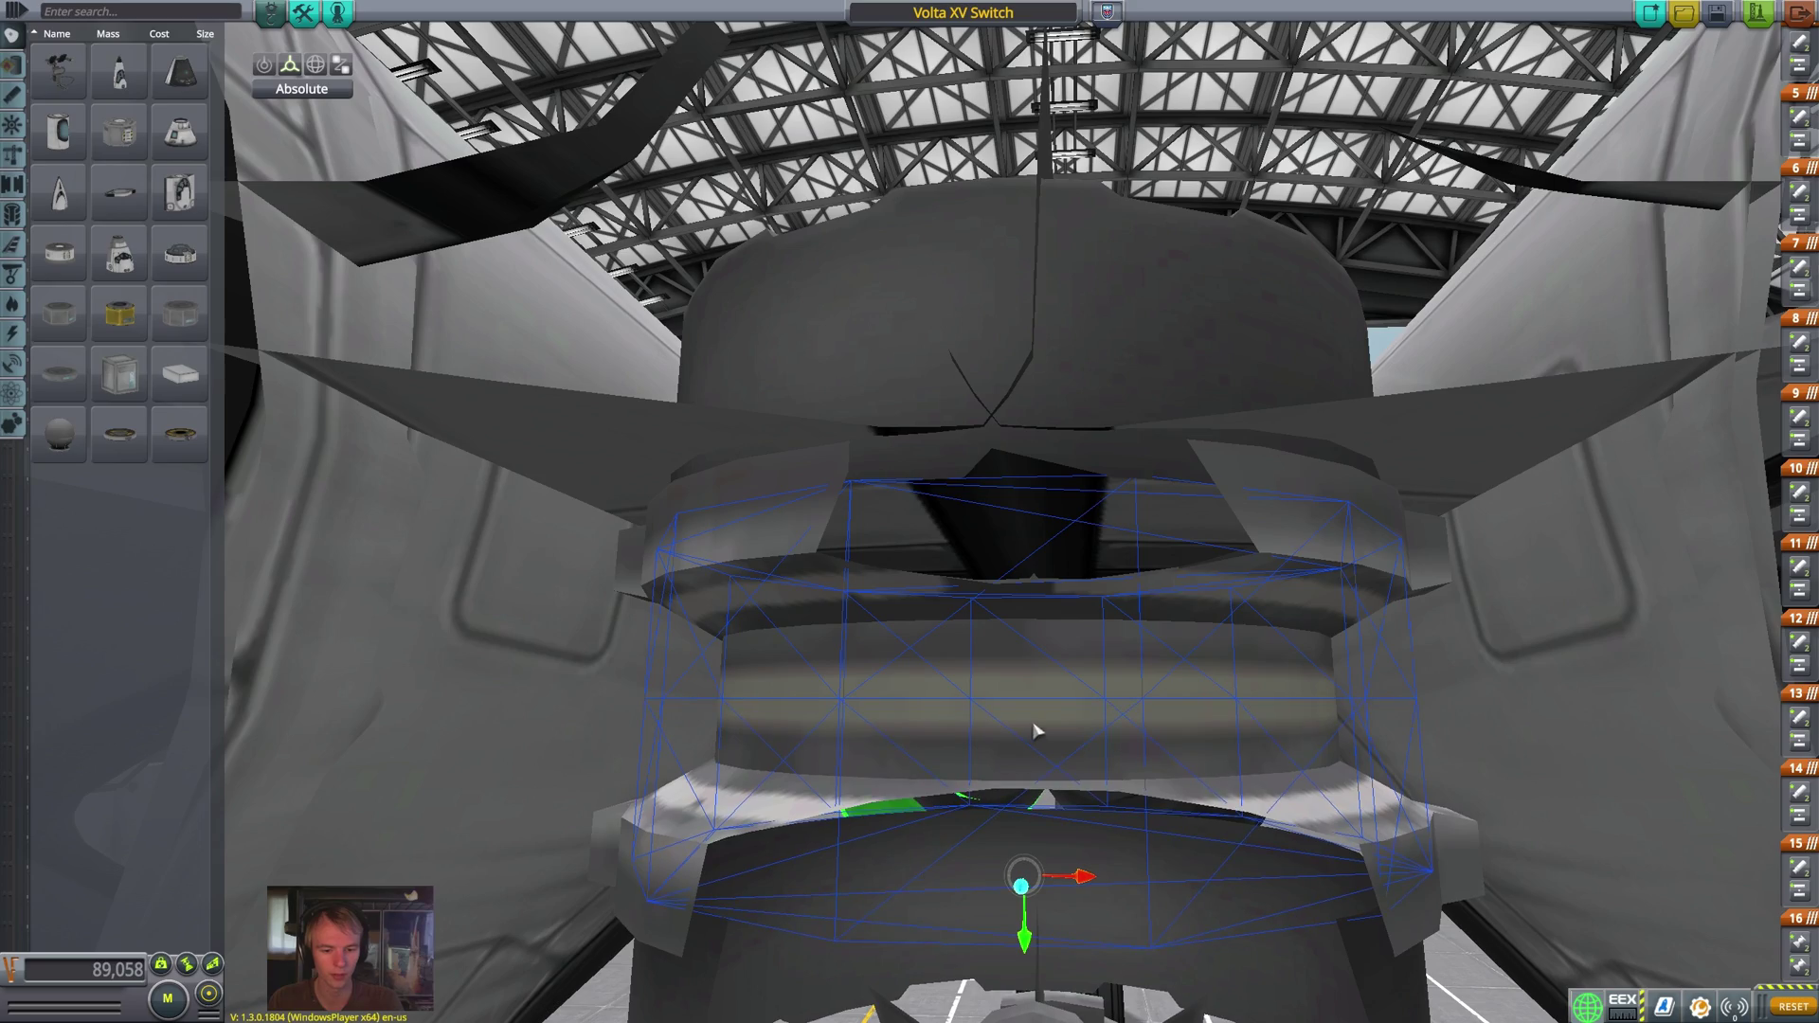
# - Show the colliders of the Cubic Octagonal Strut, the 2HOT Thermometers and the Place-Anywhere 7 Linear RCS Port at the engine pivot
pyautogui.moveTo(1371, 166); pyautogui.dragTo(1097, 547)
pyautogui.scroll(-3, 1098, 546)
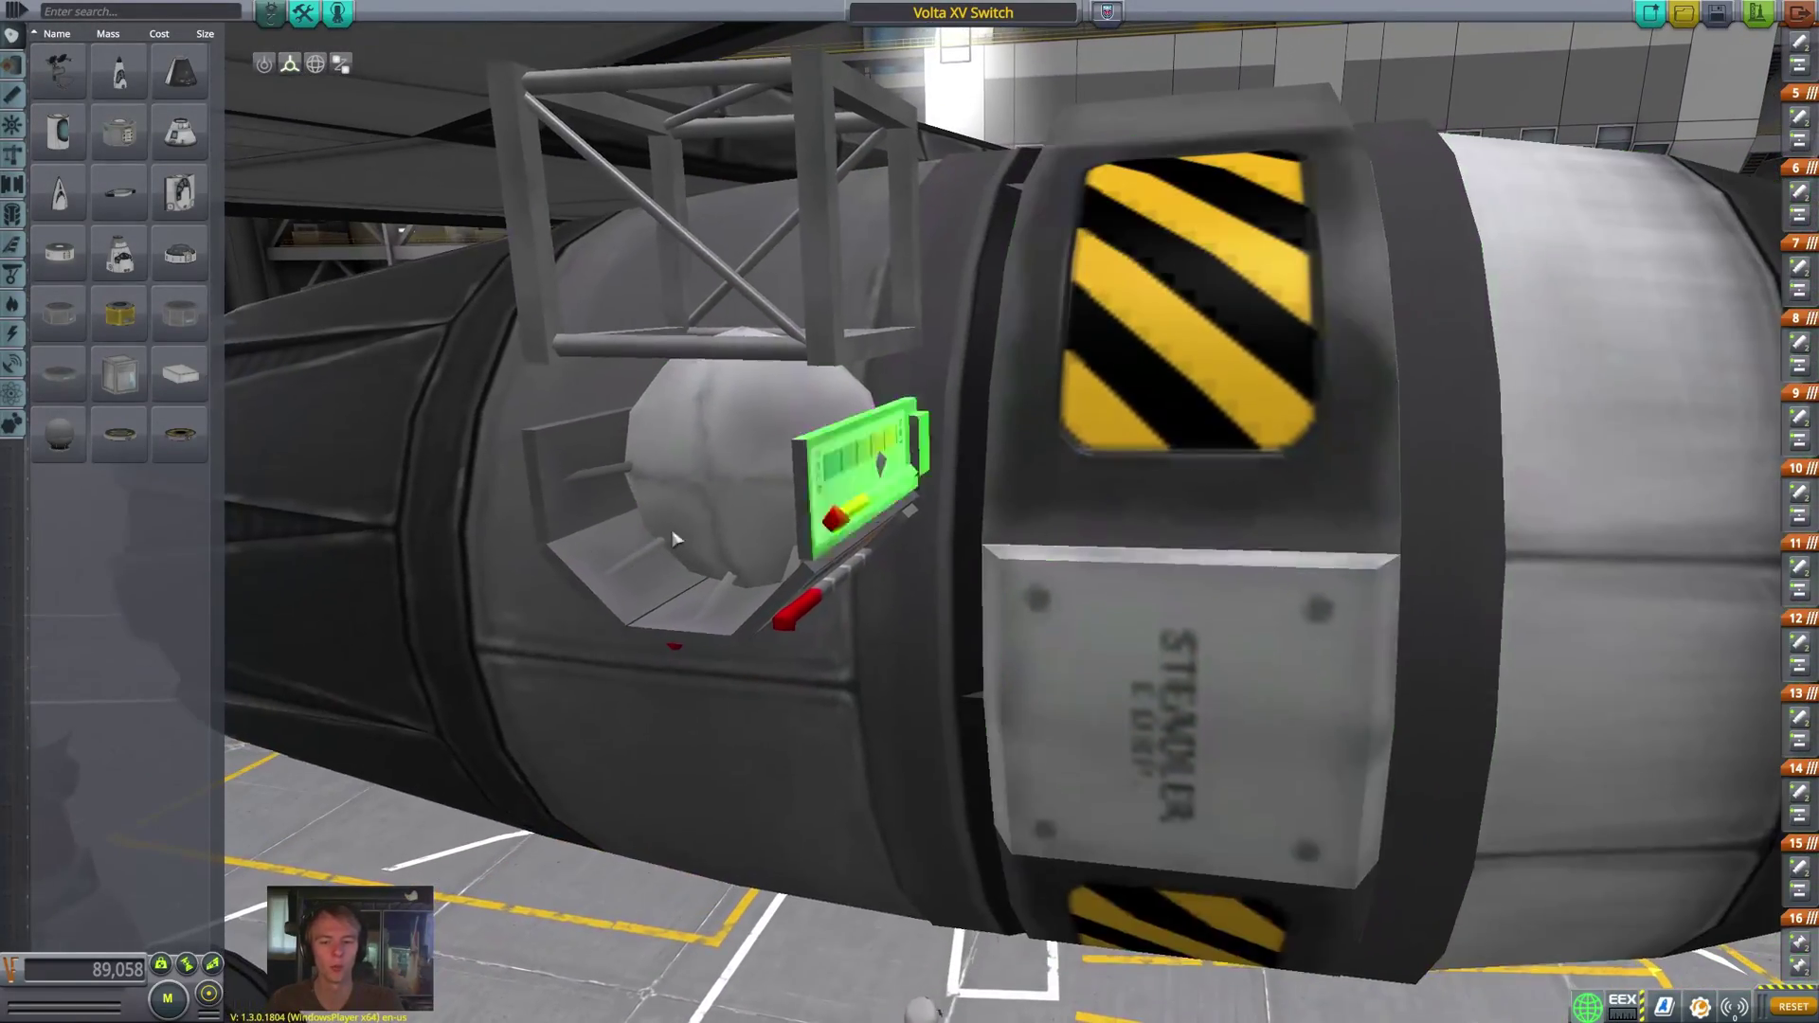
pyautogui.rightClick(820, 232)
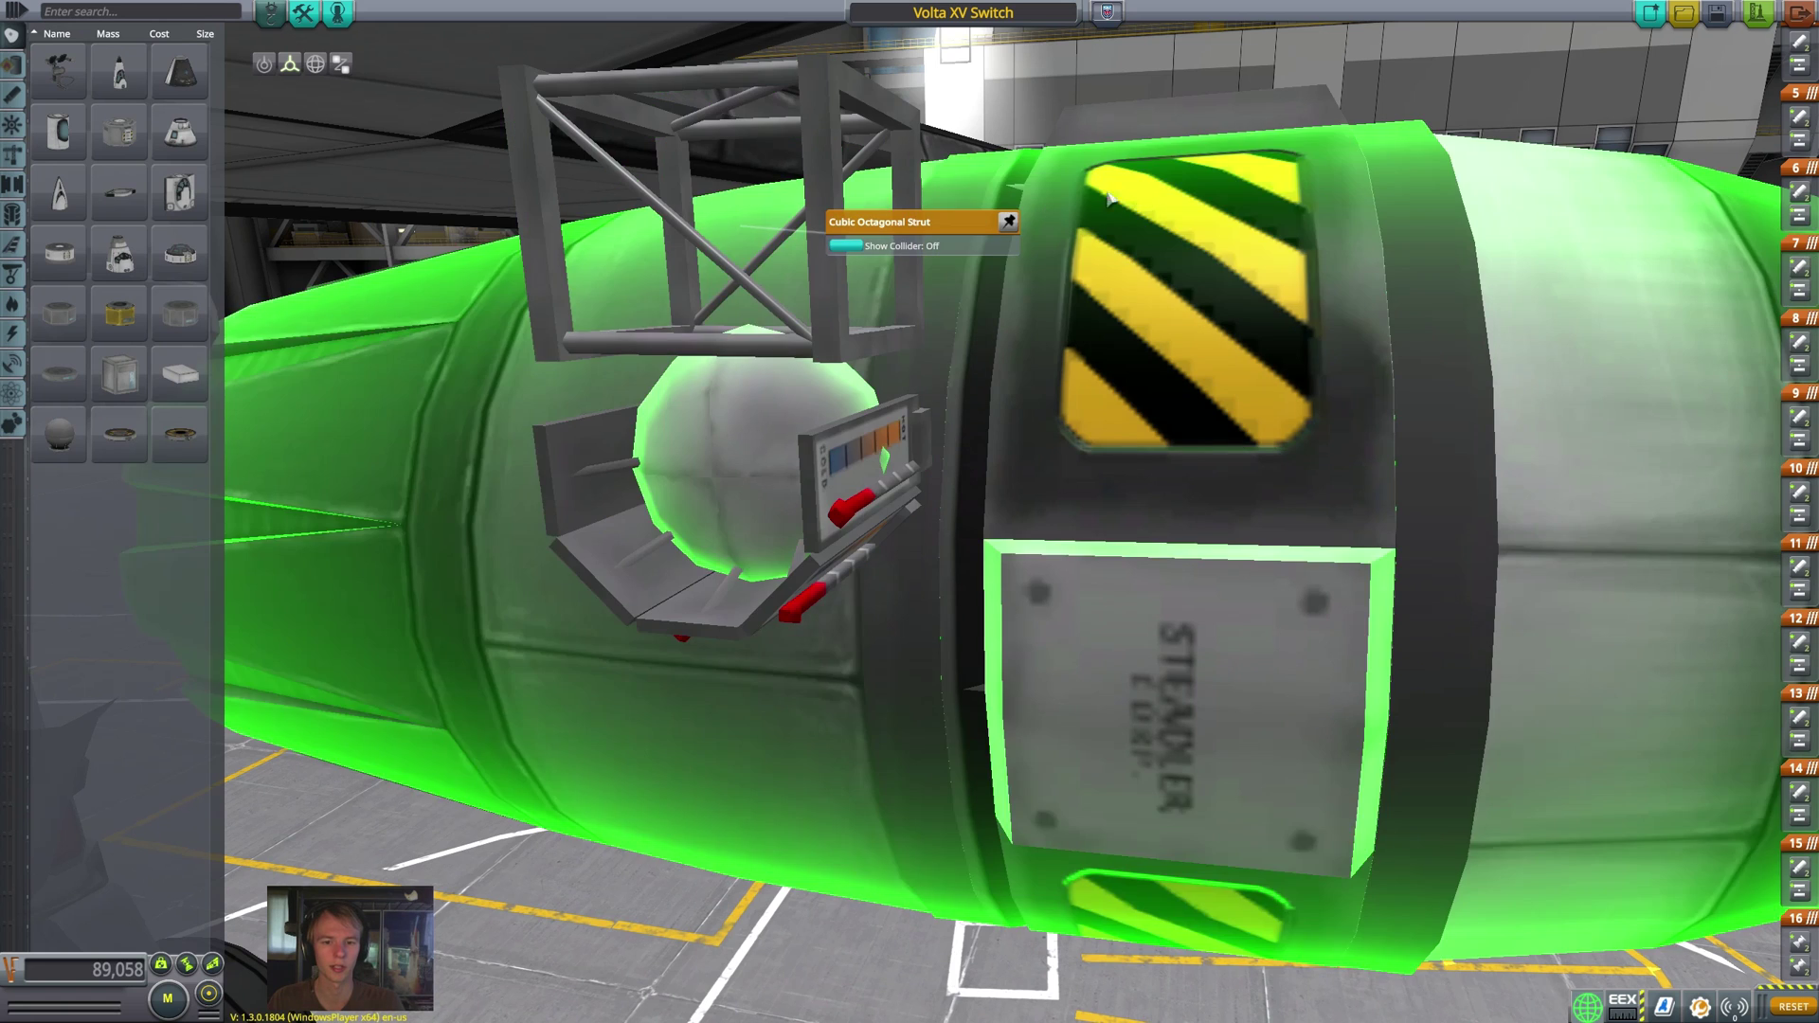
pyautogui.click(844, 246)
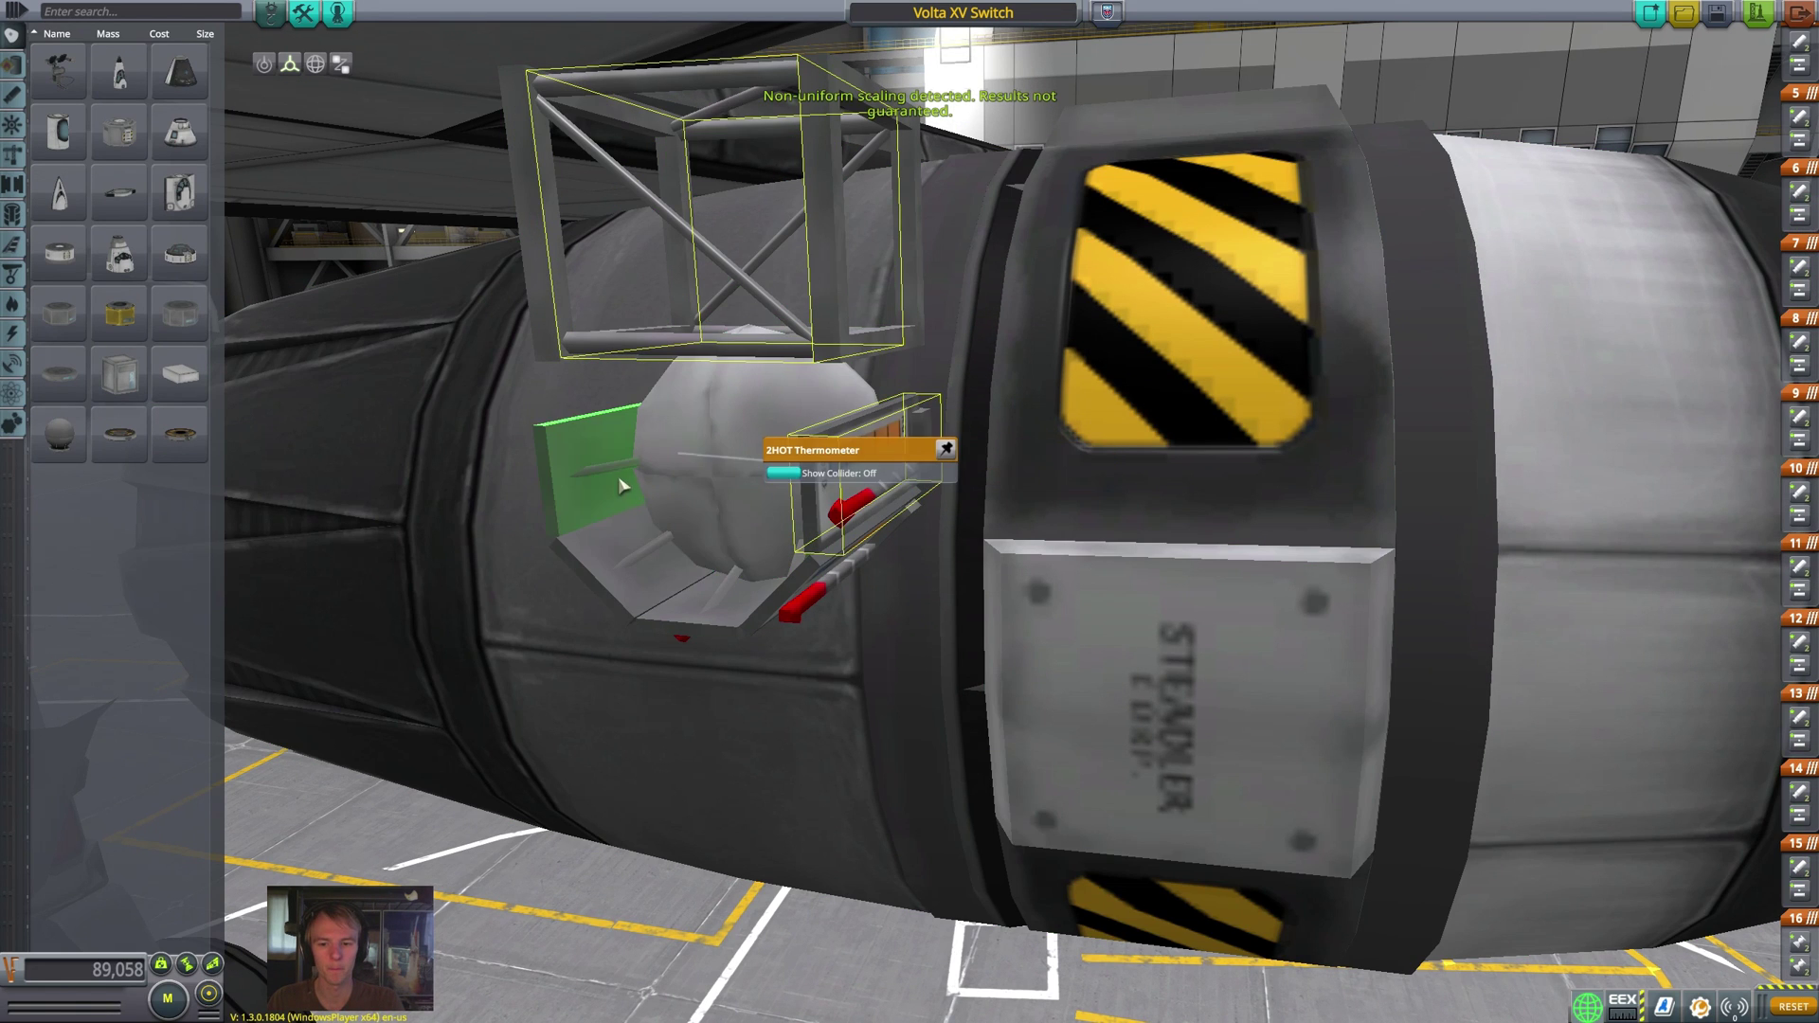
pyautogui.rightClick(850, 521)
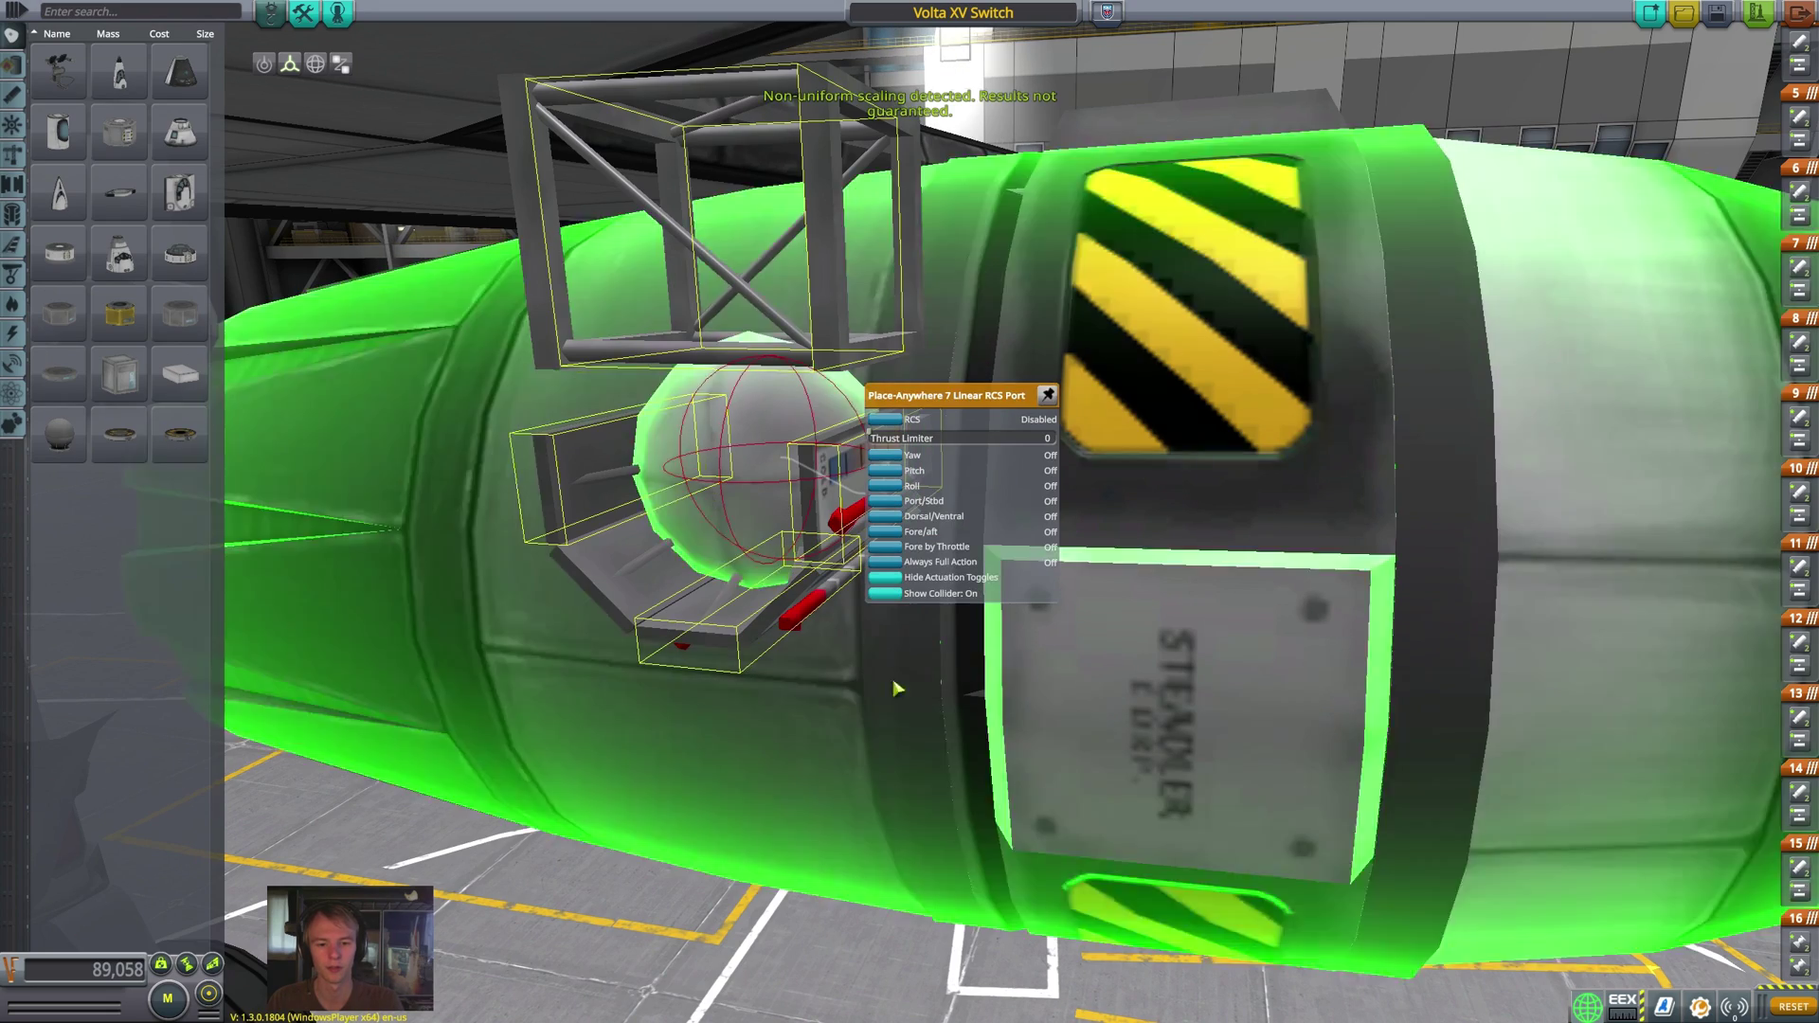
# - Examine where the engine pivot and its colliders sit relative to the docking ports and the fuselage underside
pyautogui.scroll(-3, 1028, 341)
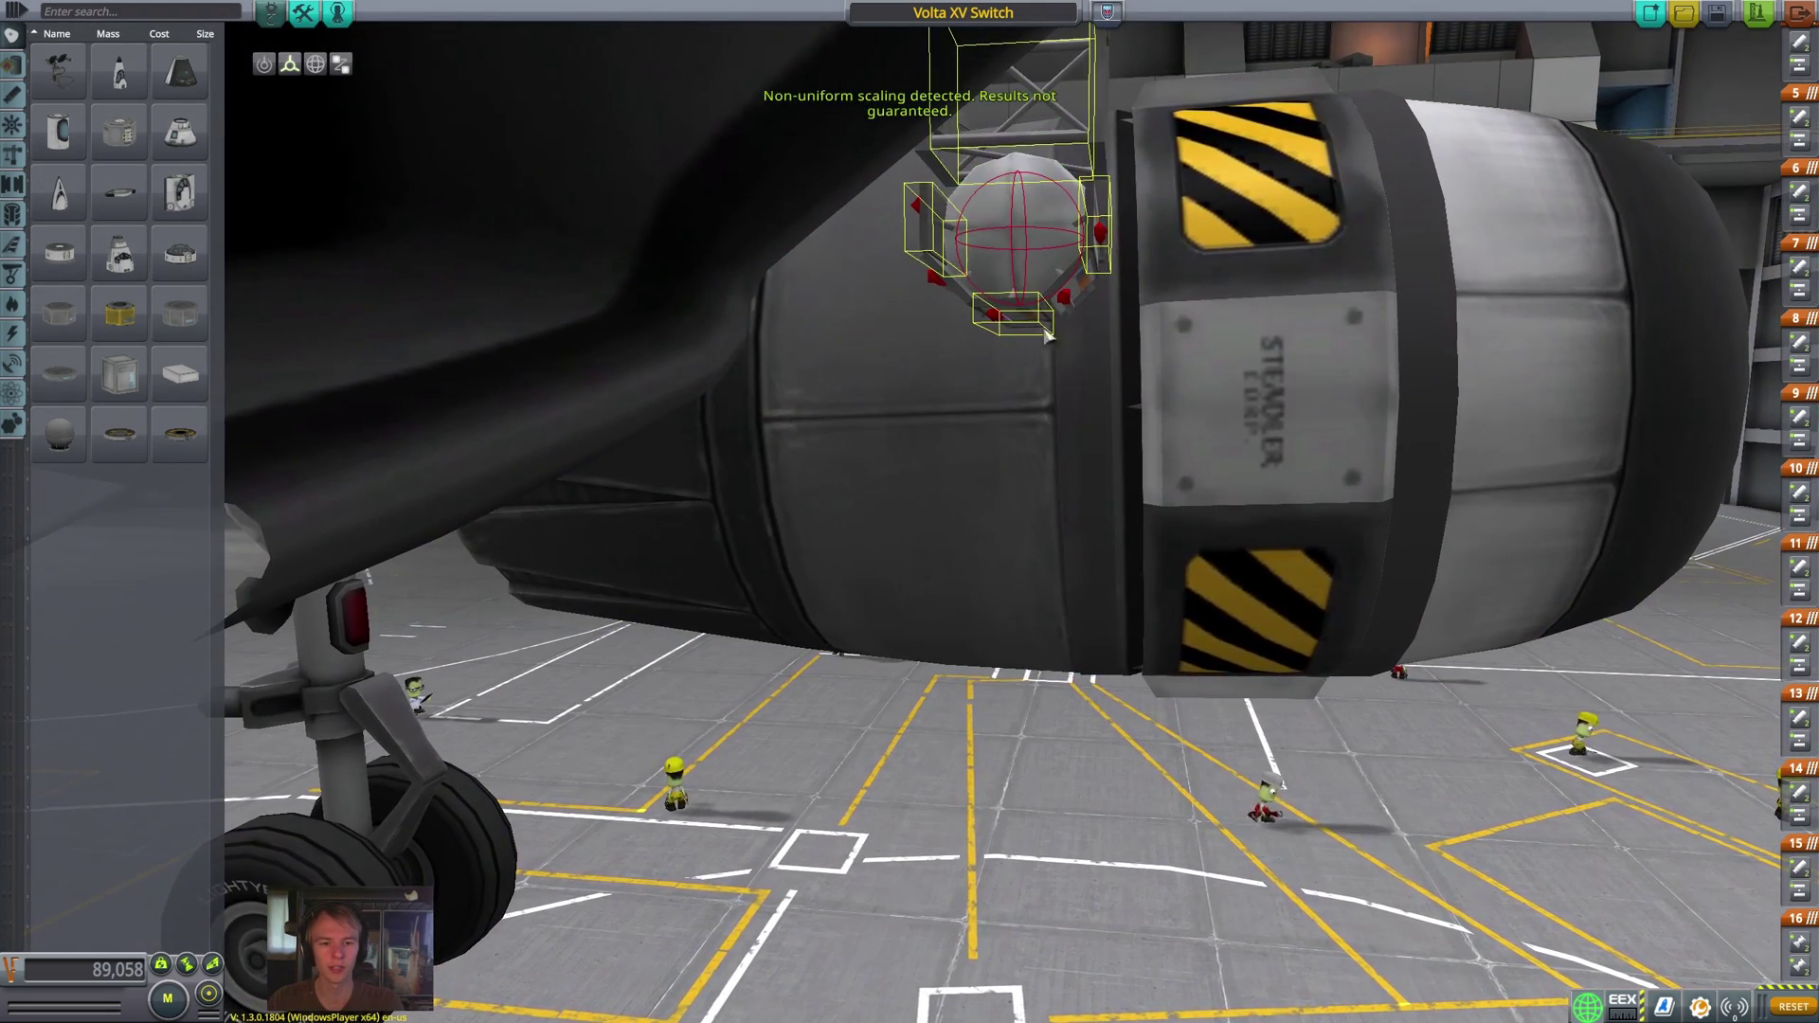
pyautogui.scroll(-5, 1085, 367)
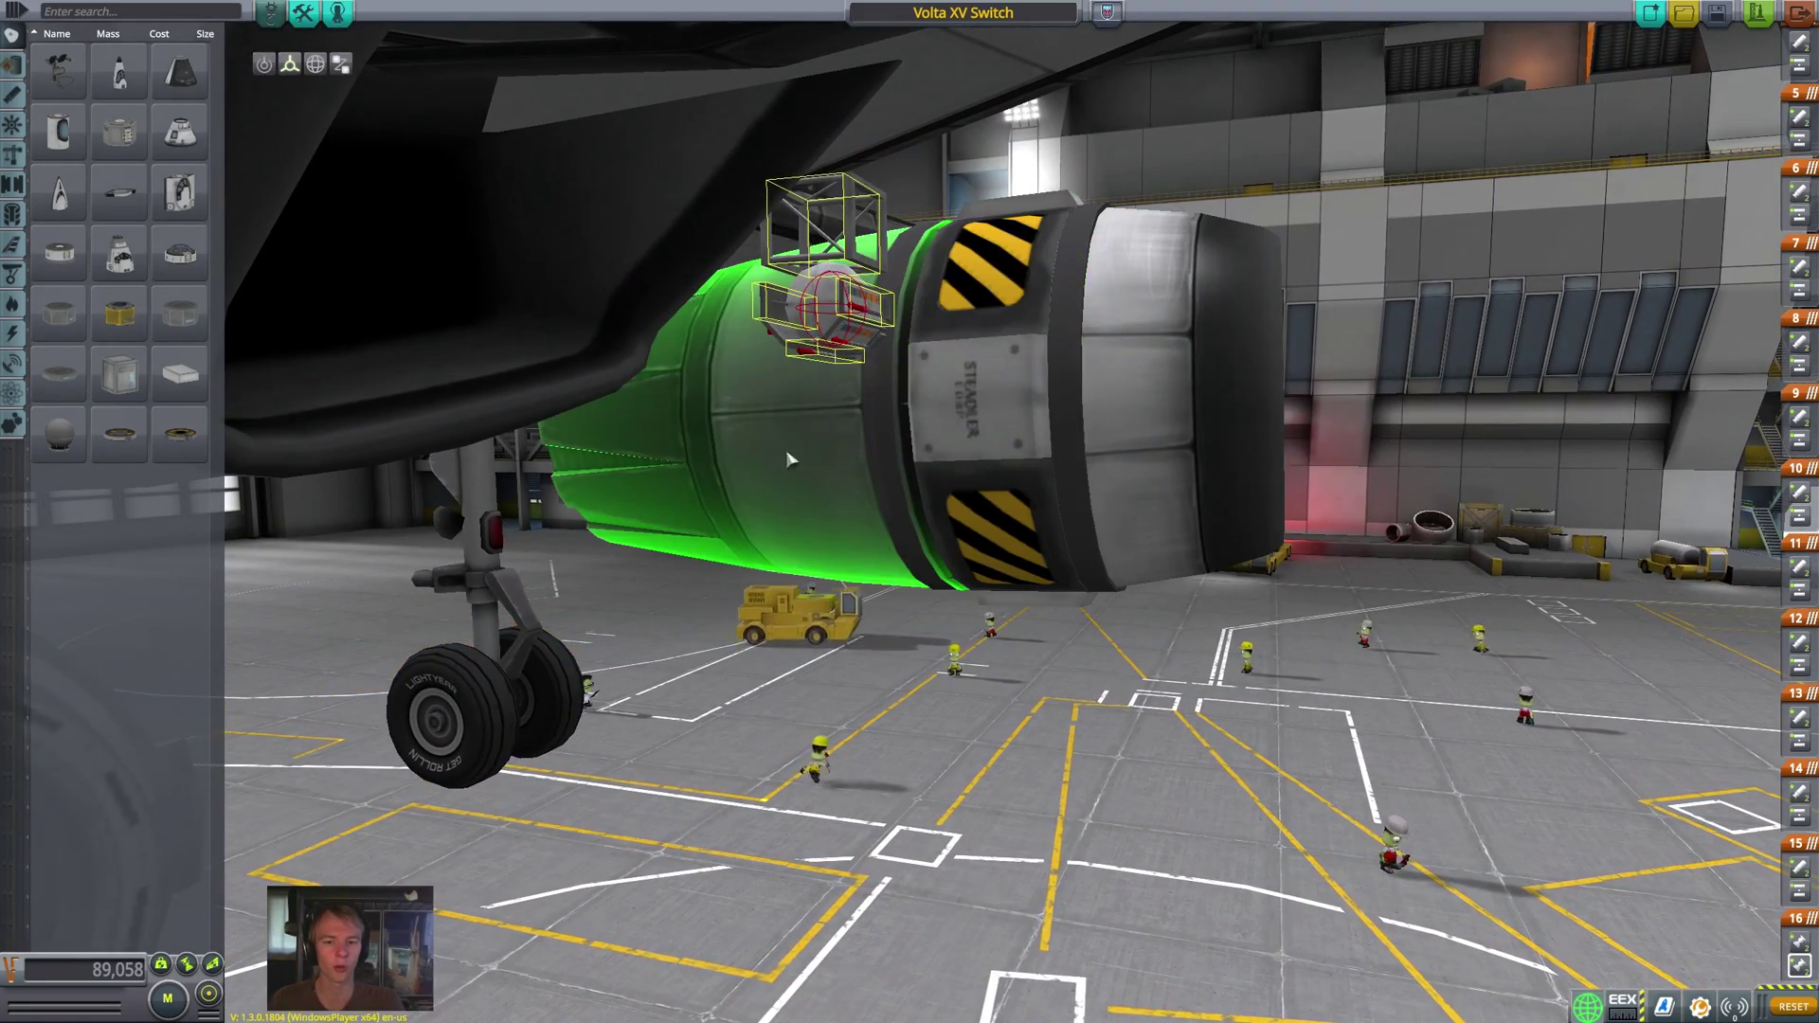
pyautogui.scroll(-3, 819, 433)
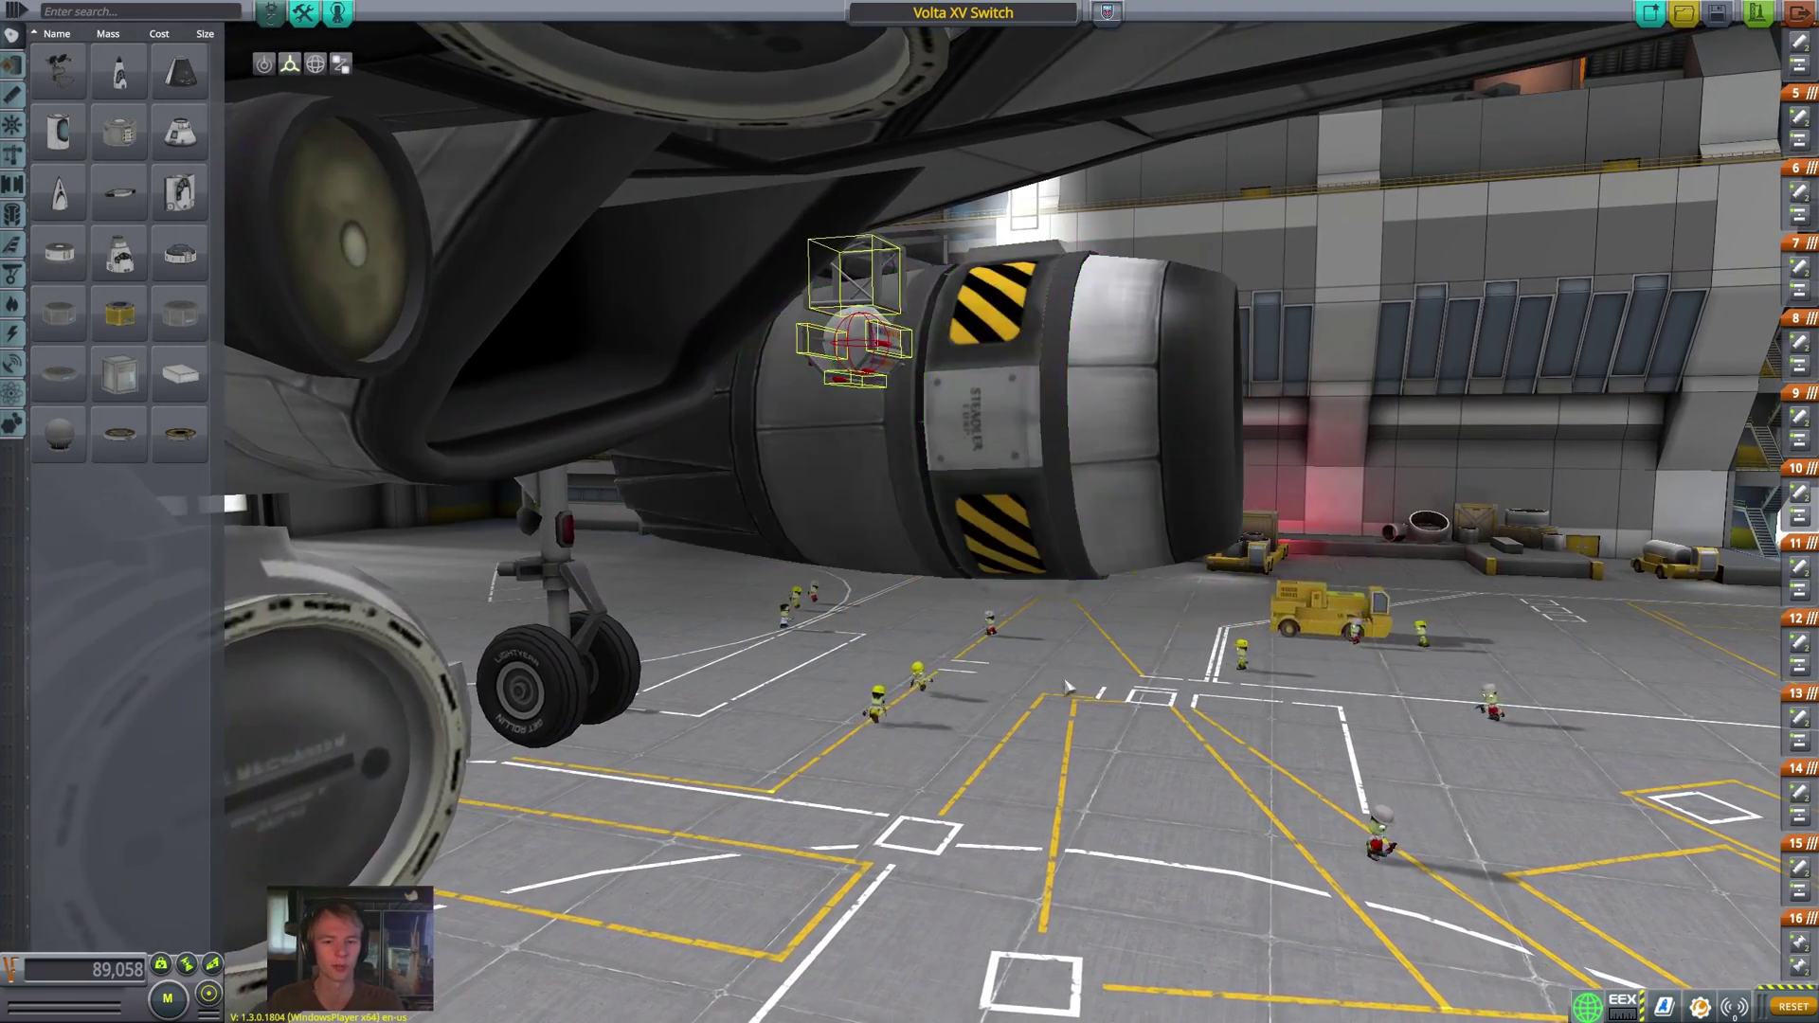
pyautogui.scroll(4, 976, 374)
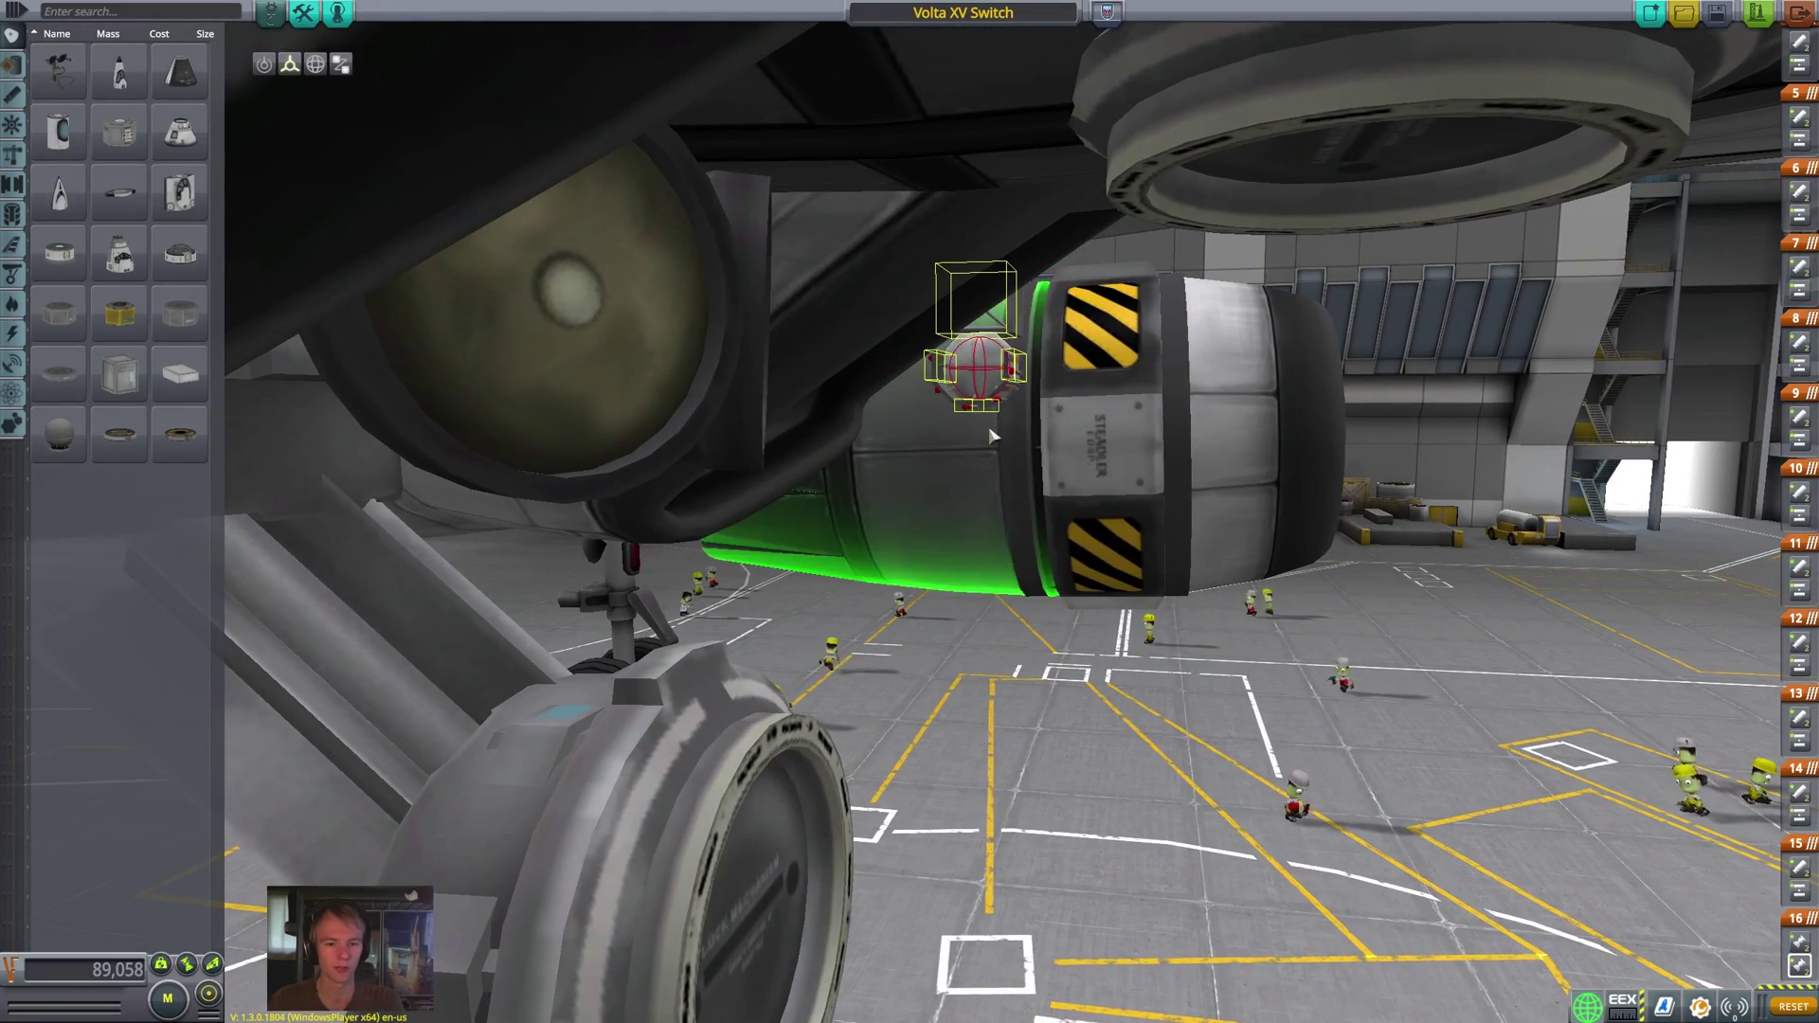
pyautogui.scroll(-2, 991, 436)
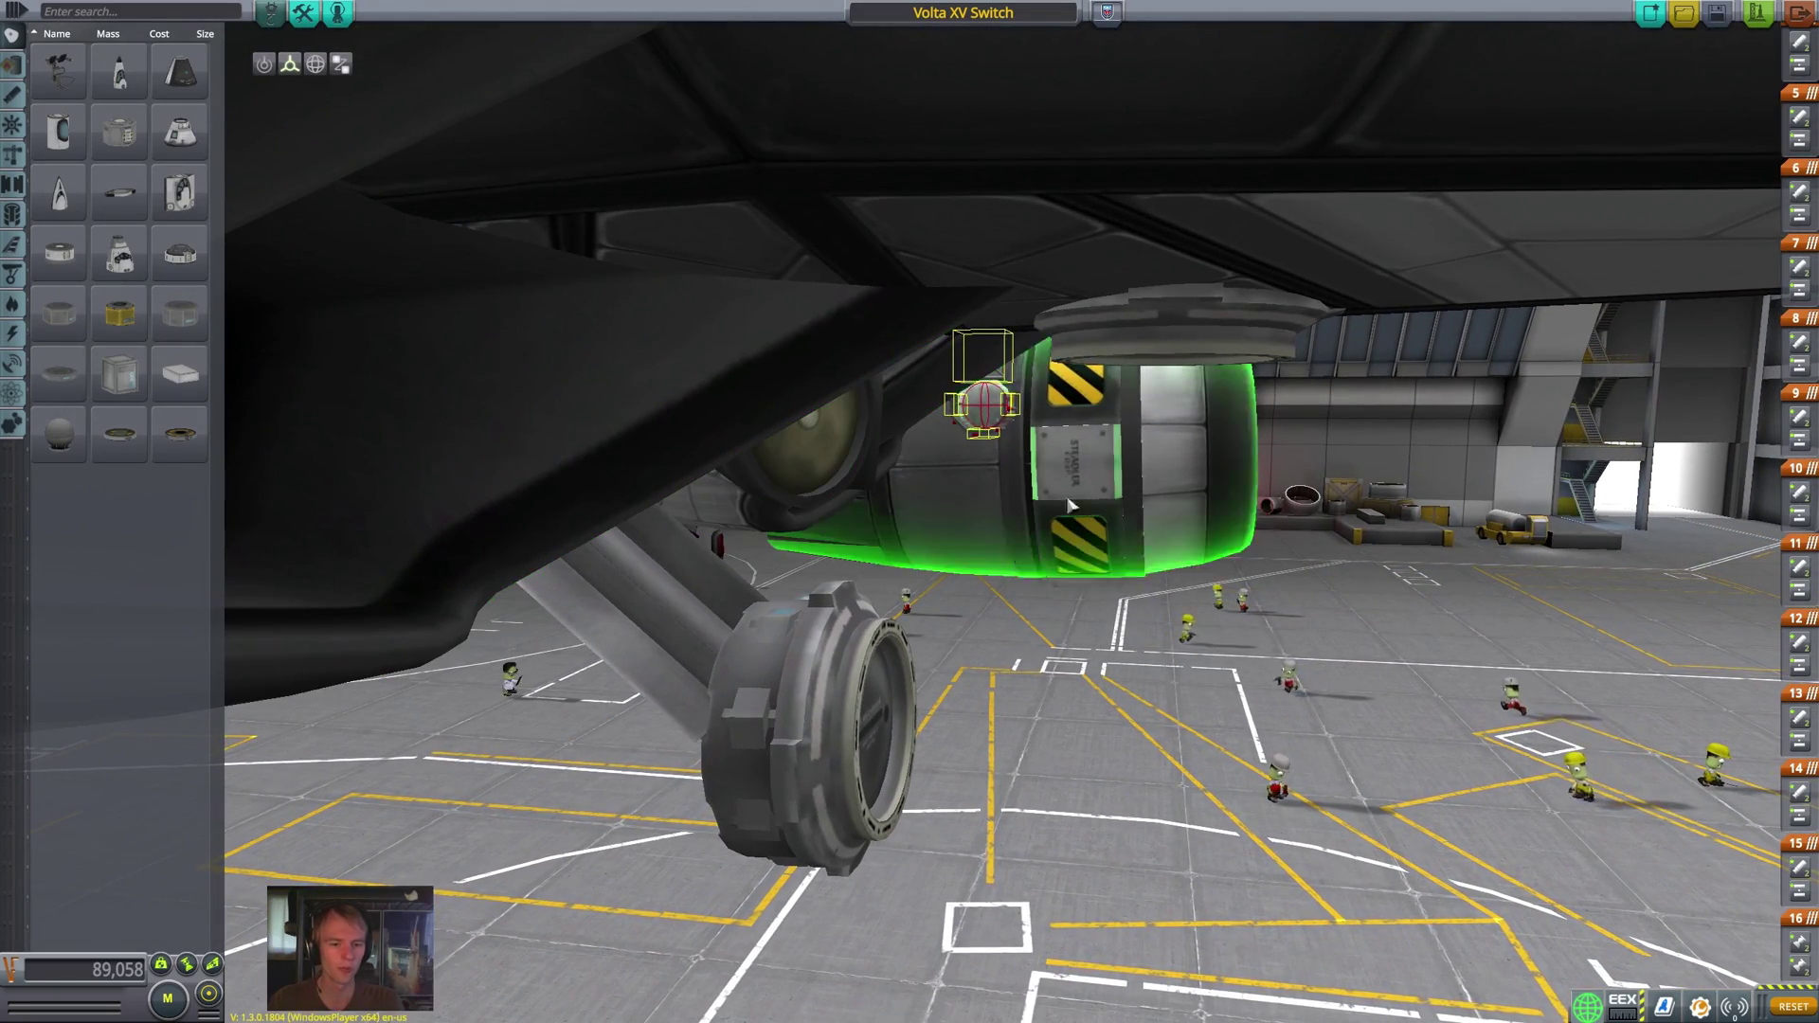
pyautogui.scroll(-3, 976, 431)
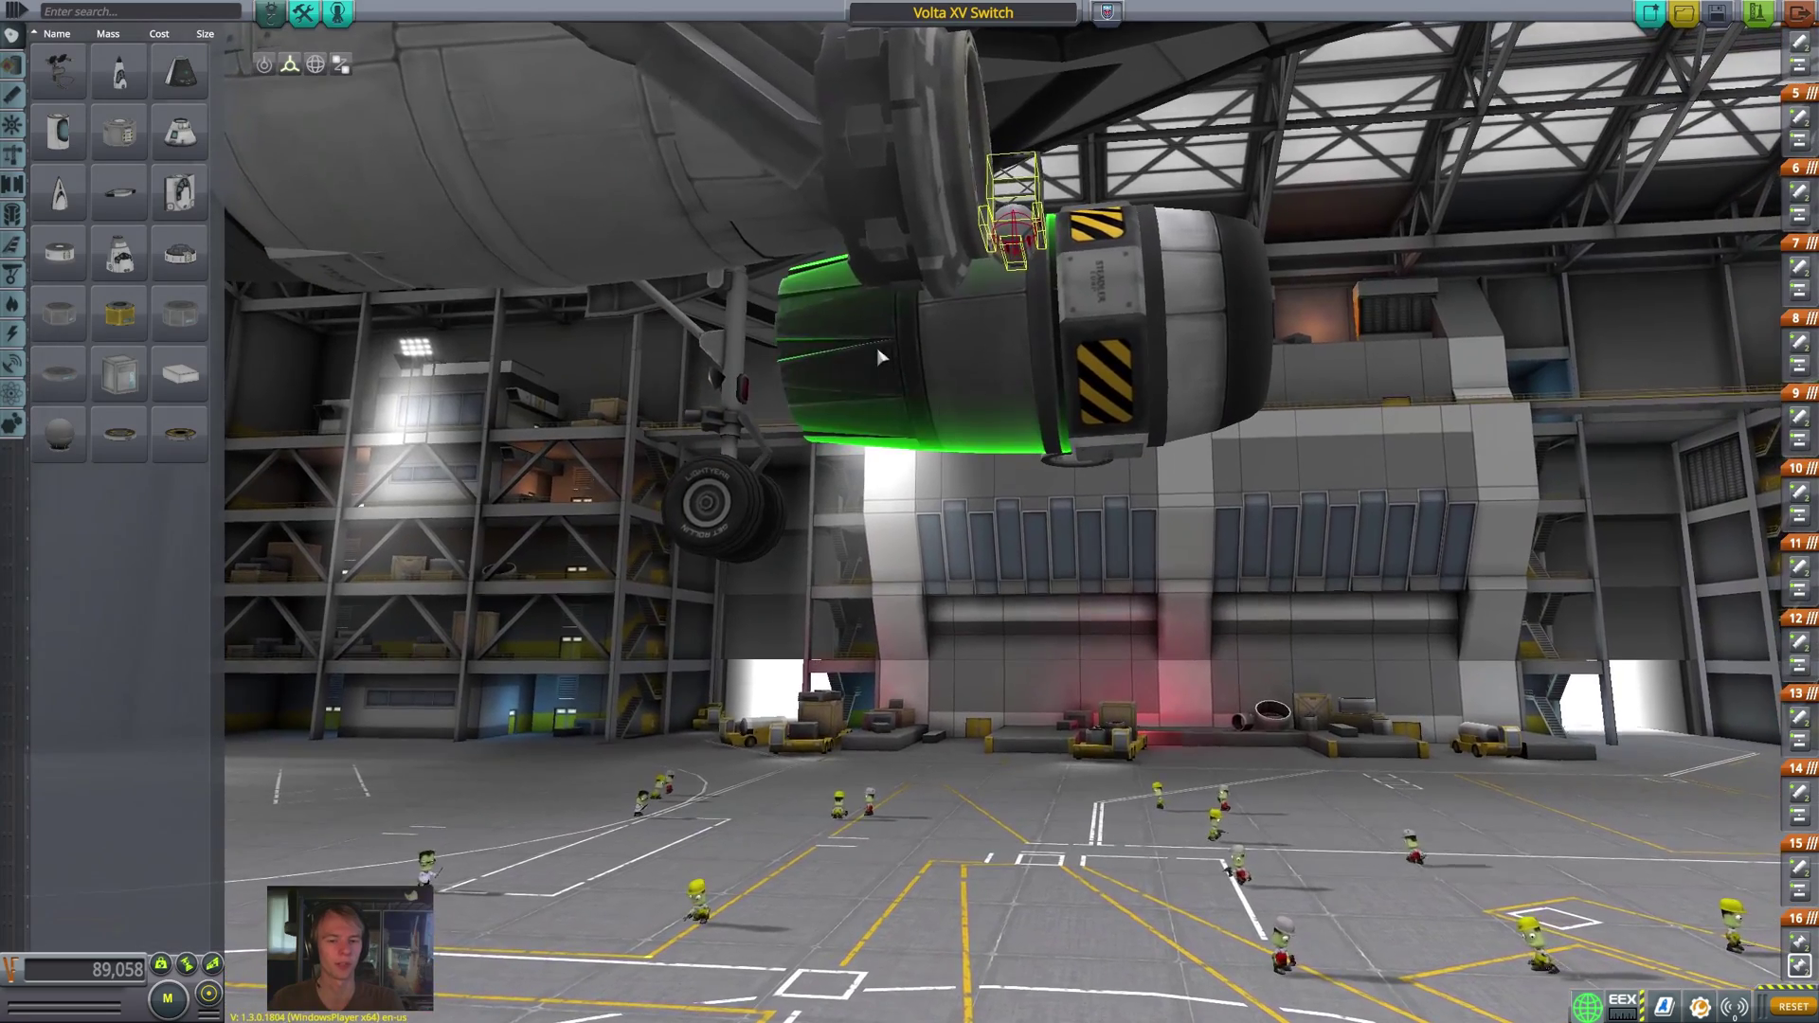
pyautogui.scroll(1, 813, 339)
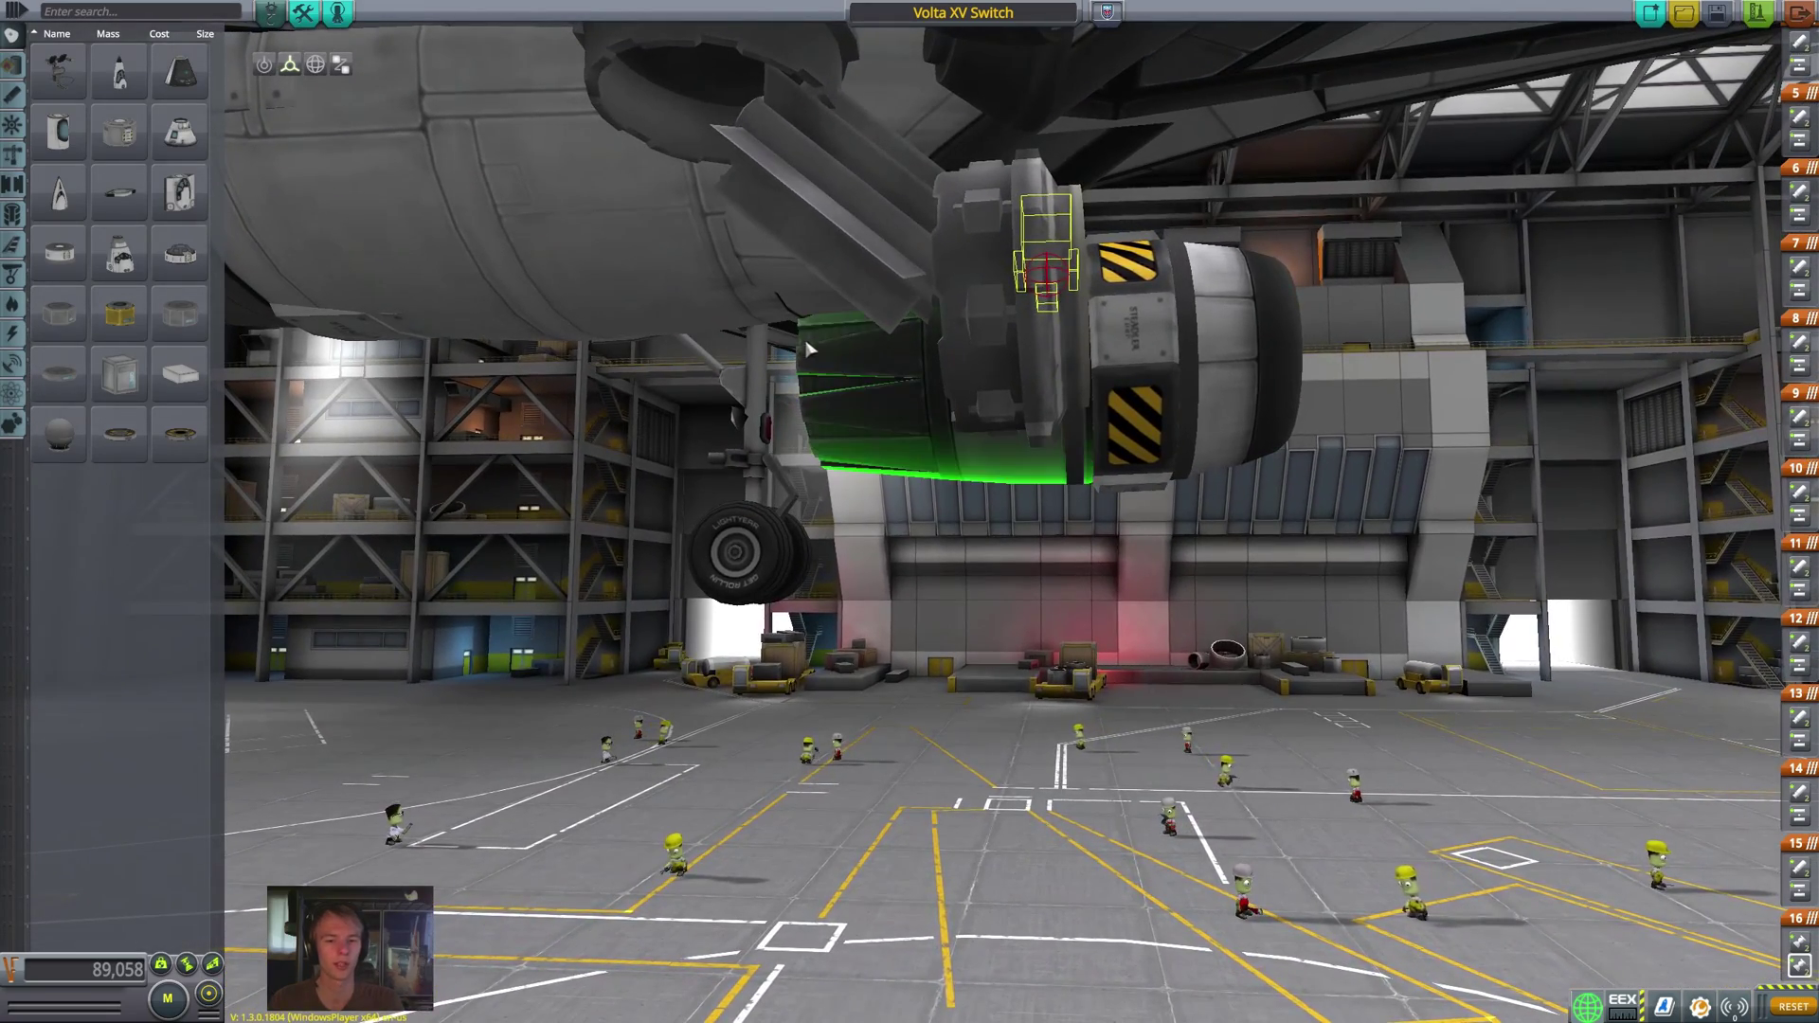
# - Inspect the box colliders of the strut and thermometers around the pivot's round collider up close and from slightly above
pyautogui.scroll(5, 1058, 370)
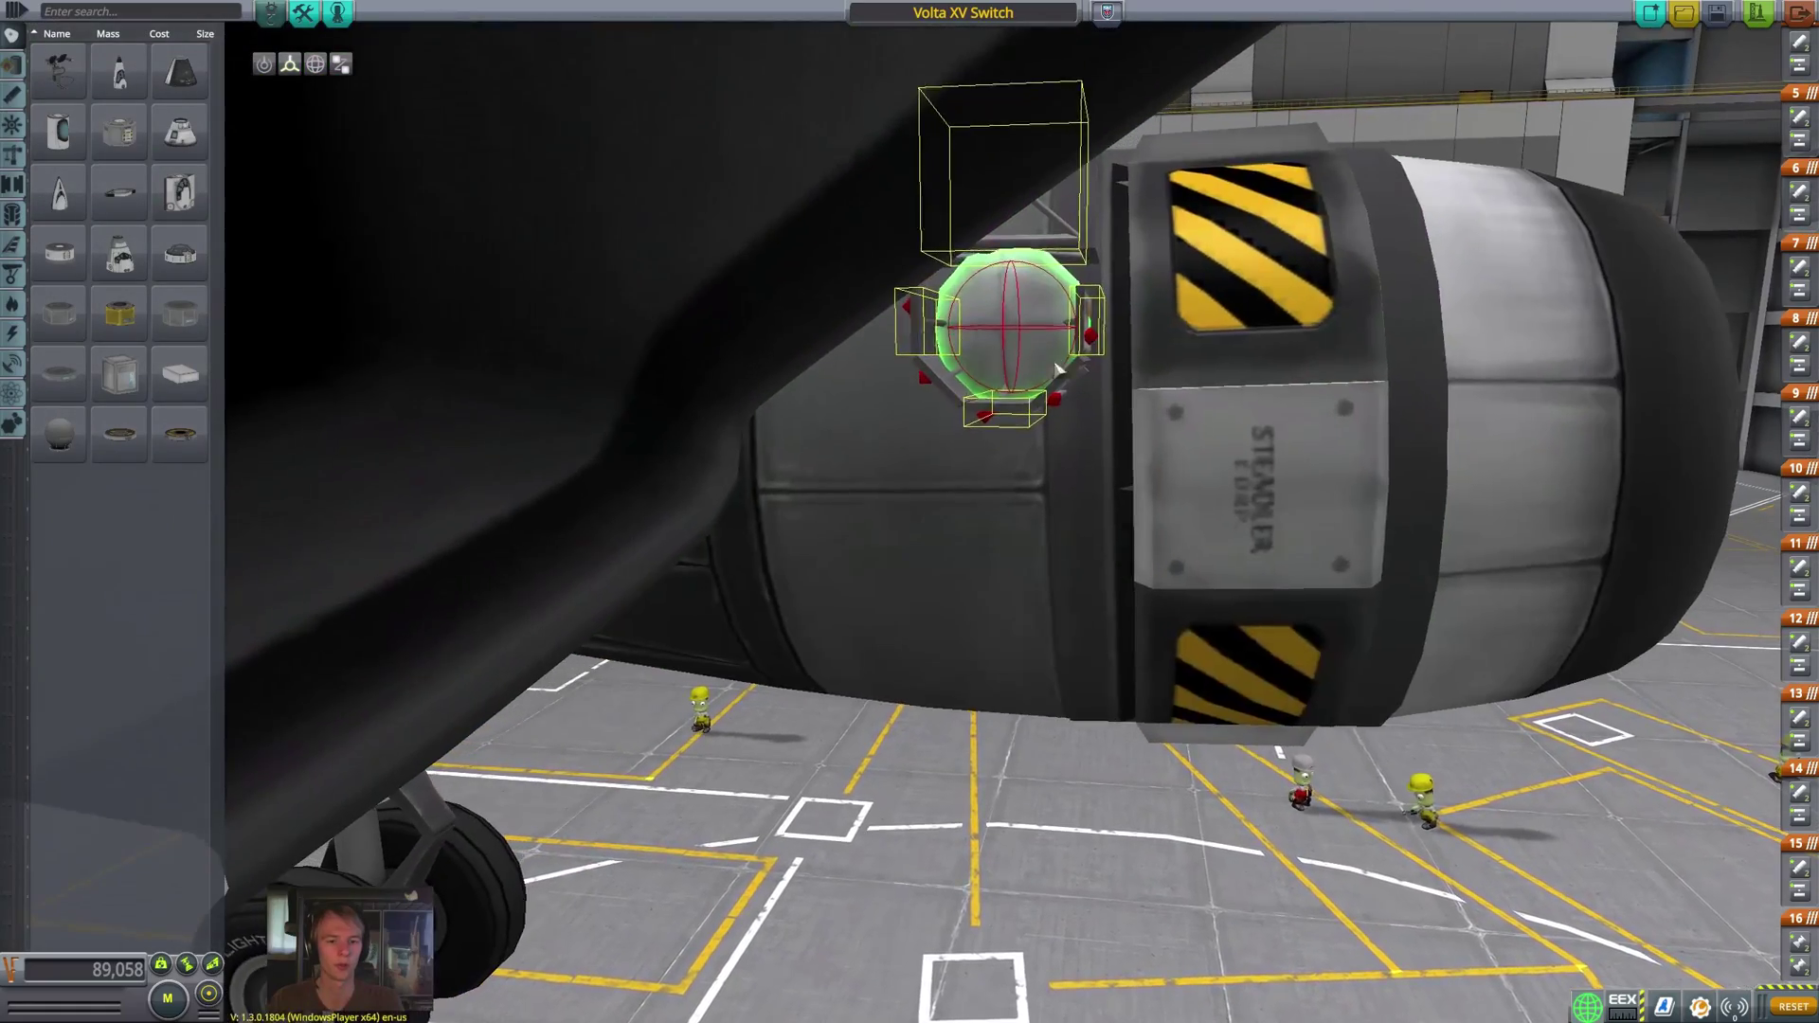
pyautogui.scroll(4, 1059, 369)
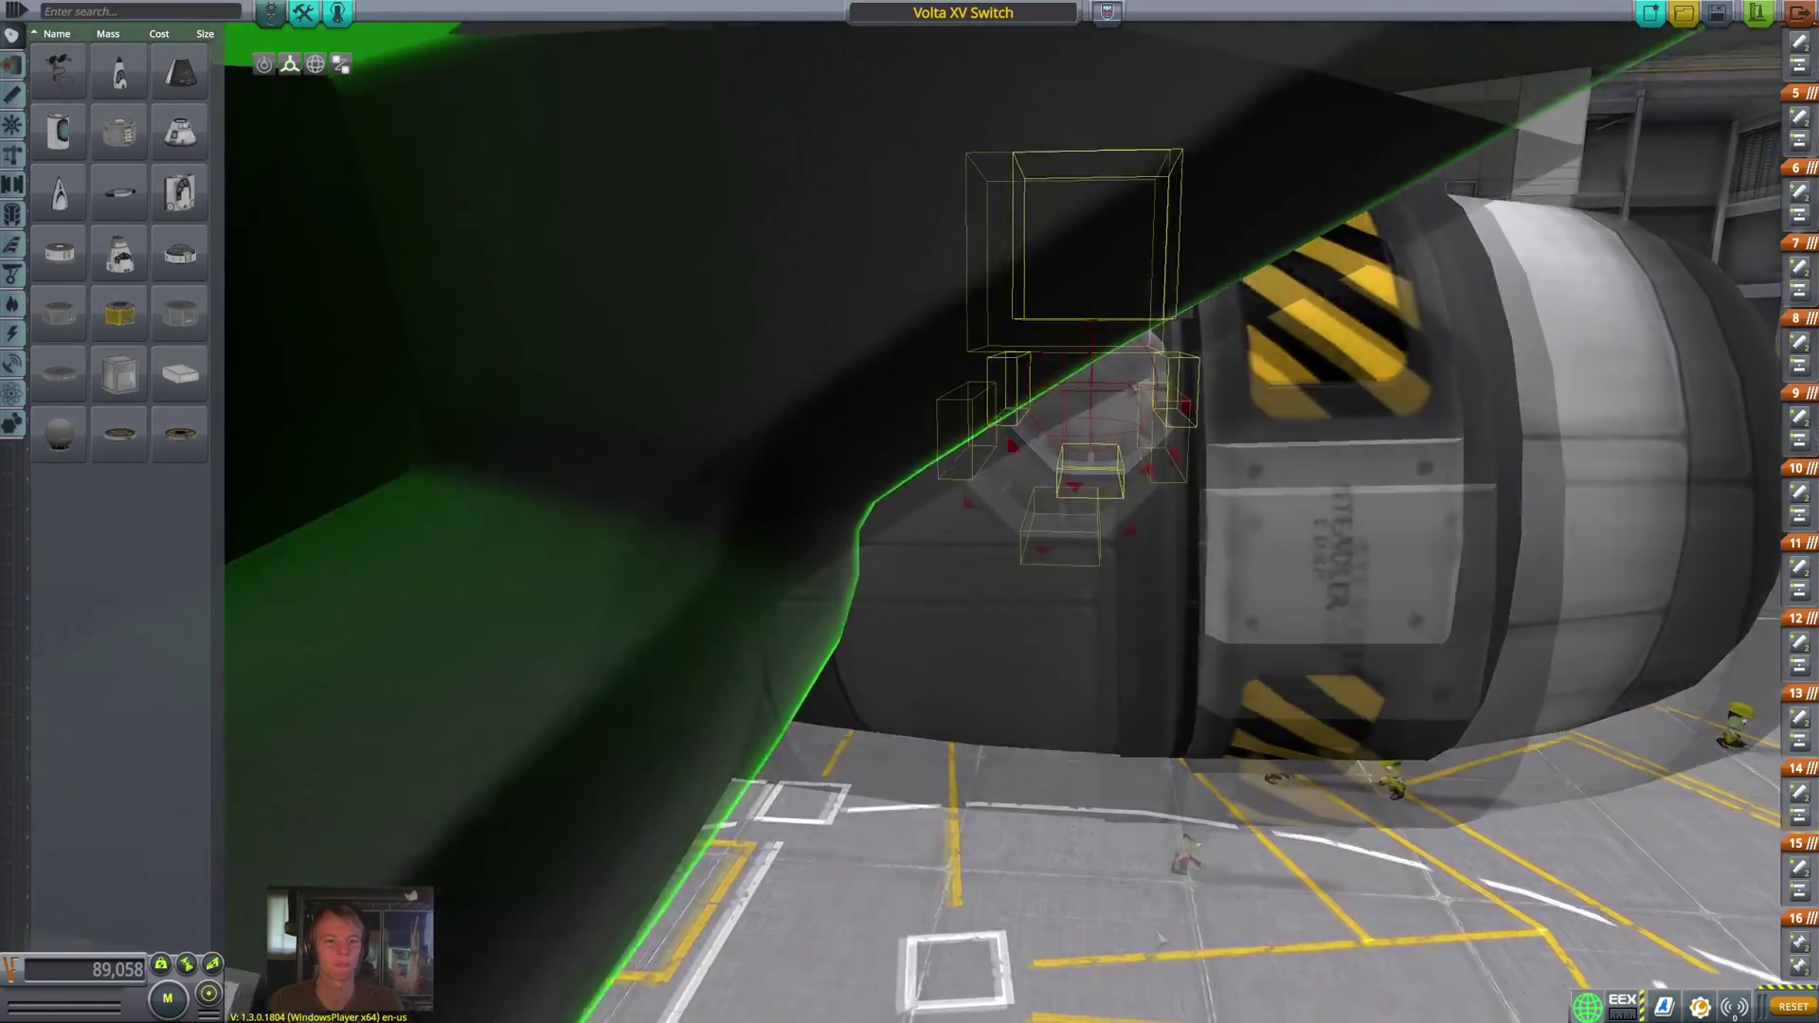
pyautogui.scroll(4, 1210, 935)
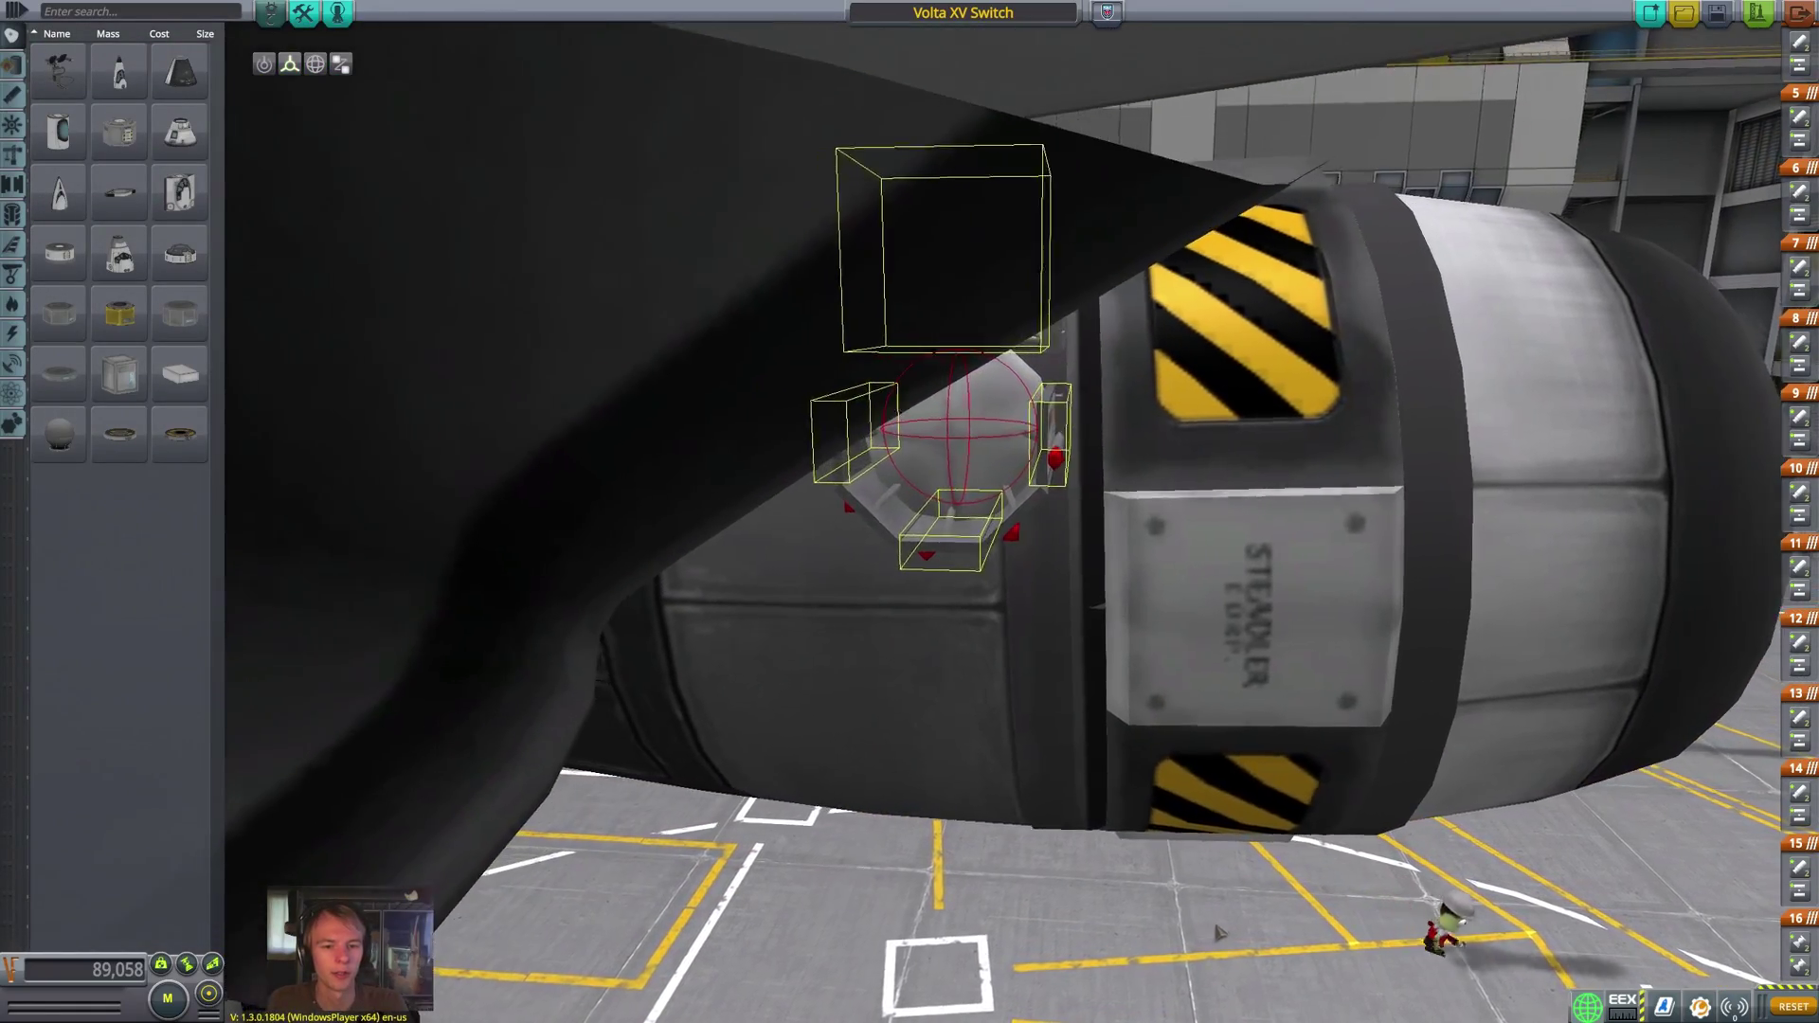
pyautogui.scroll(5, 1229, 916)
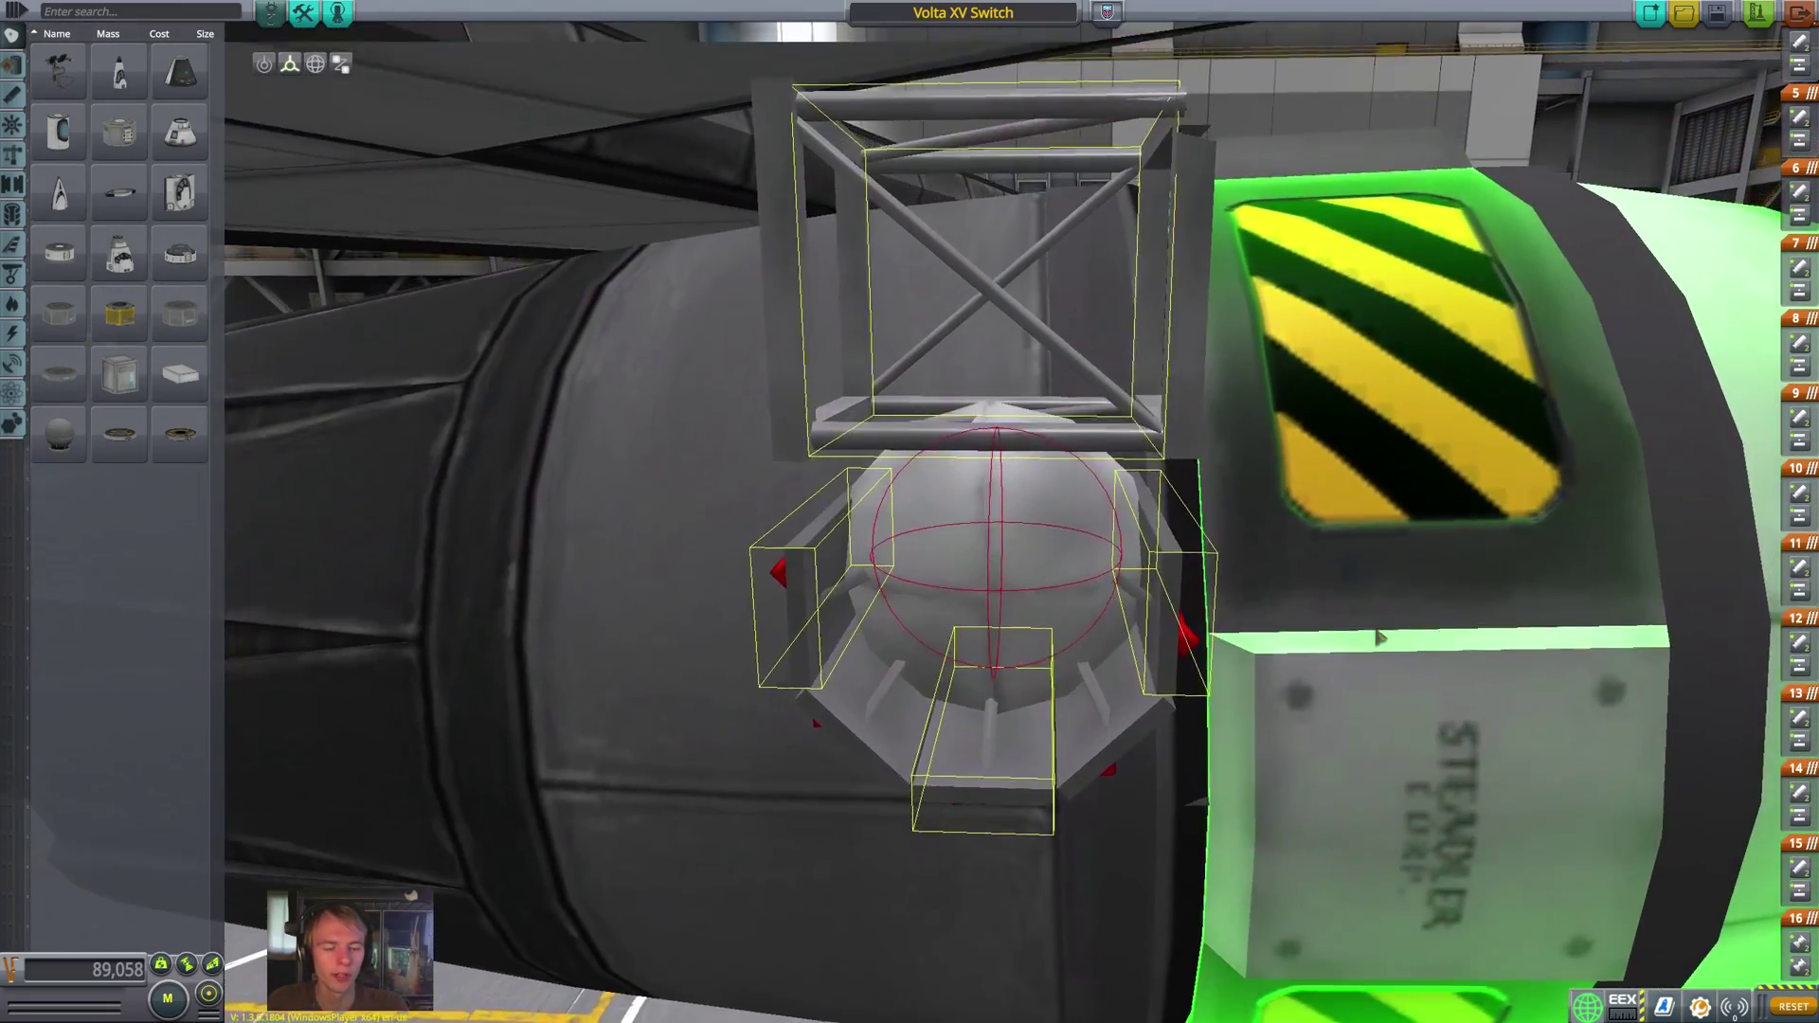
pyautogui.moveTo(1385, 638)
pyautogui.mouseDown()
pyautogui.moveTo(1428, 652)
pyautogui.moveTo(1411, 652)
pyautogui.mouseUp()
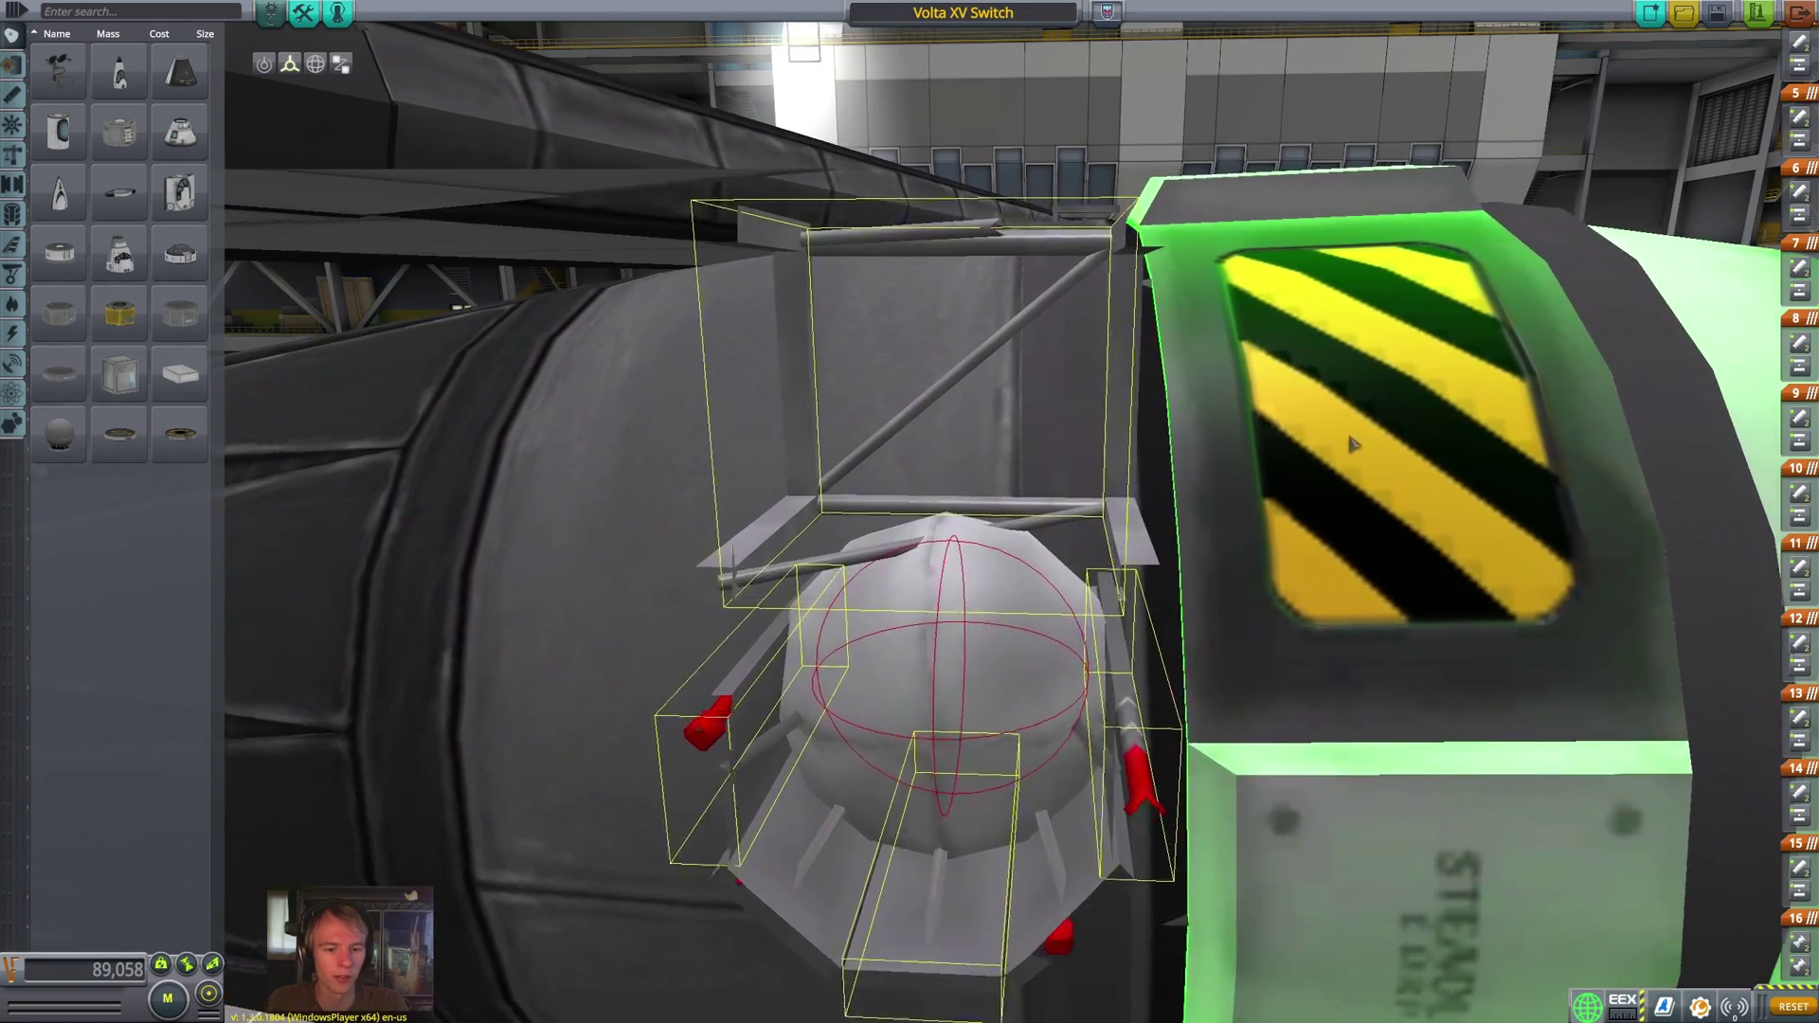
# - Examine the strut's collider box against the engine shell, looking inside the hull and back out to the whole pivot
pyautogui.scroll(3, 1346, 430)
pyautogui.scroll(3, 1344, 432)
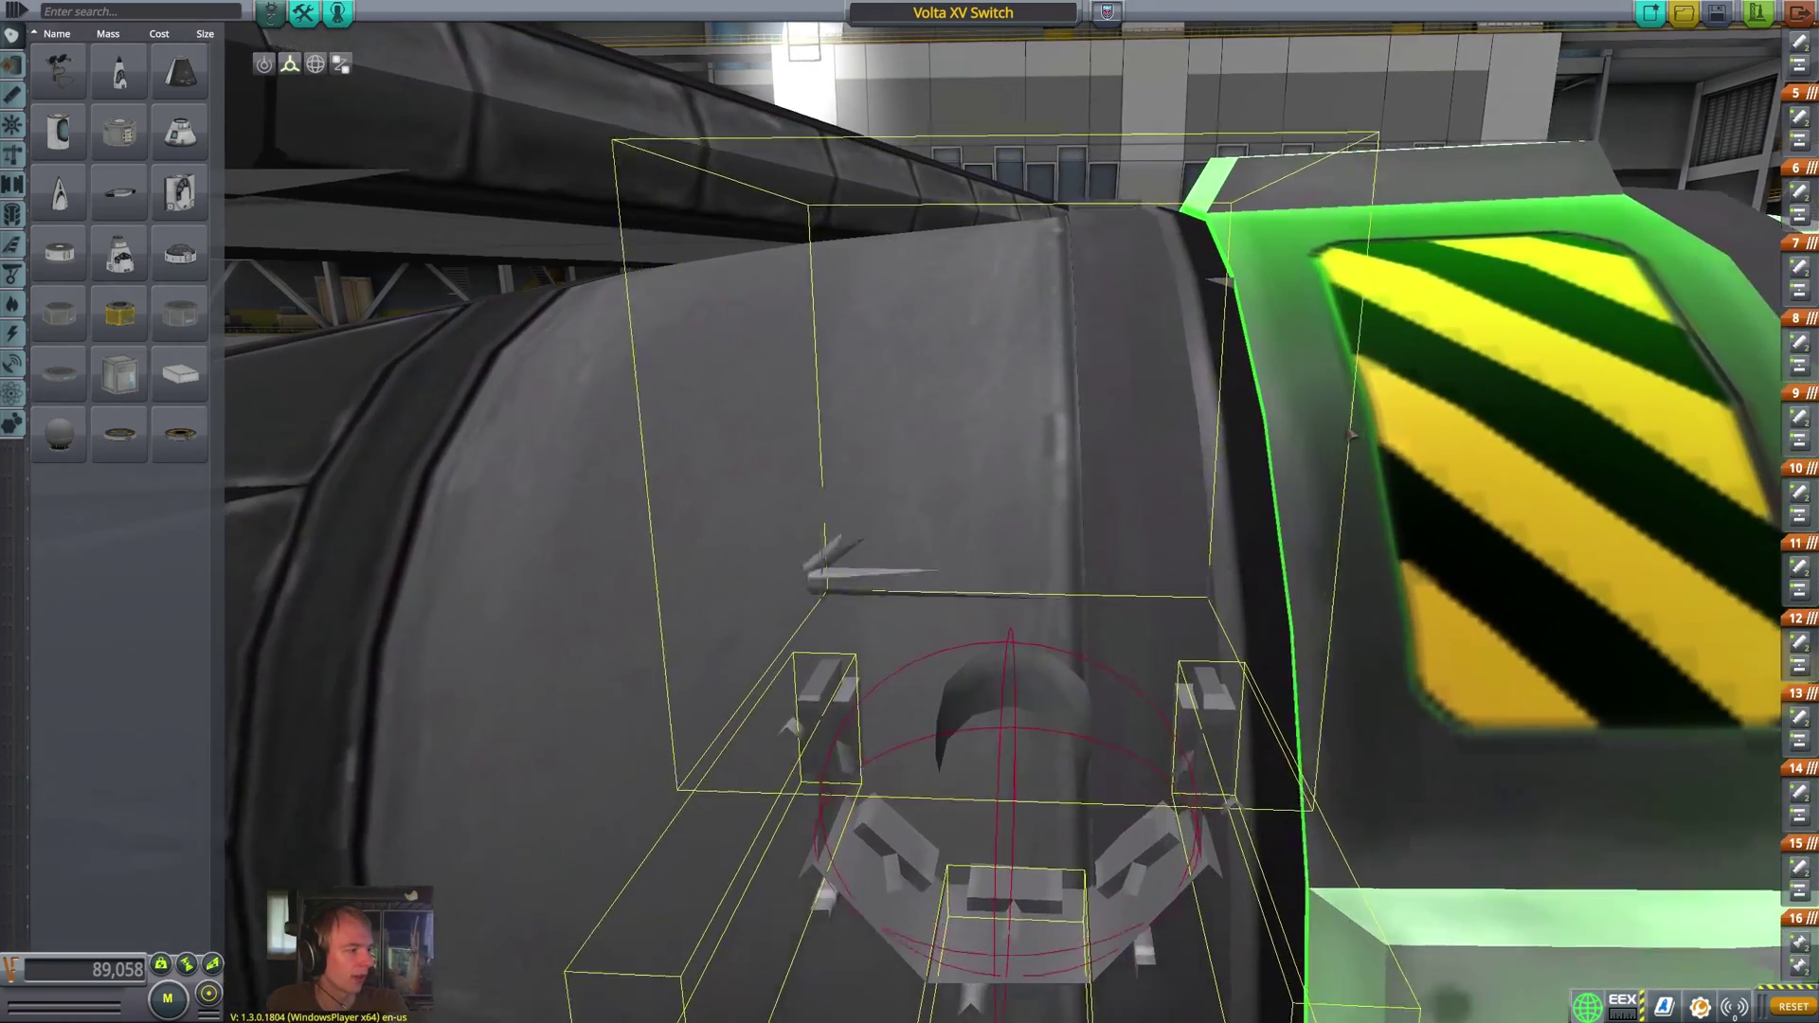
pyautogui.scroll(-3, 1350, 434)
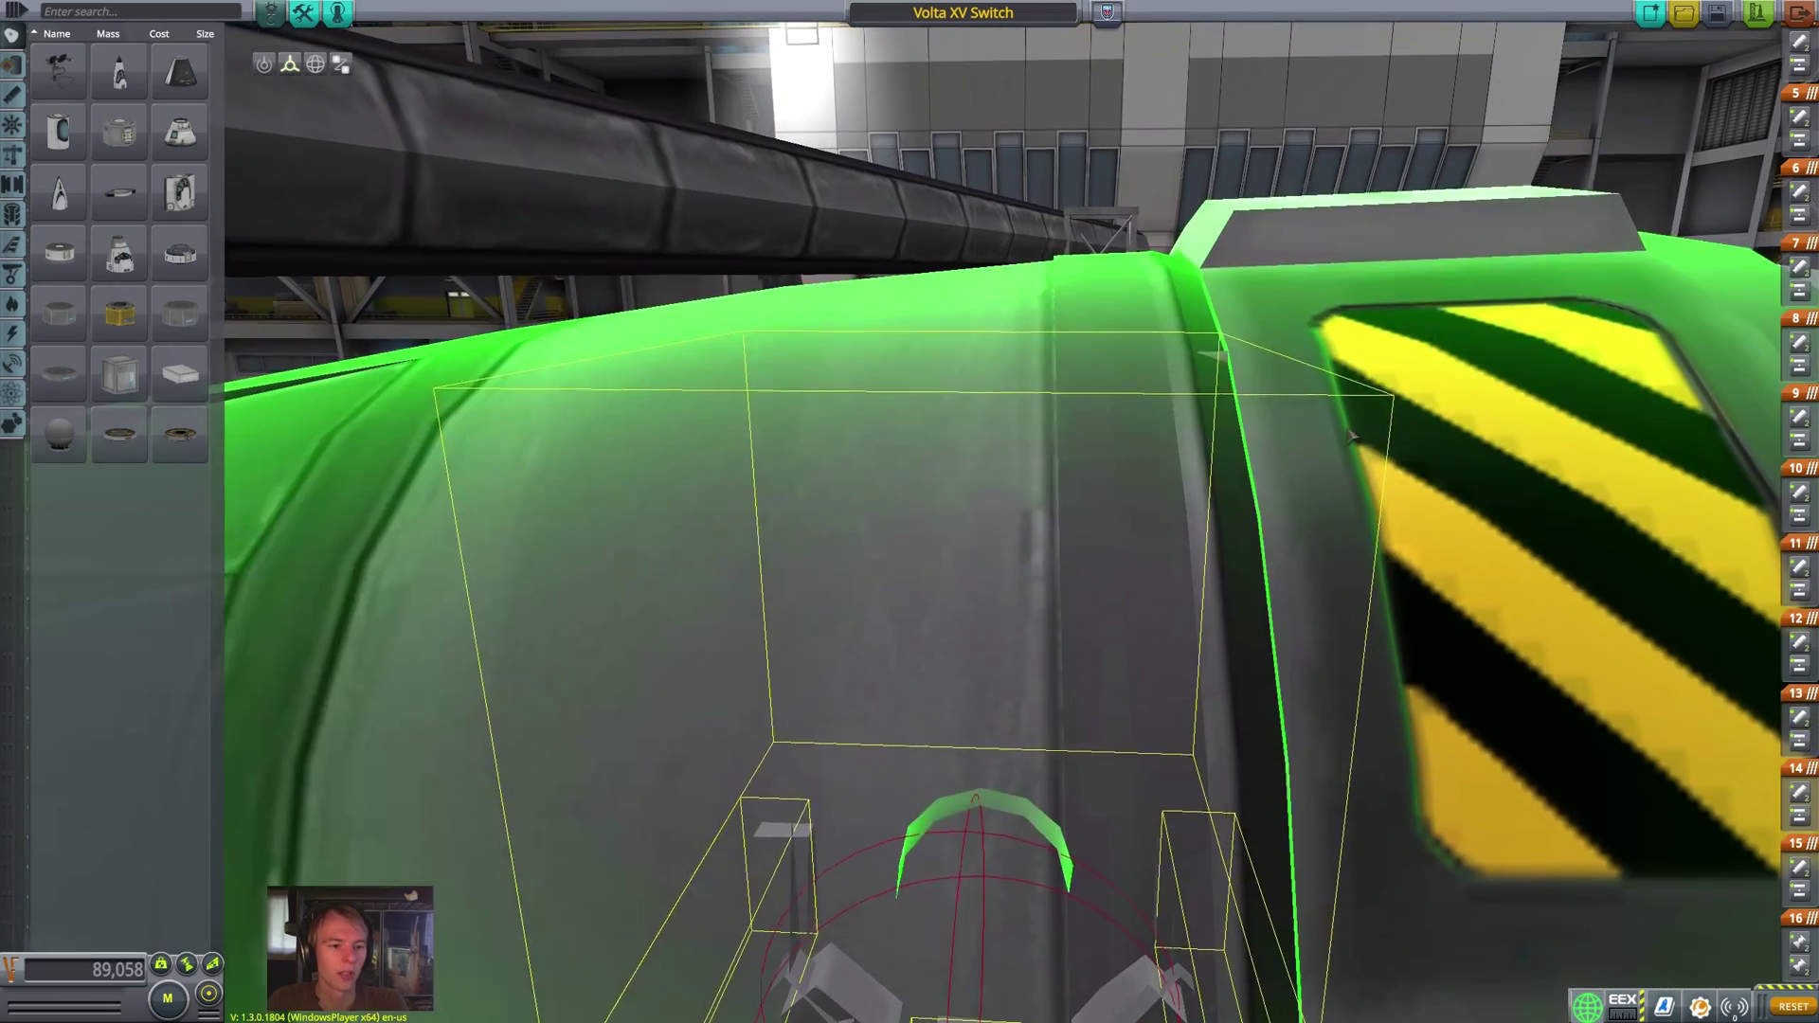
pyautogui.scroll(-3, 1353, 432)
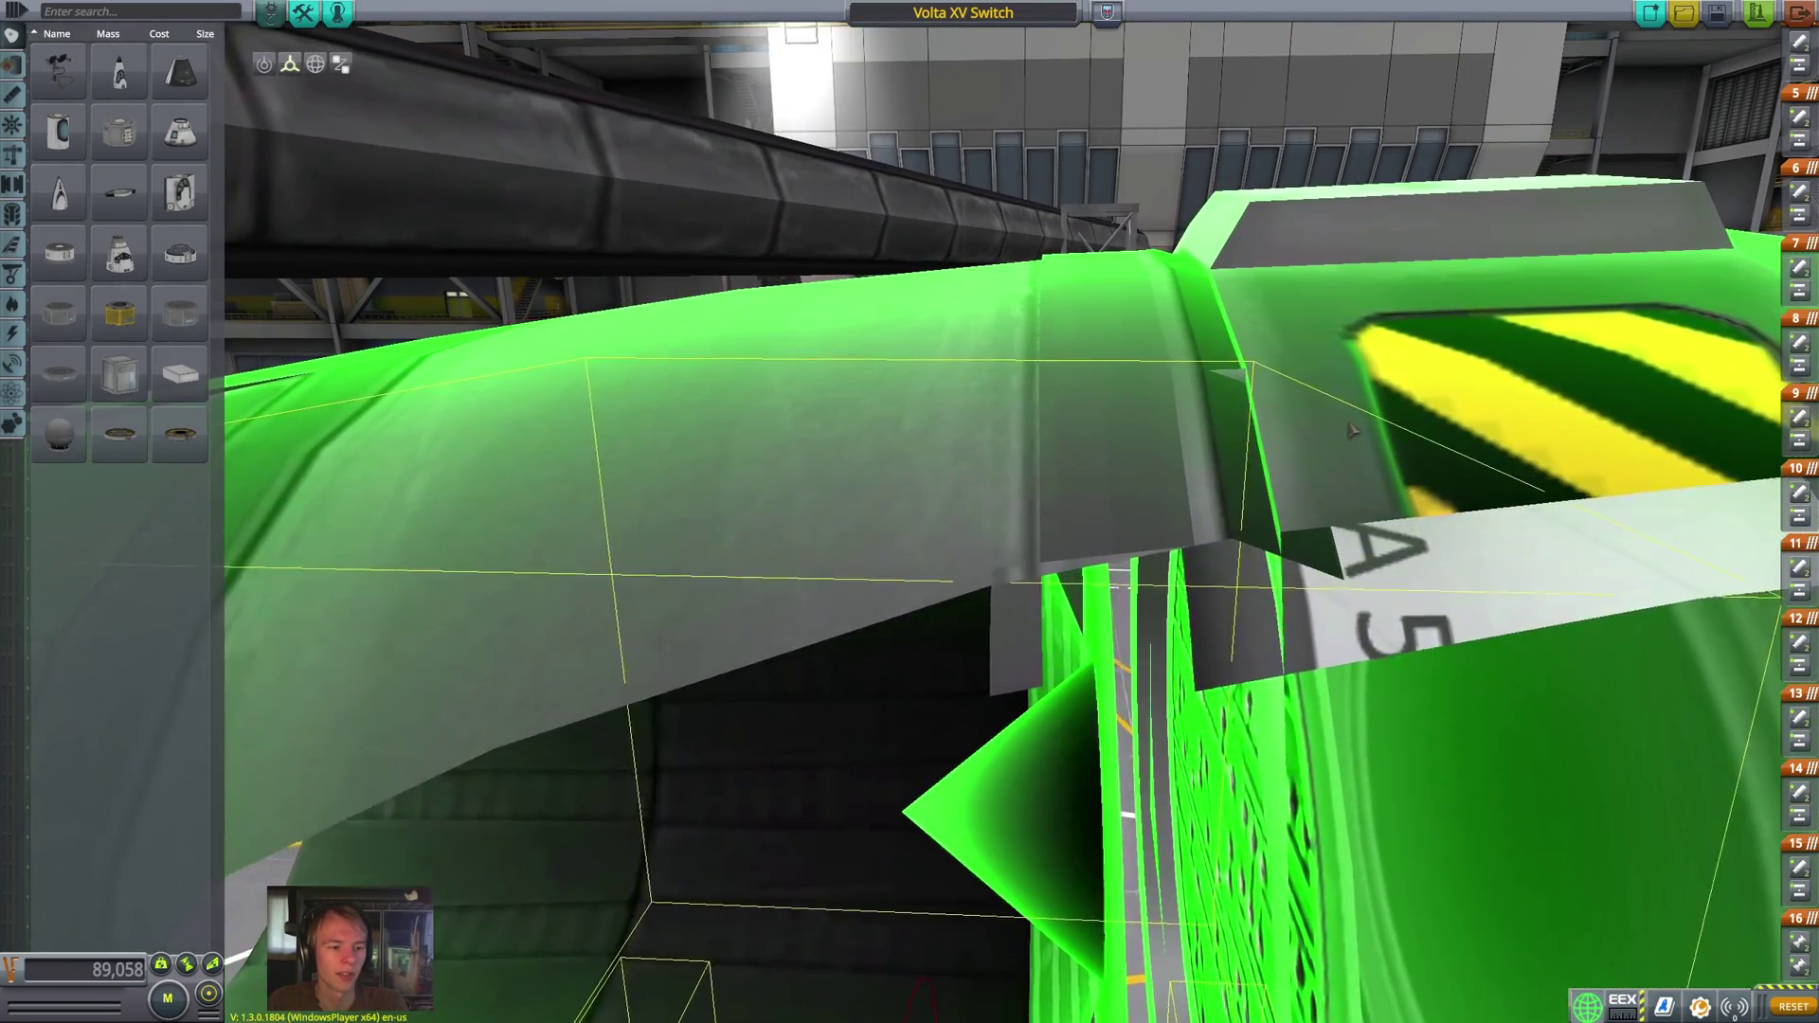
pyautogui.scroll(-2, 1353, 428)
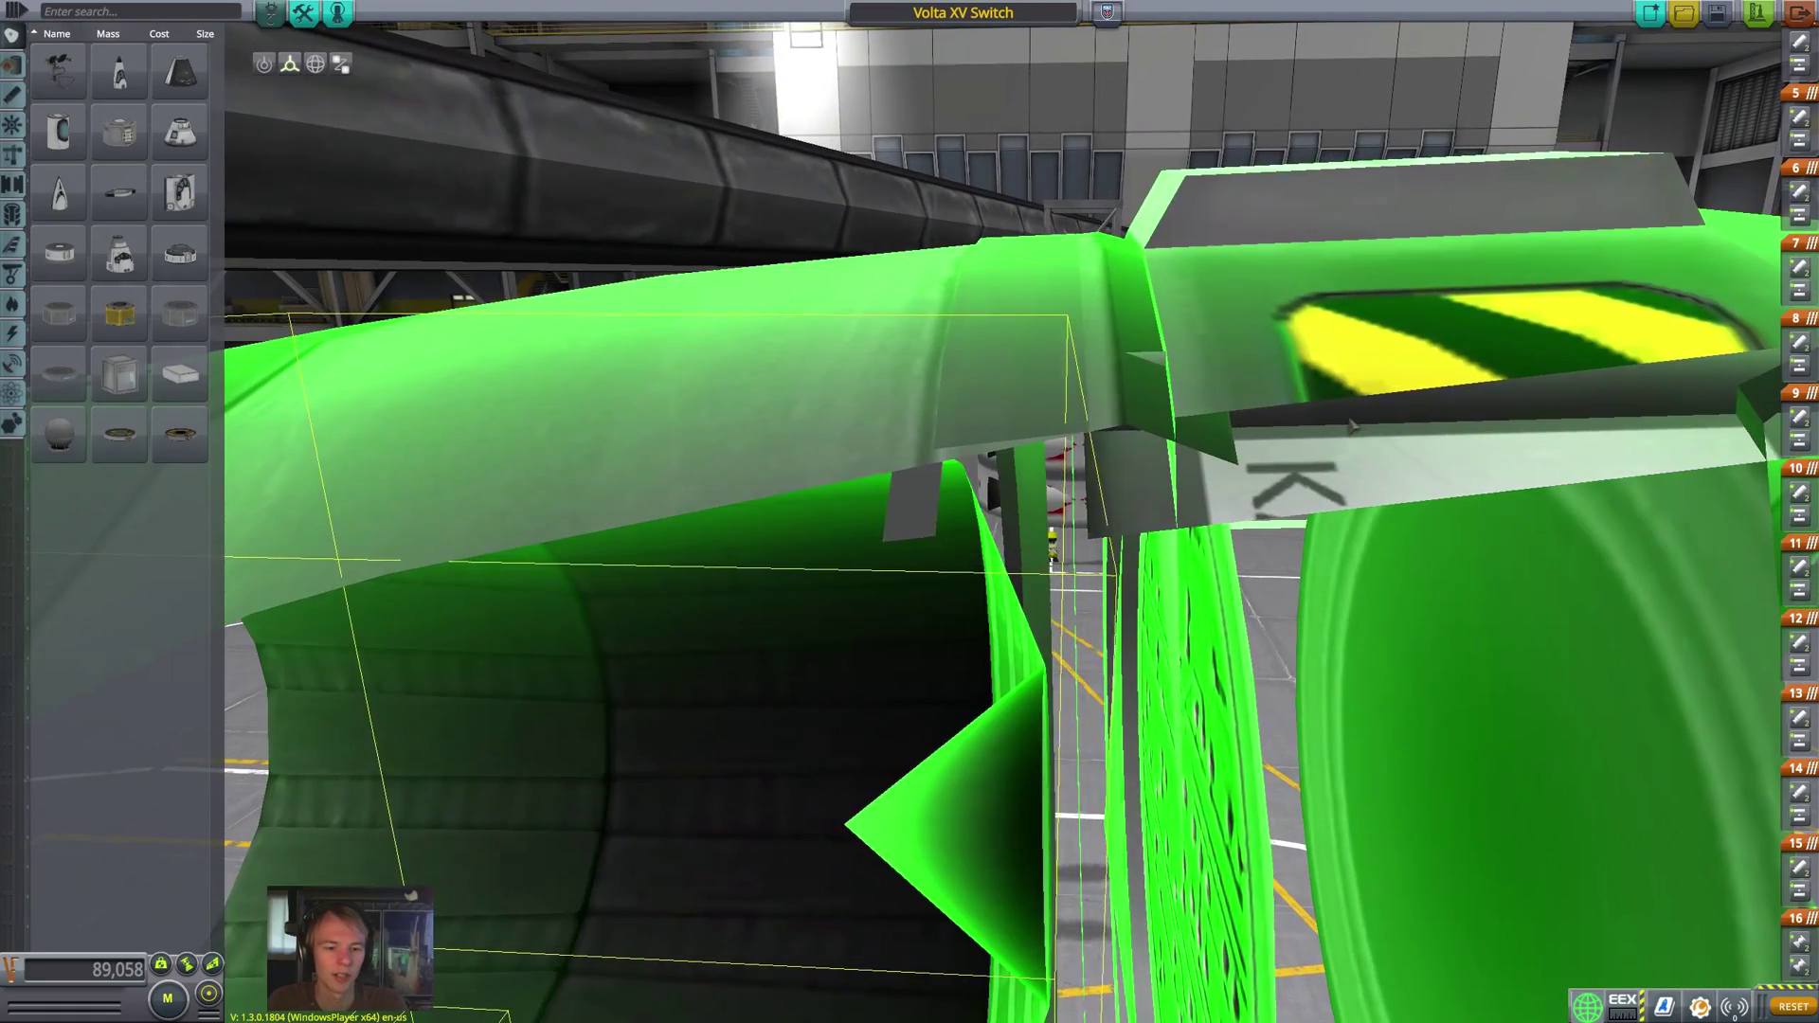
pyautogui.scroll(-4, 1352, 429)
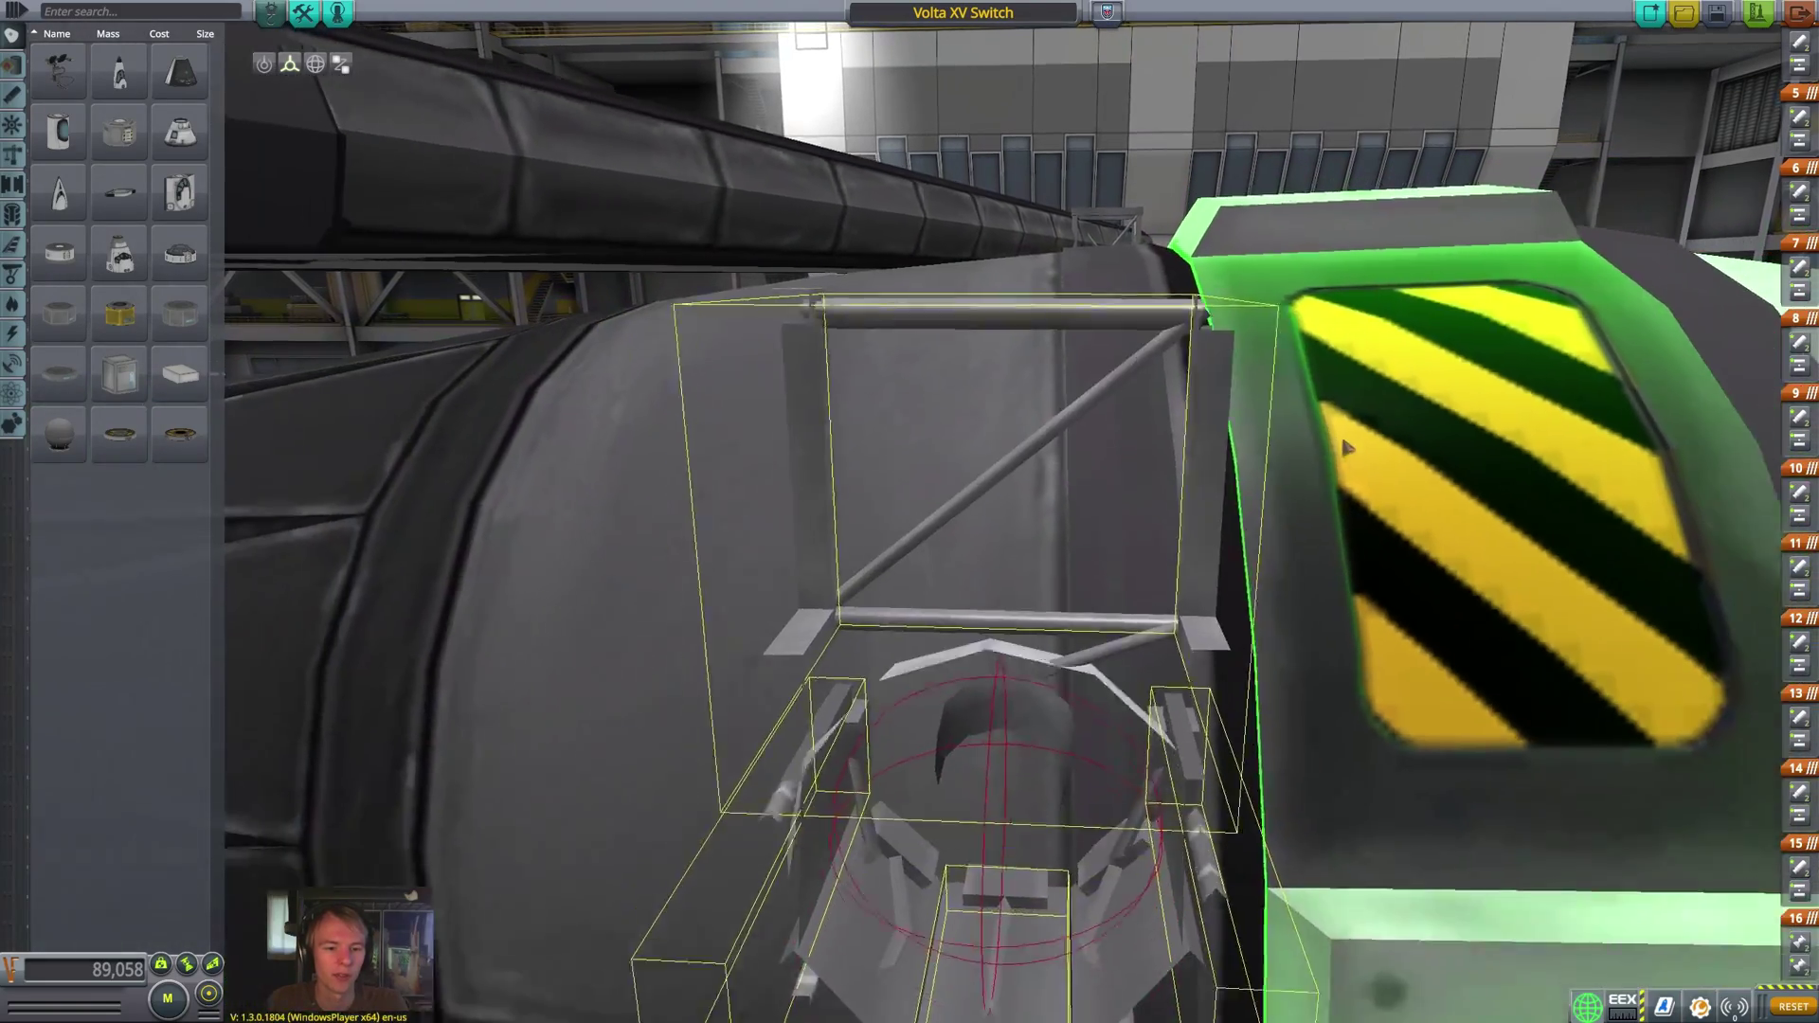
pyautogui.scroll(5, 1352, 463)
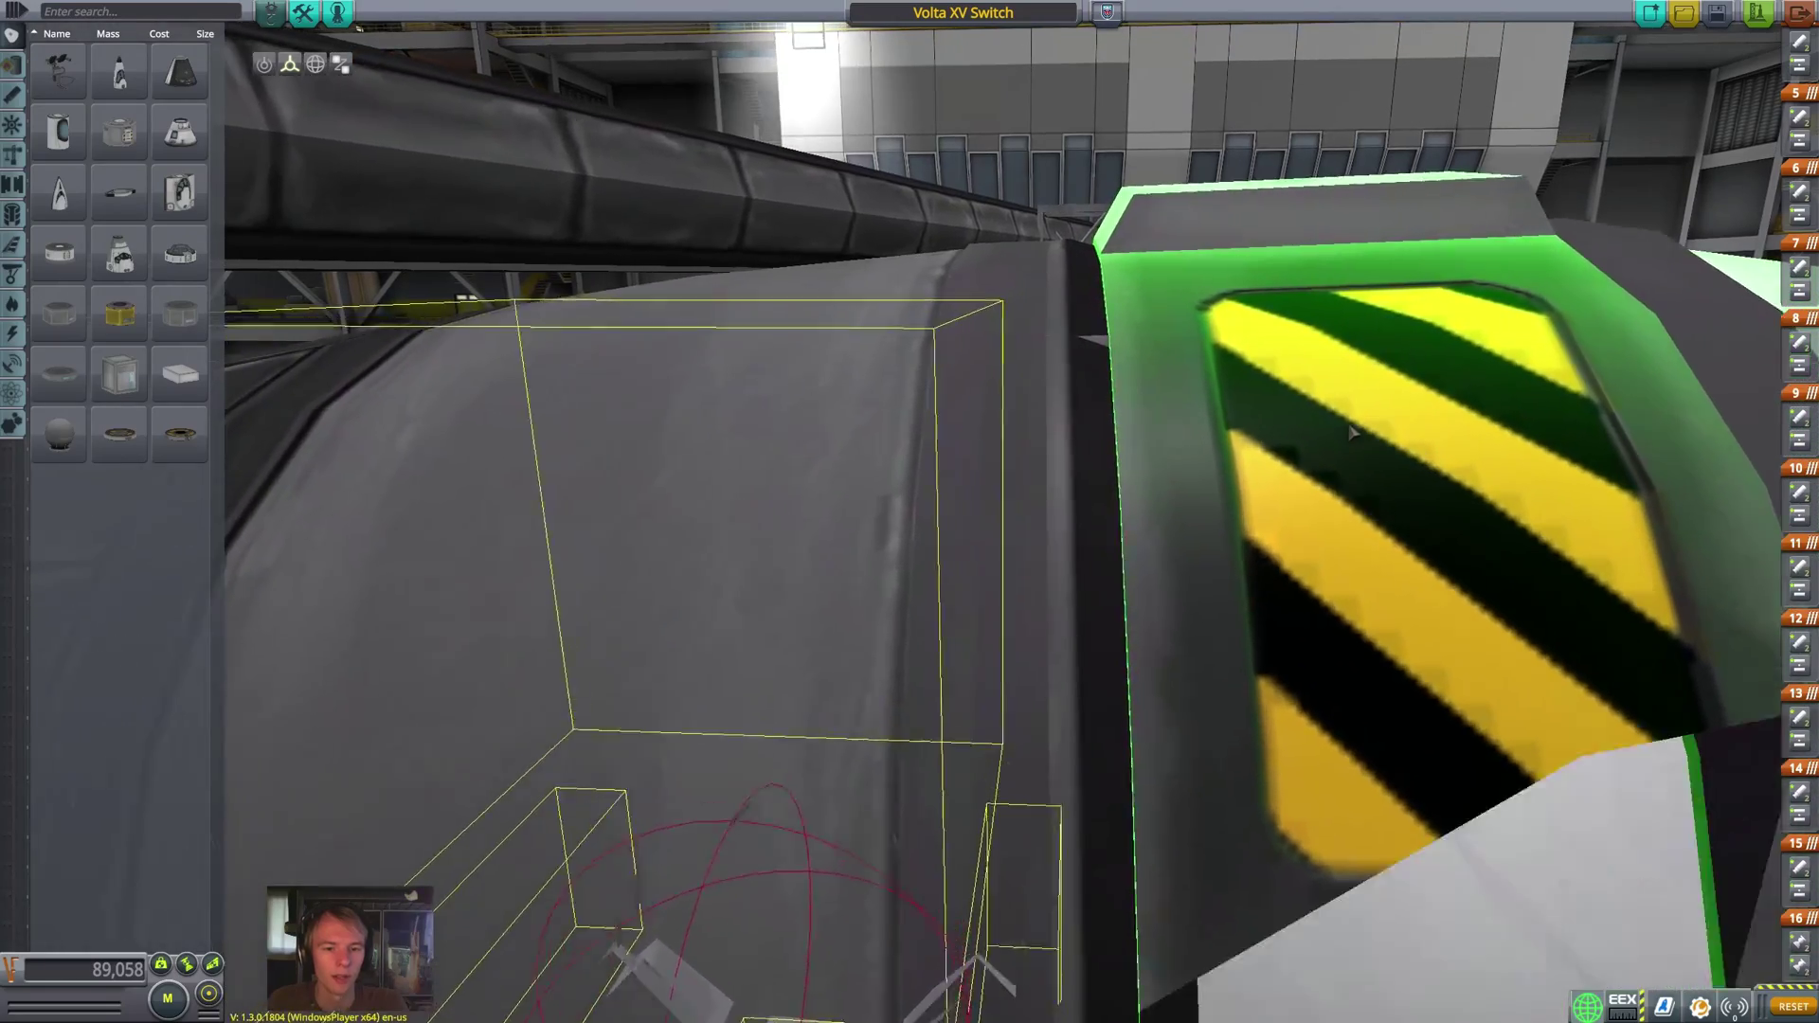
pyautogui.scroll(-3, 1352, 431)
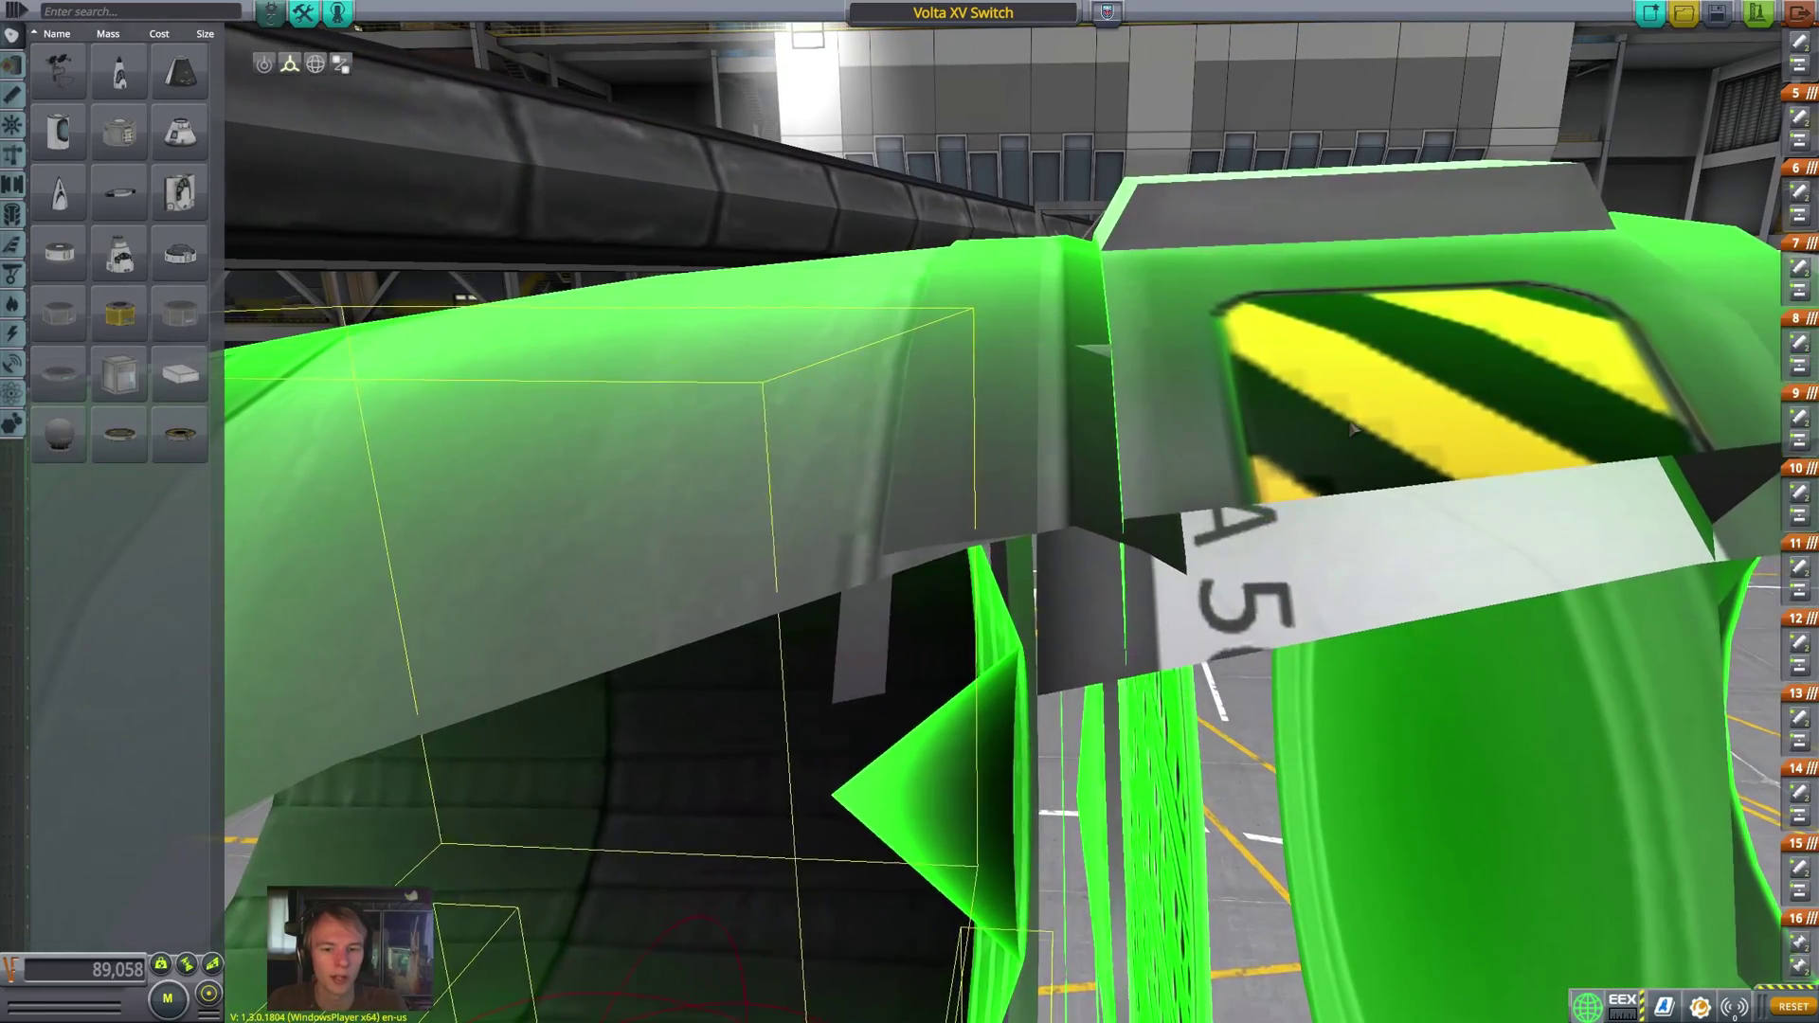
pyautogui.scroll(3, 1352, 428)
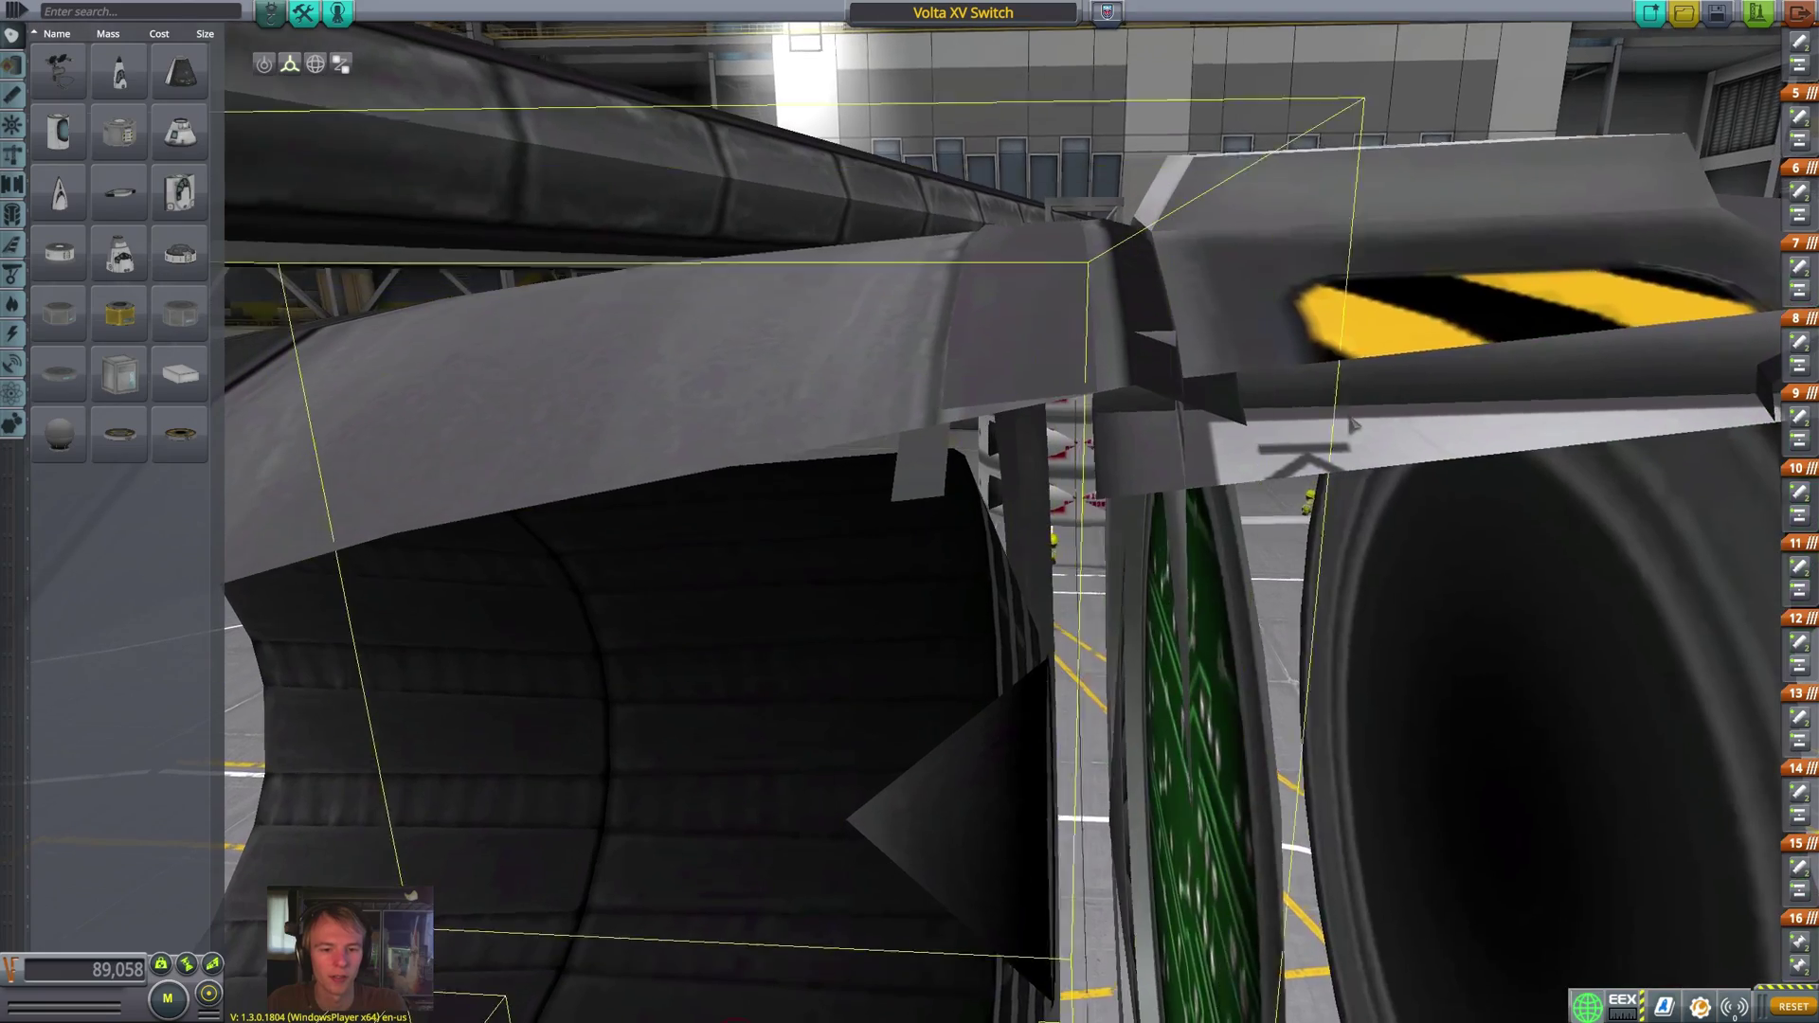
pyautogui.scroll(-5, 1352, 428)
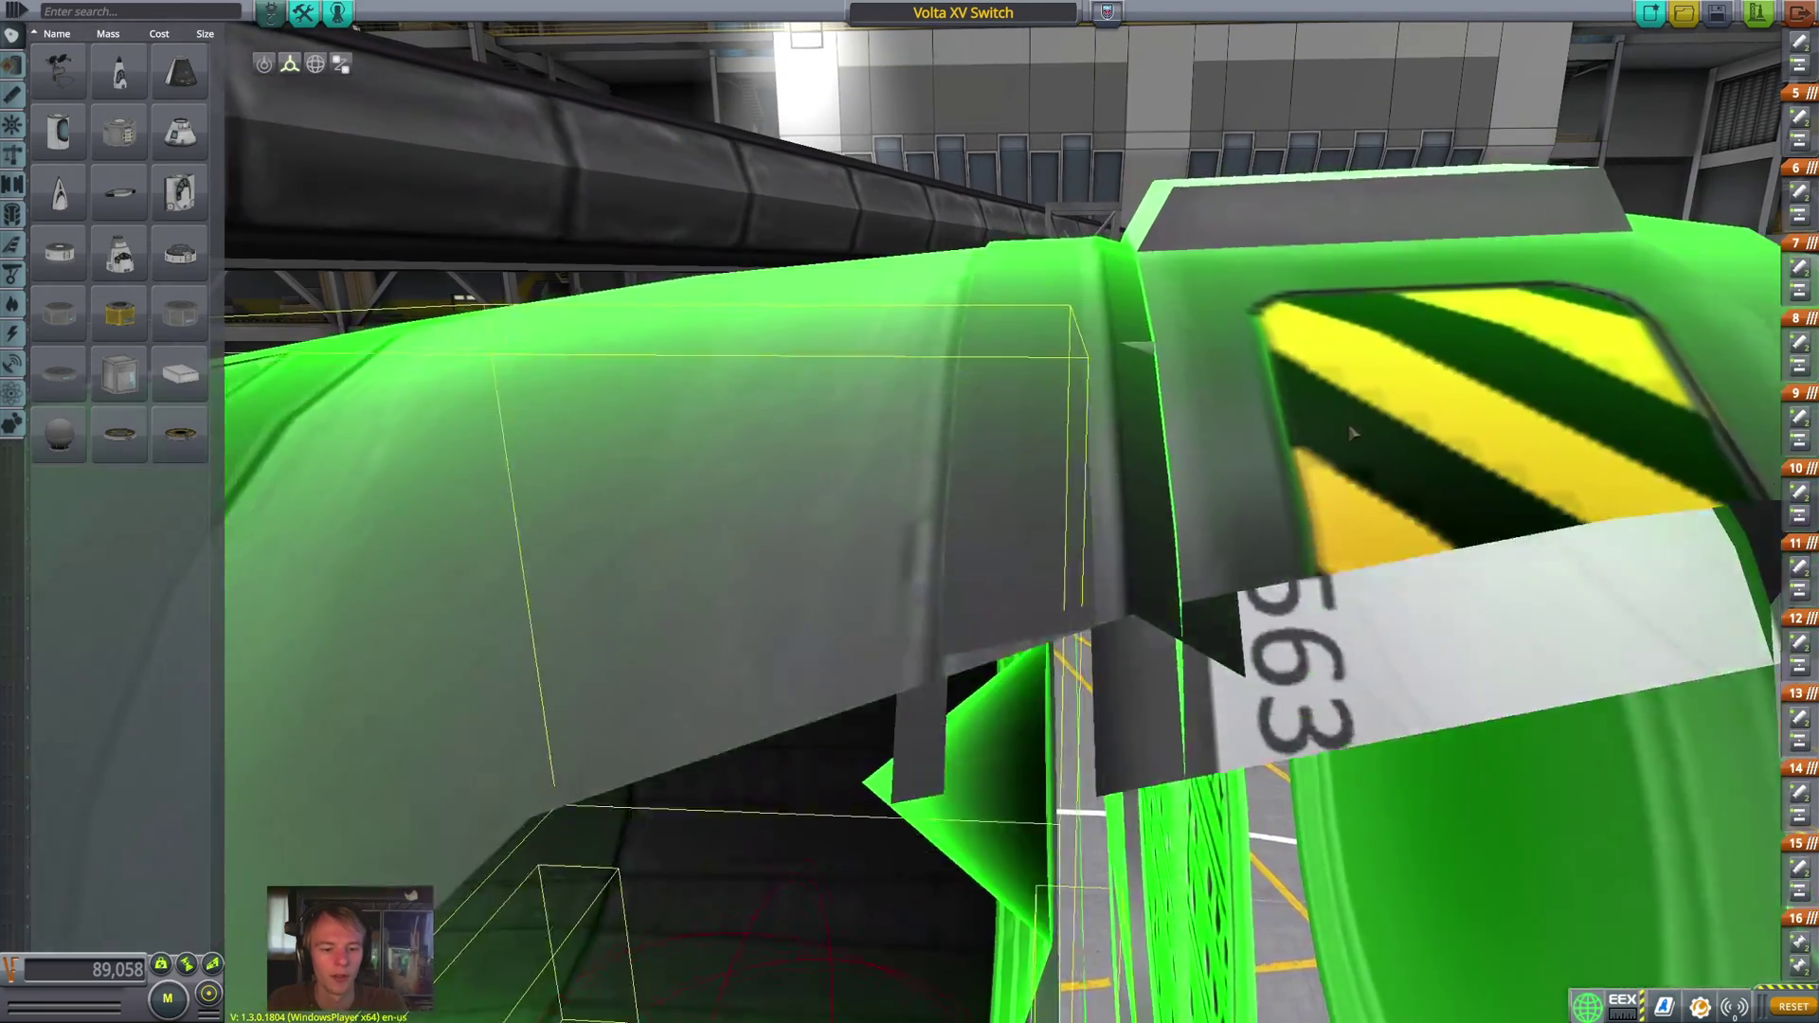
pyautogui.scroll(-5, 1293, 476)
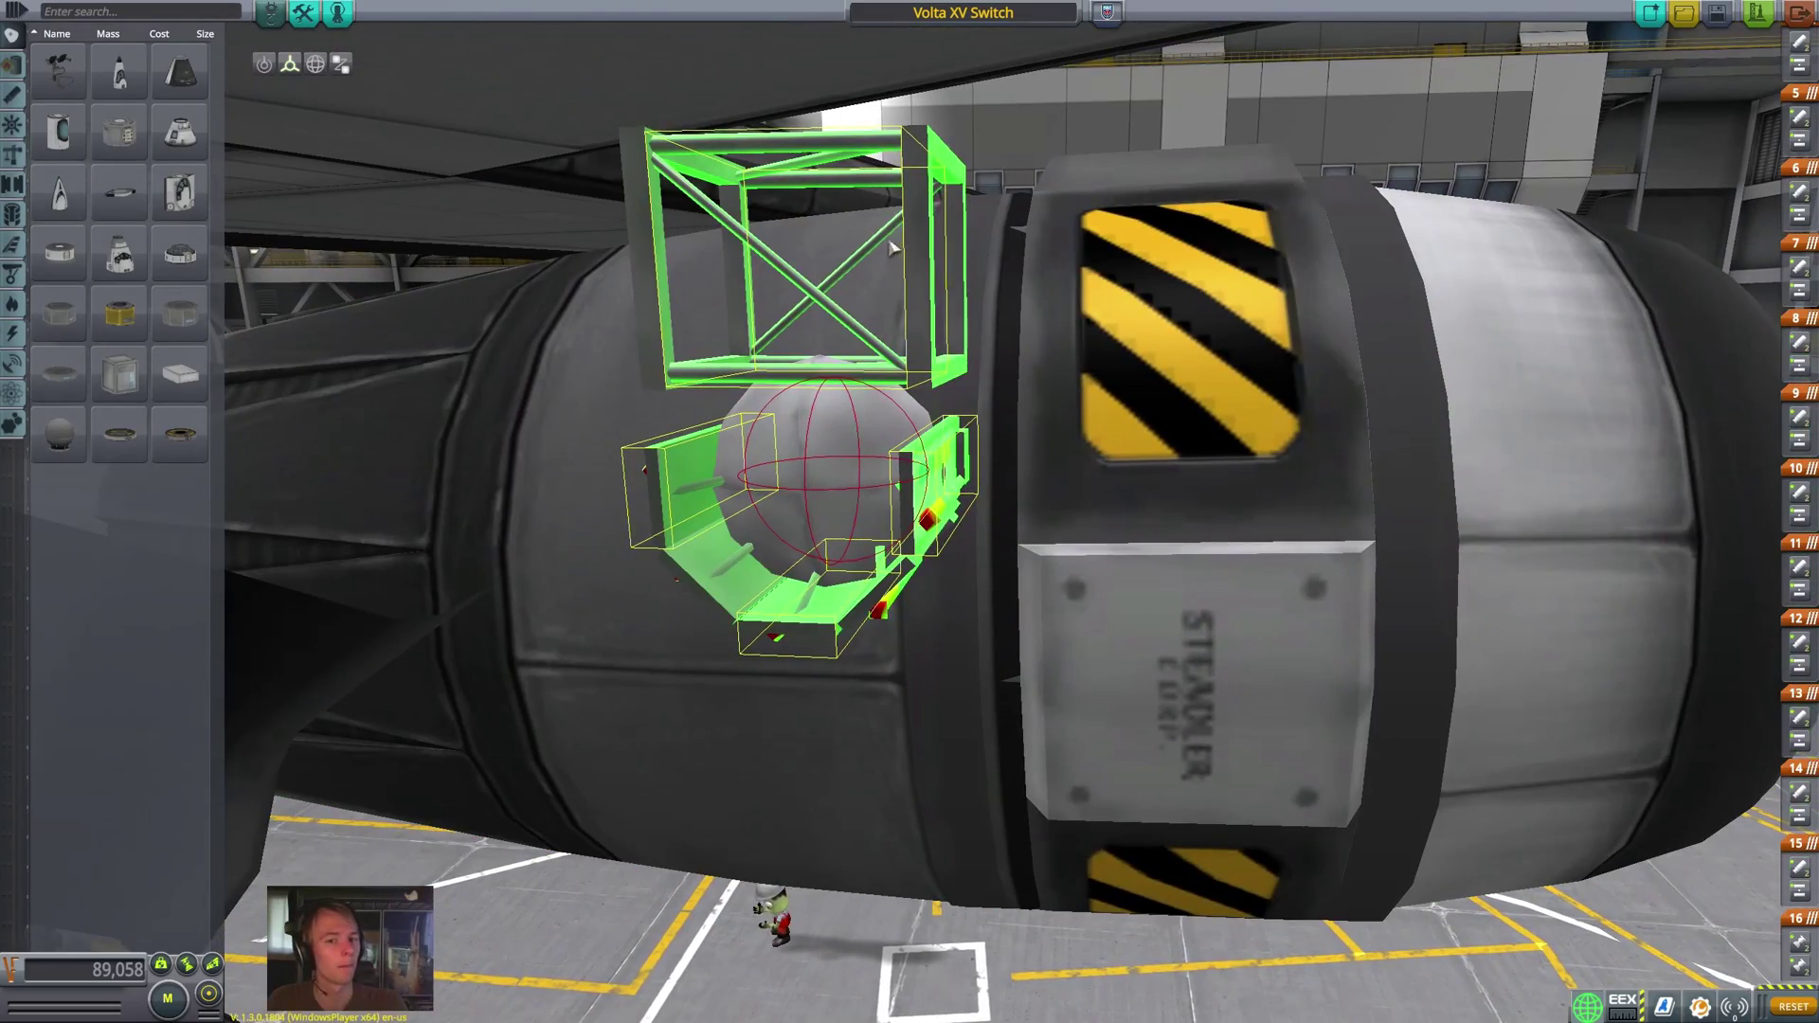
# - Compare the pivot's colliders with the docking port joint beneath the fuselage, and view the wing with all its engines
pyautogui.moveTo(1068, 182); pyautogui.dragTo(670, 629)
pyautogui.rightClick(670, 629)
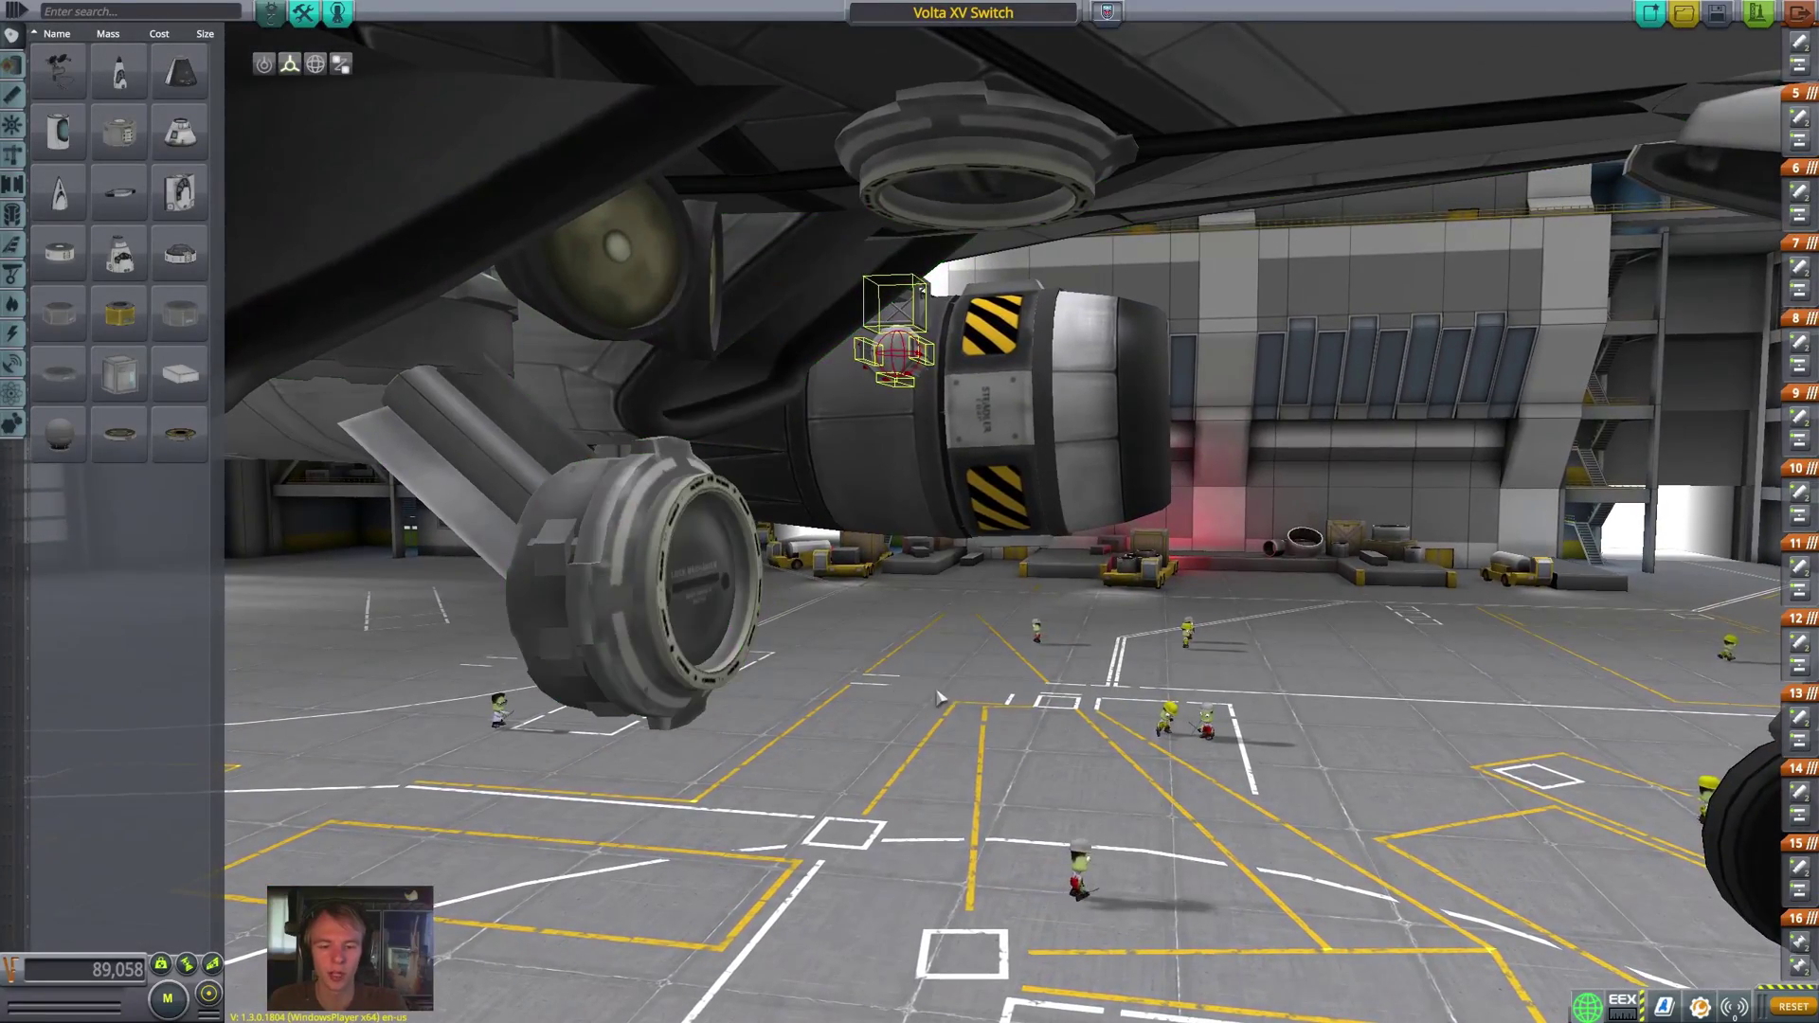
pyautogui.moveTo(938, 698); pyautogui.dragTo(1155, 535)
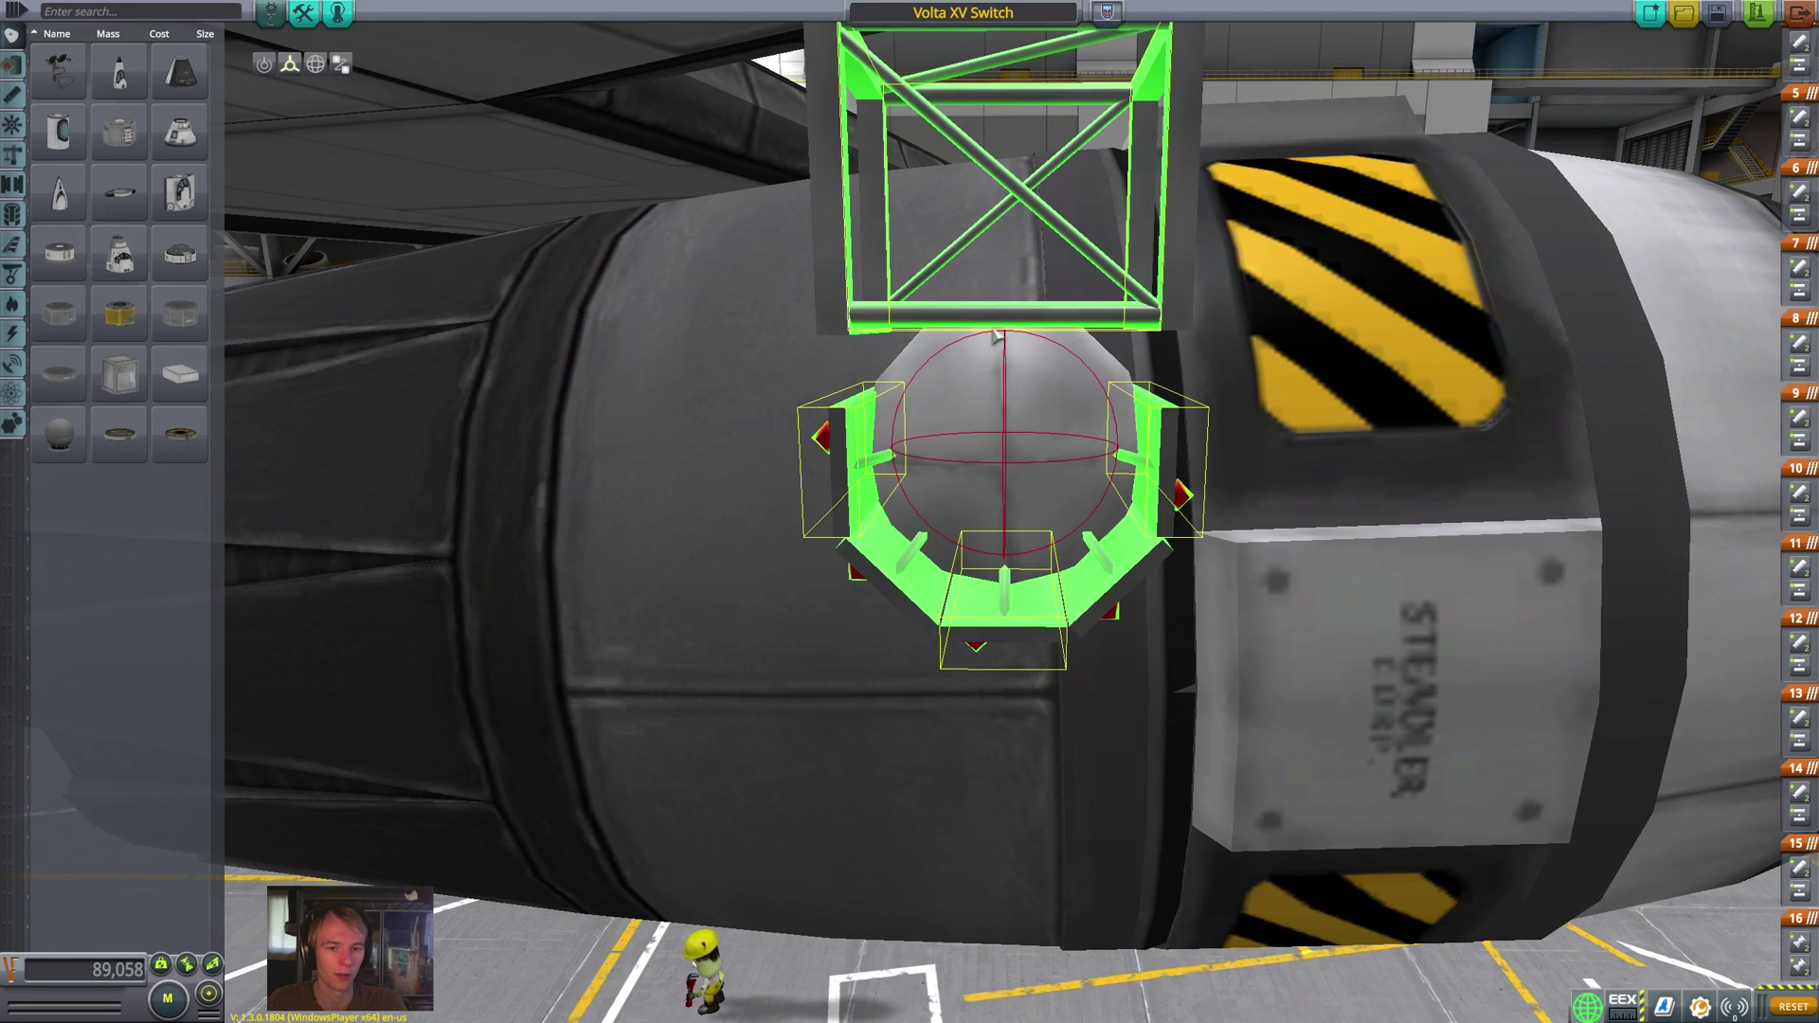
pyautogui.scroll(-5, 1029, 341)
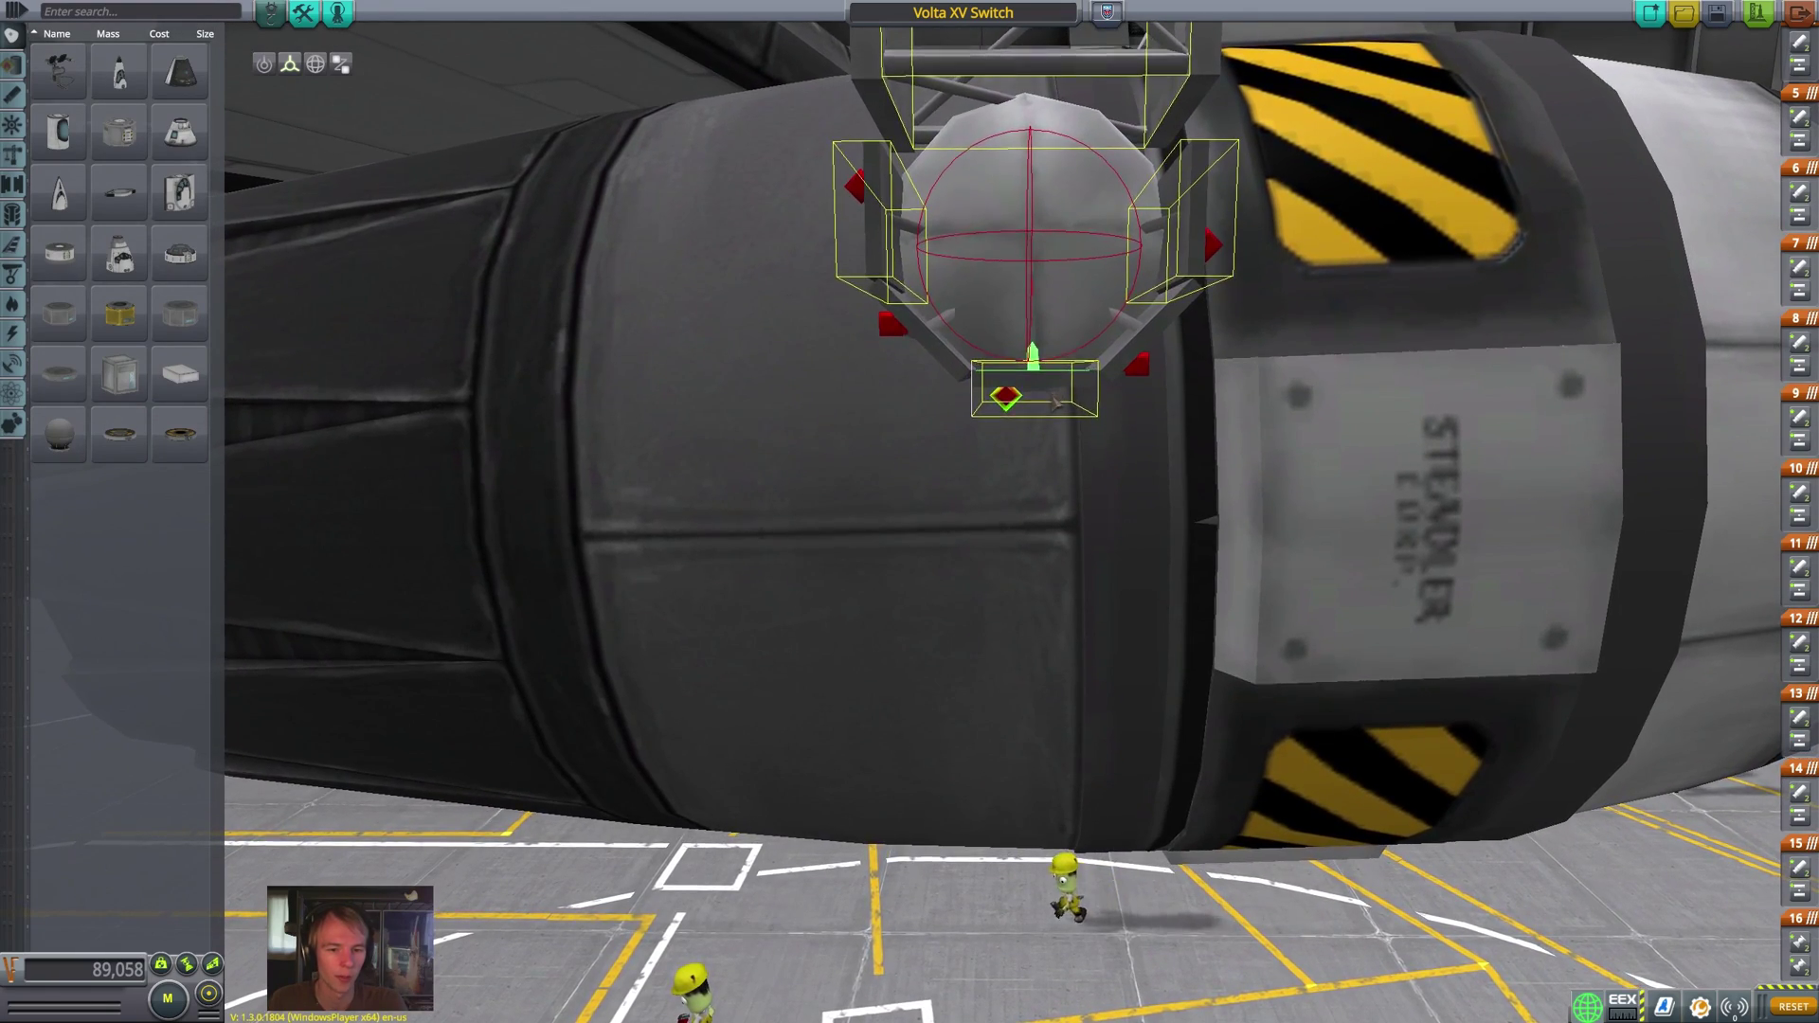
pyautogui.scroll(2, 1049, 370)
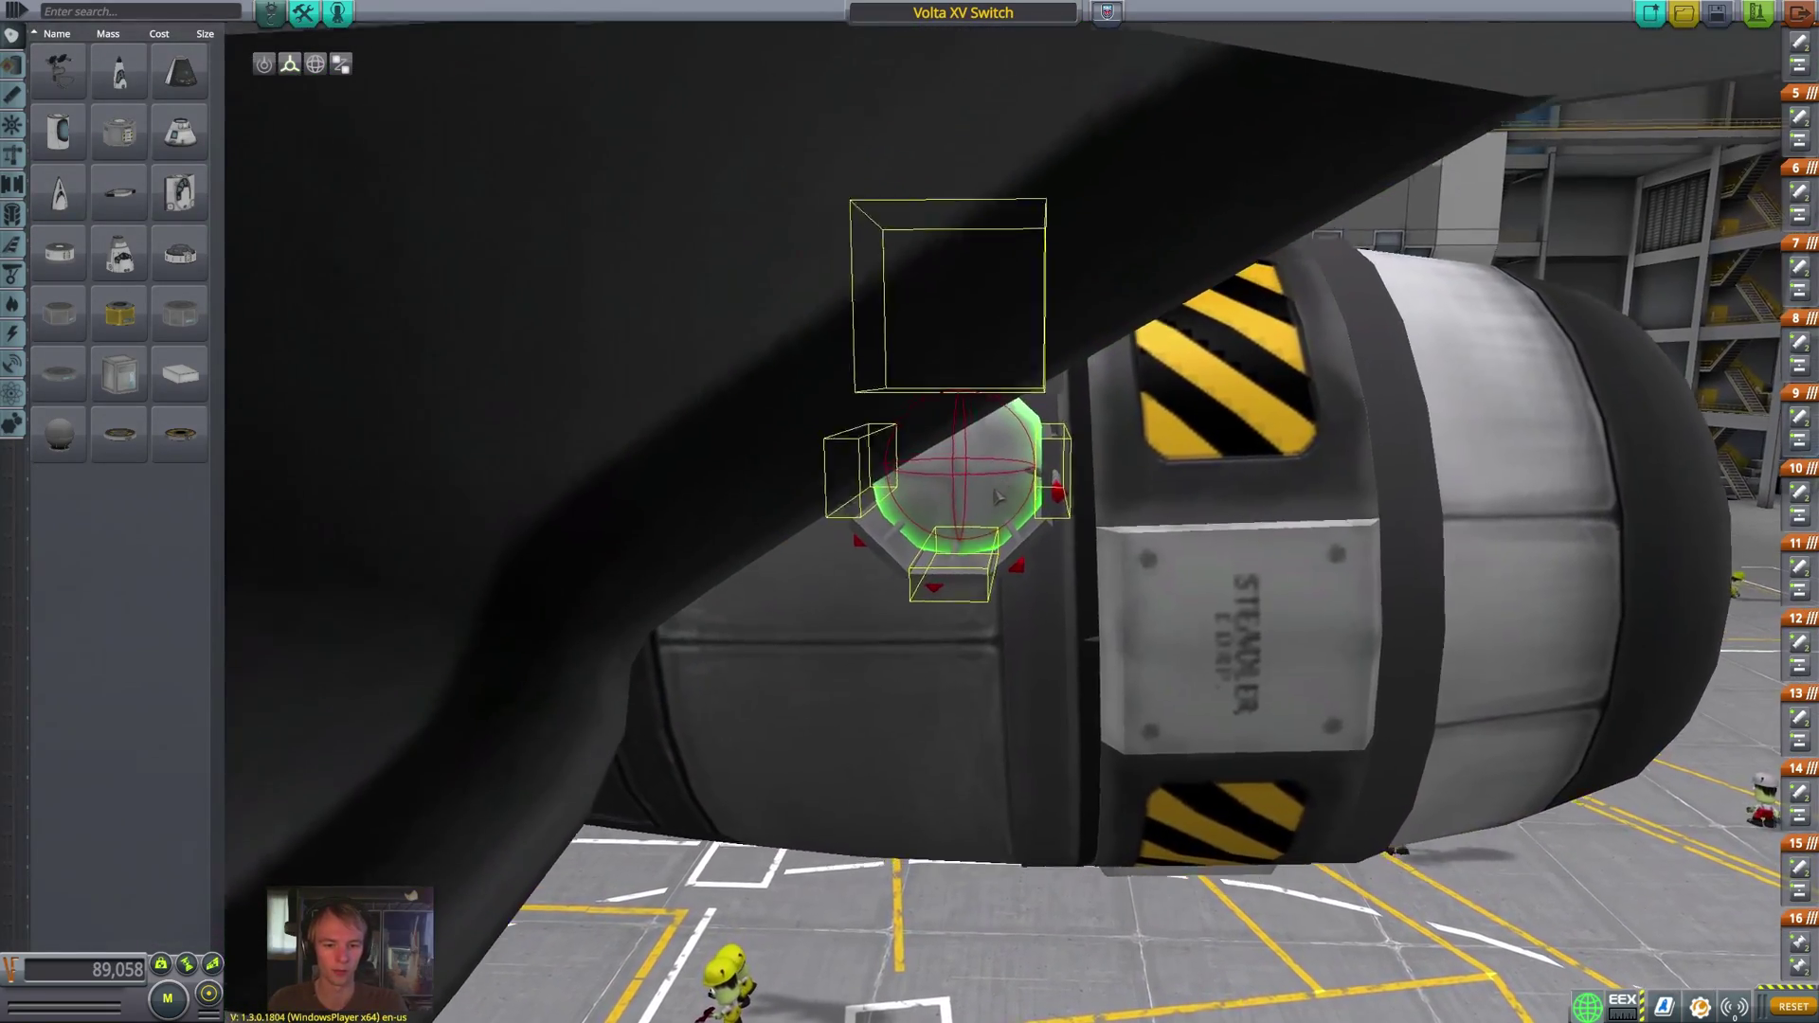
pyautogui.click(998, 494)
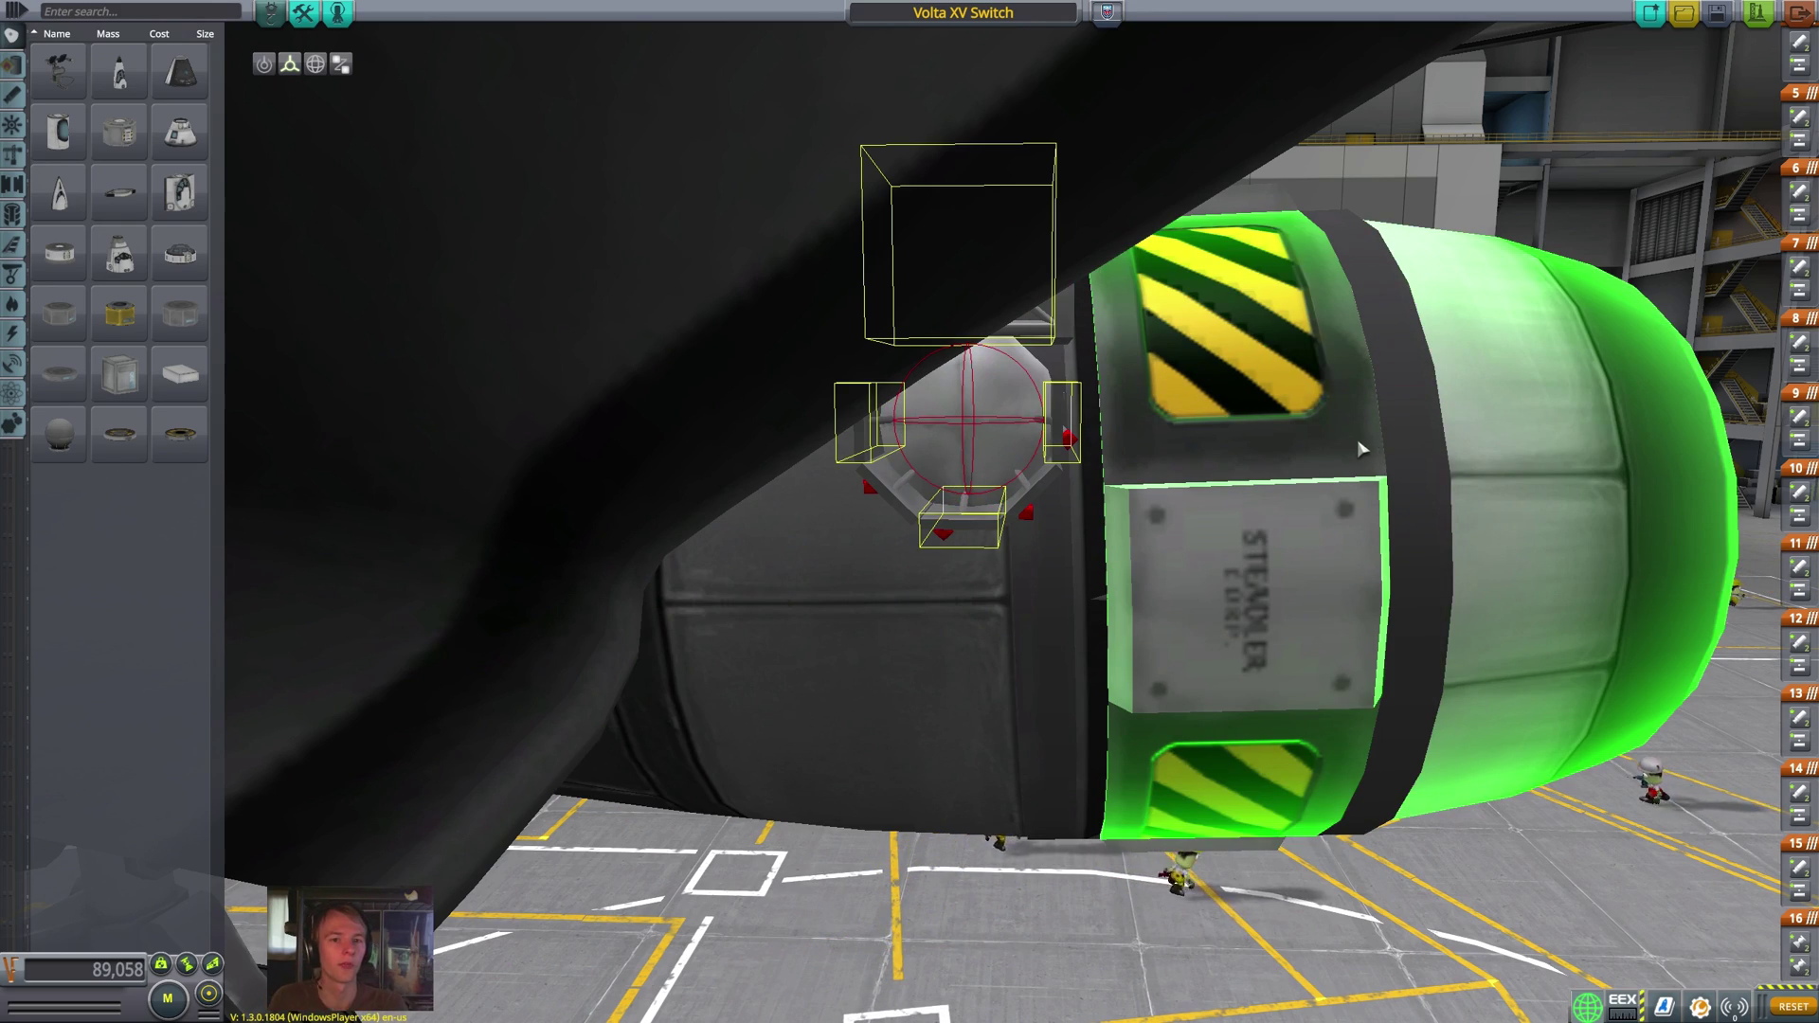
pyautogui.scroll(-6, 1360, 449)
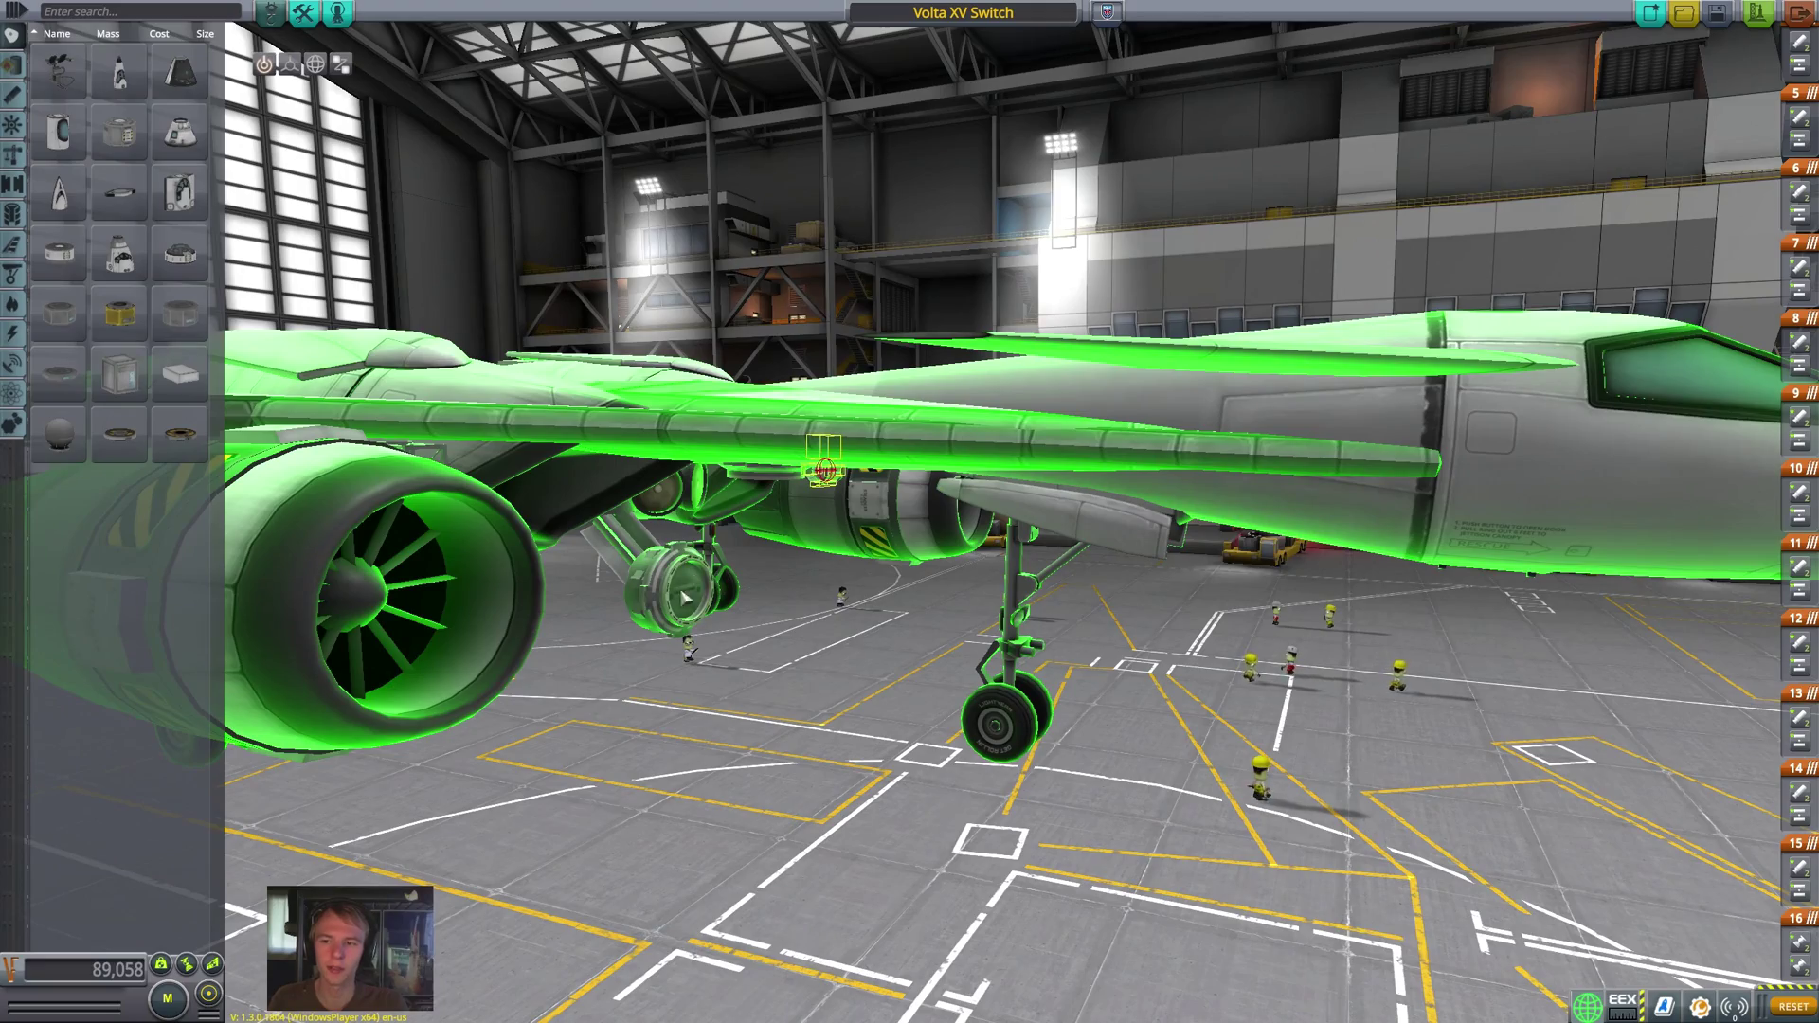
# - Delete the aircraft's body, leaving the detached pivot and under-wing engines, and view those parts from above
pyautogui.scroll(-5, 831, 679)
pyautogui.click(469, 301)
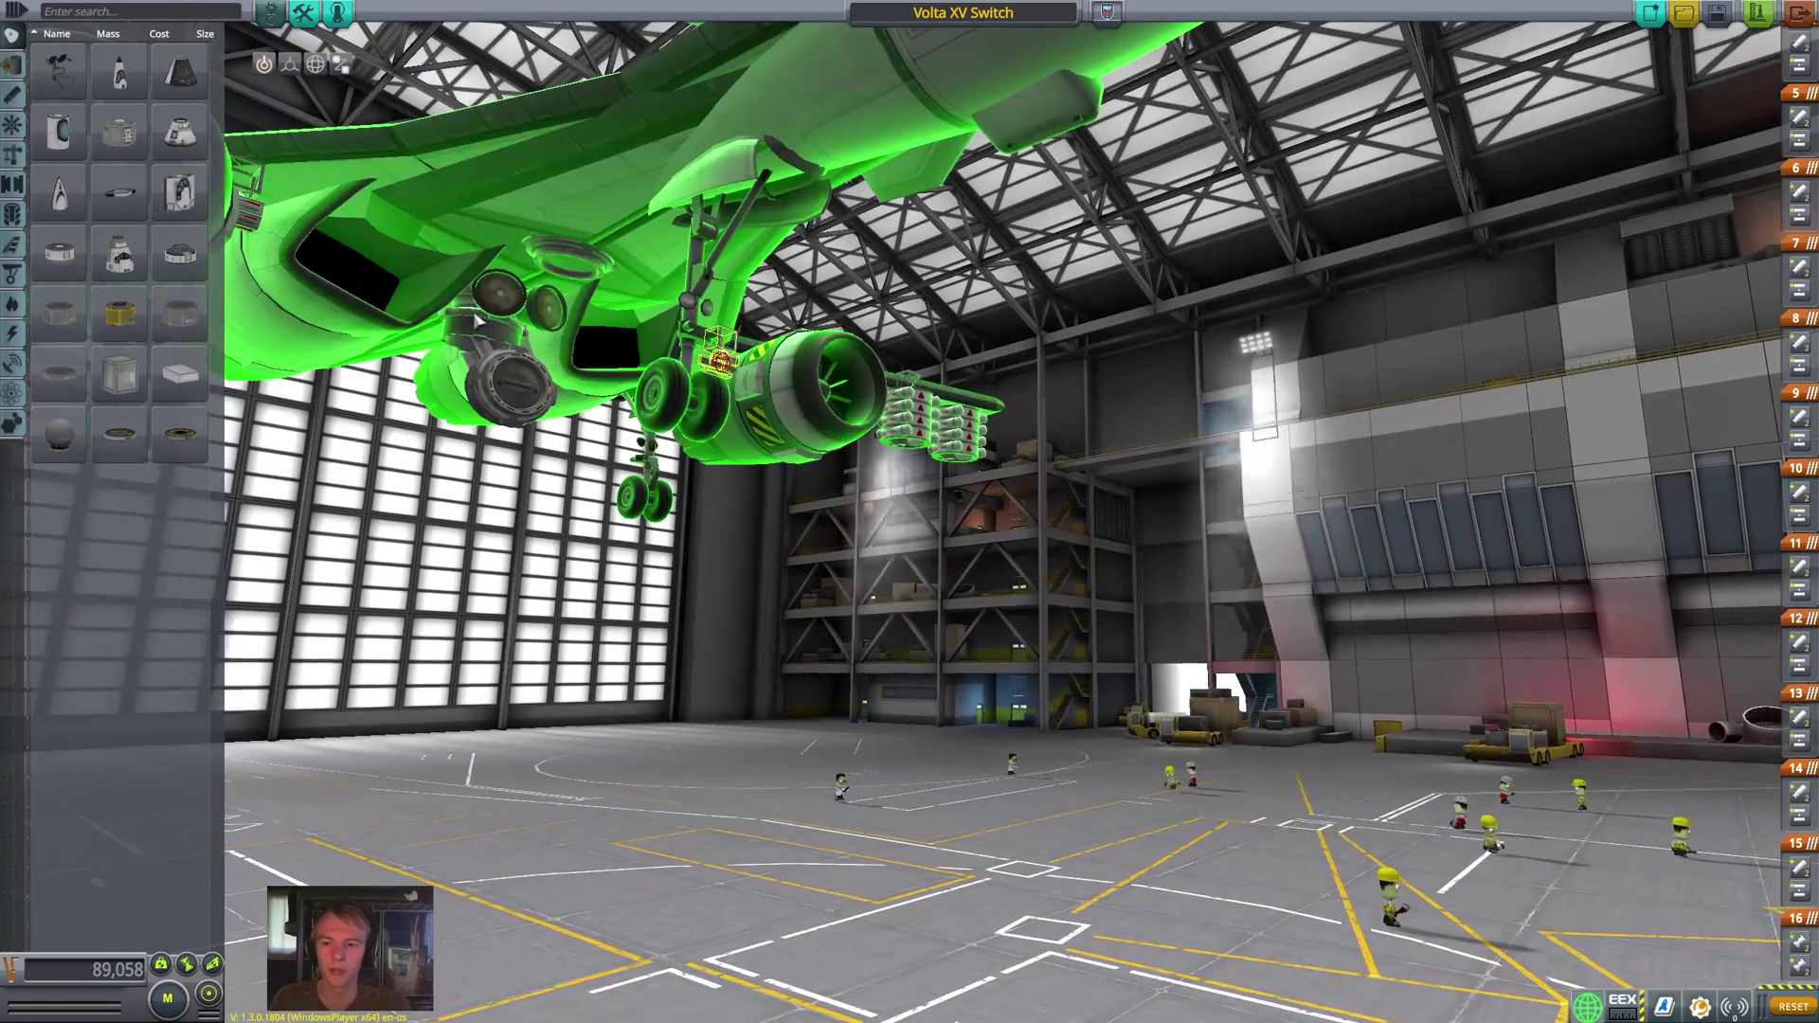
pyautogui.press('Delete')
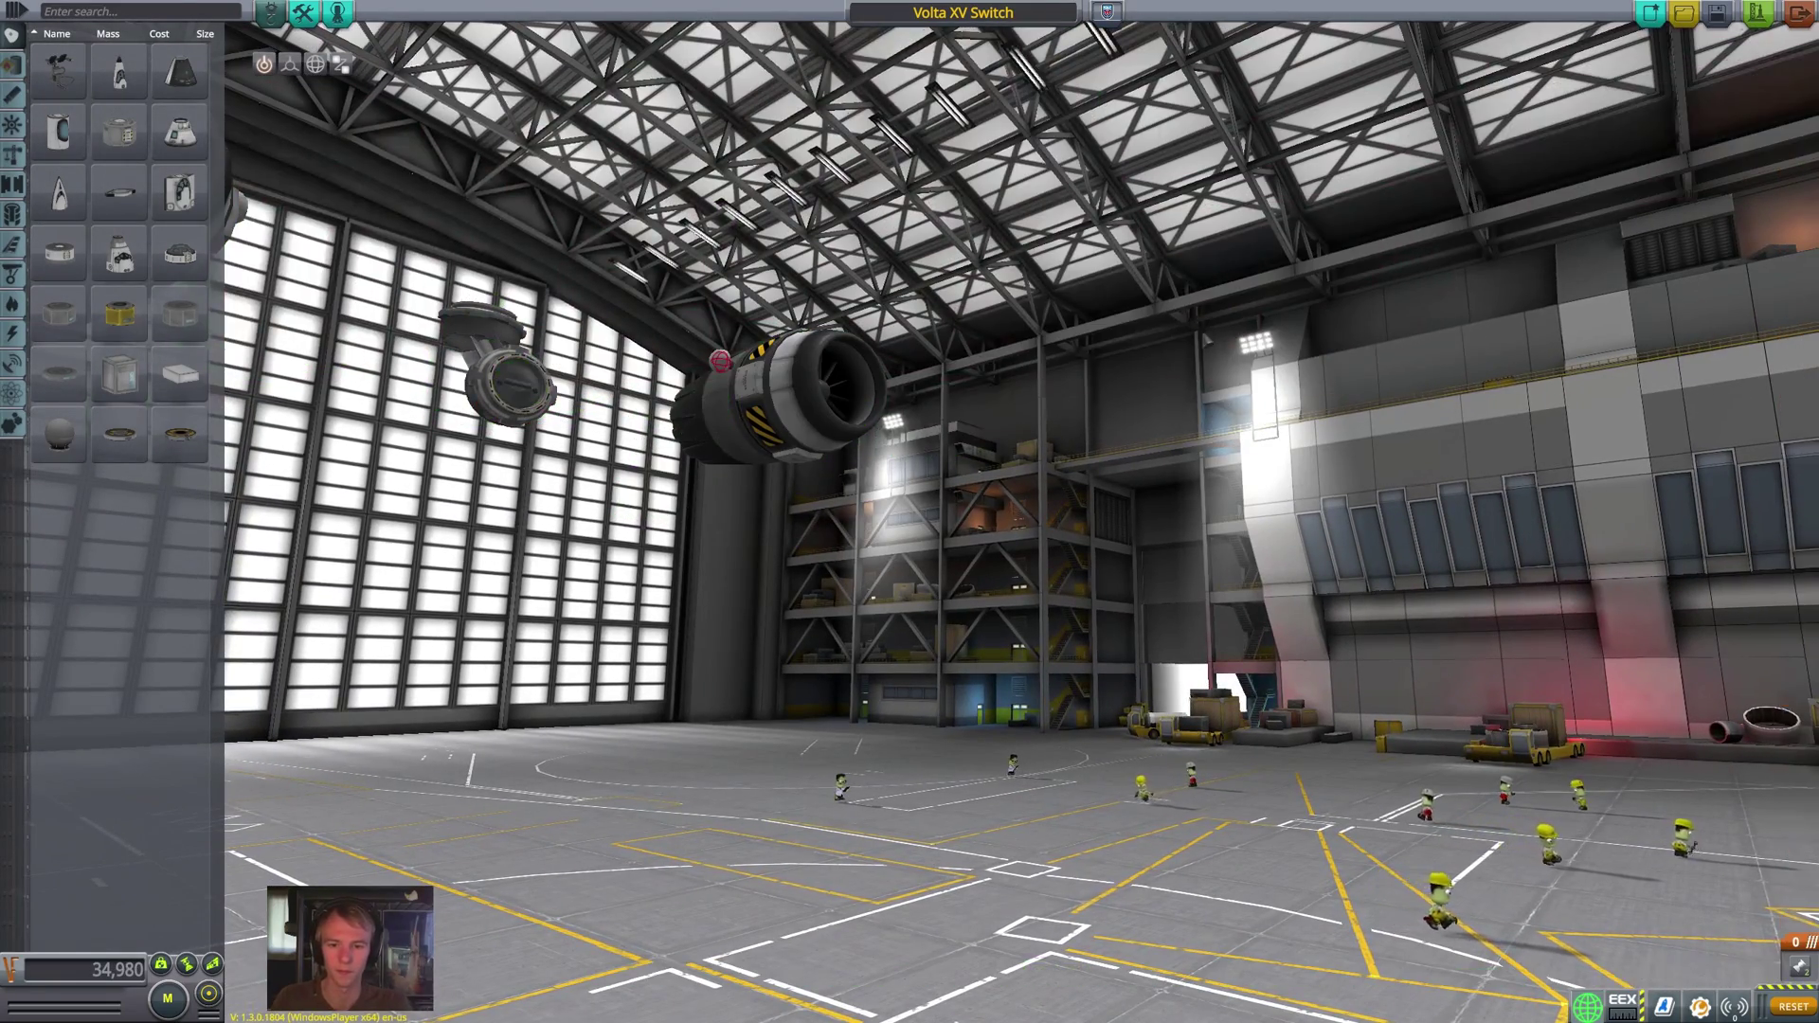
pyautogui.scroll(5, 910, 511)
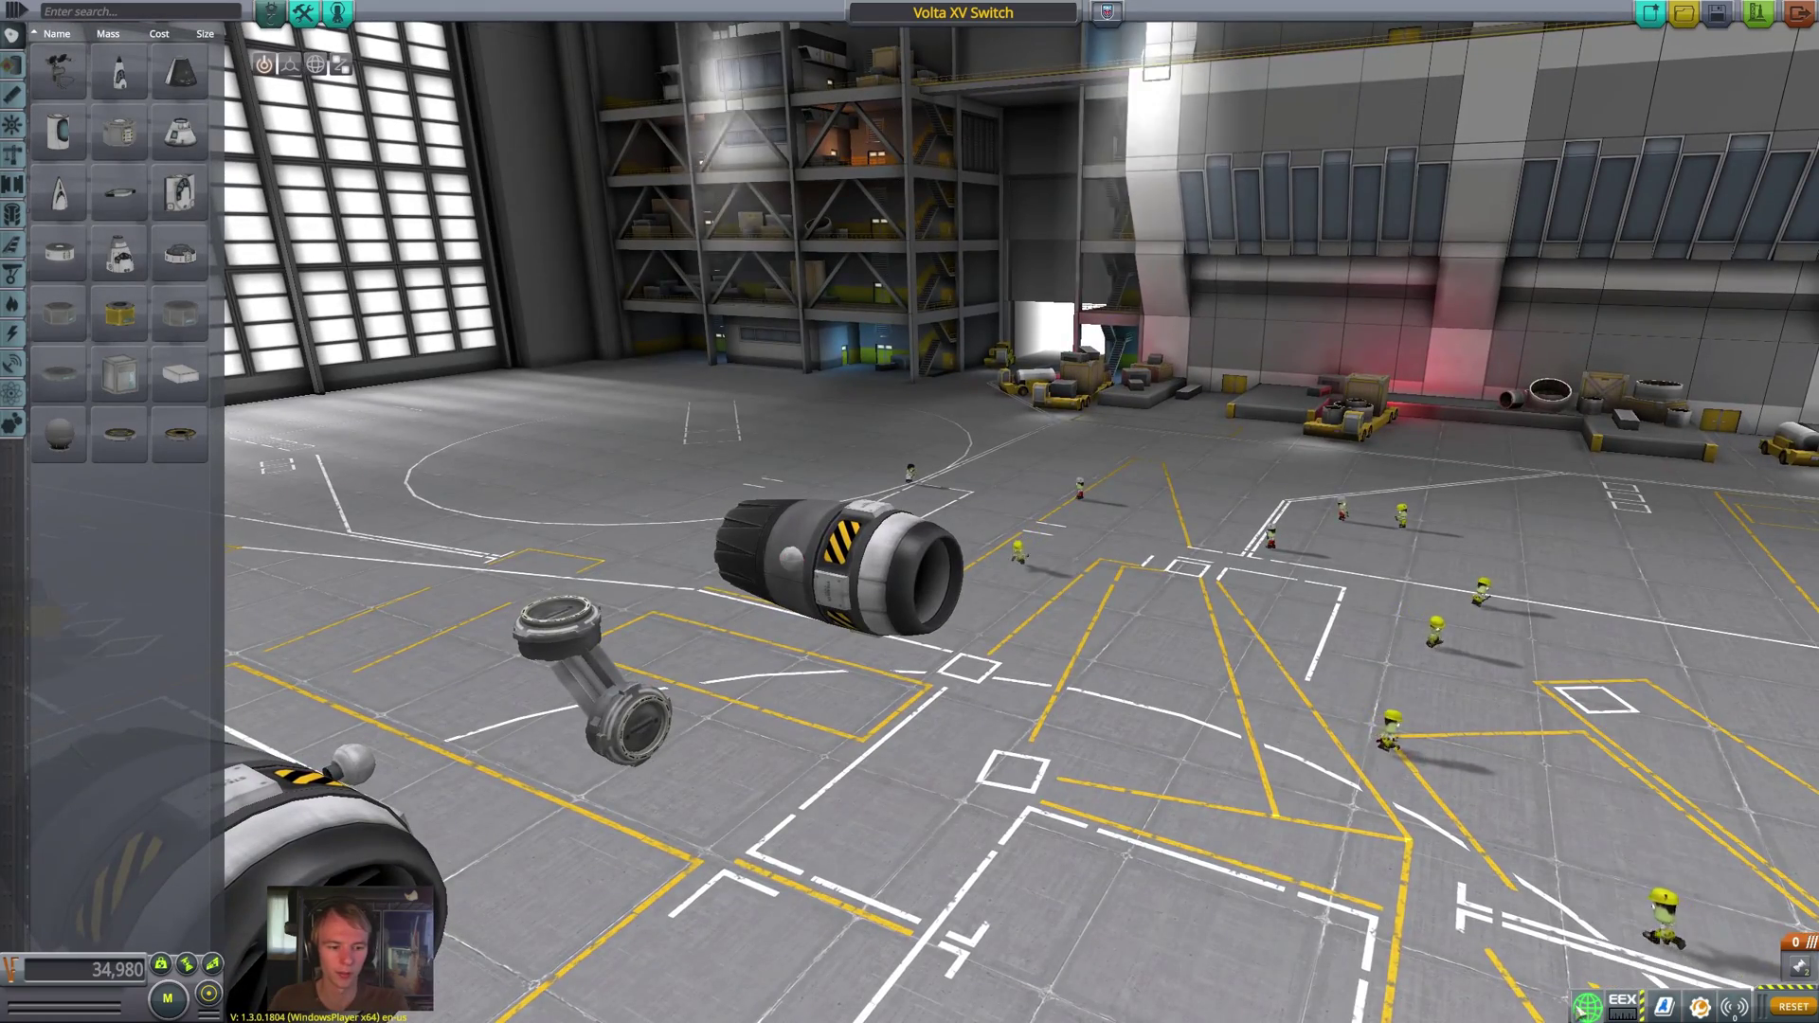
pyautogui.scroll(-3, 1385, 725)
pyautogui.moveTo(1385, 725)
pyautogui.mouseDown()
pyautogui.moveTo(993, 848)
pyautogui.moveTo(189, 957)
pyautogui.moveTo(1313, 572)
pyautogui.moveTo(1319, 593)
pyautogui.moveTo(1412, 560)
pyautogui.moveTo(1382, 505)
pyautogui.moveTo(1006, 585)
pyautogui.moveTo(1028, 589)
pyautogui.mouseUp()
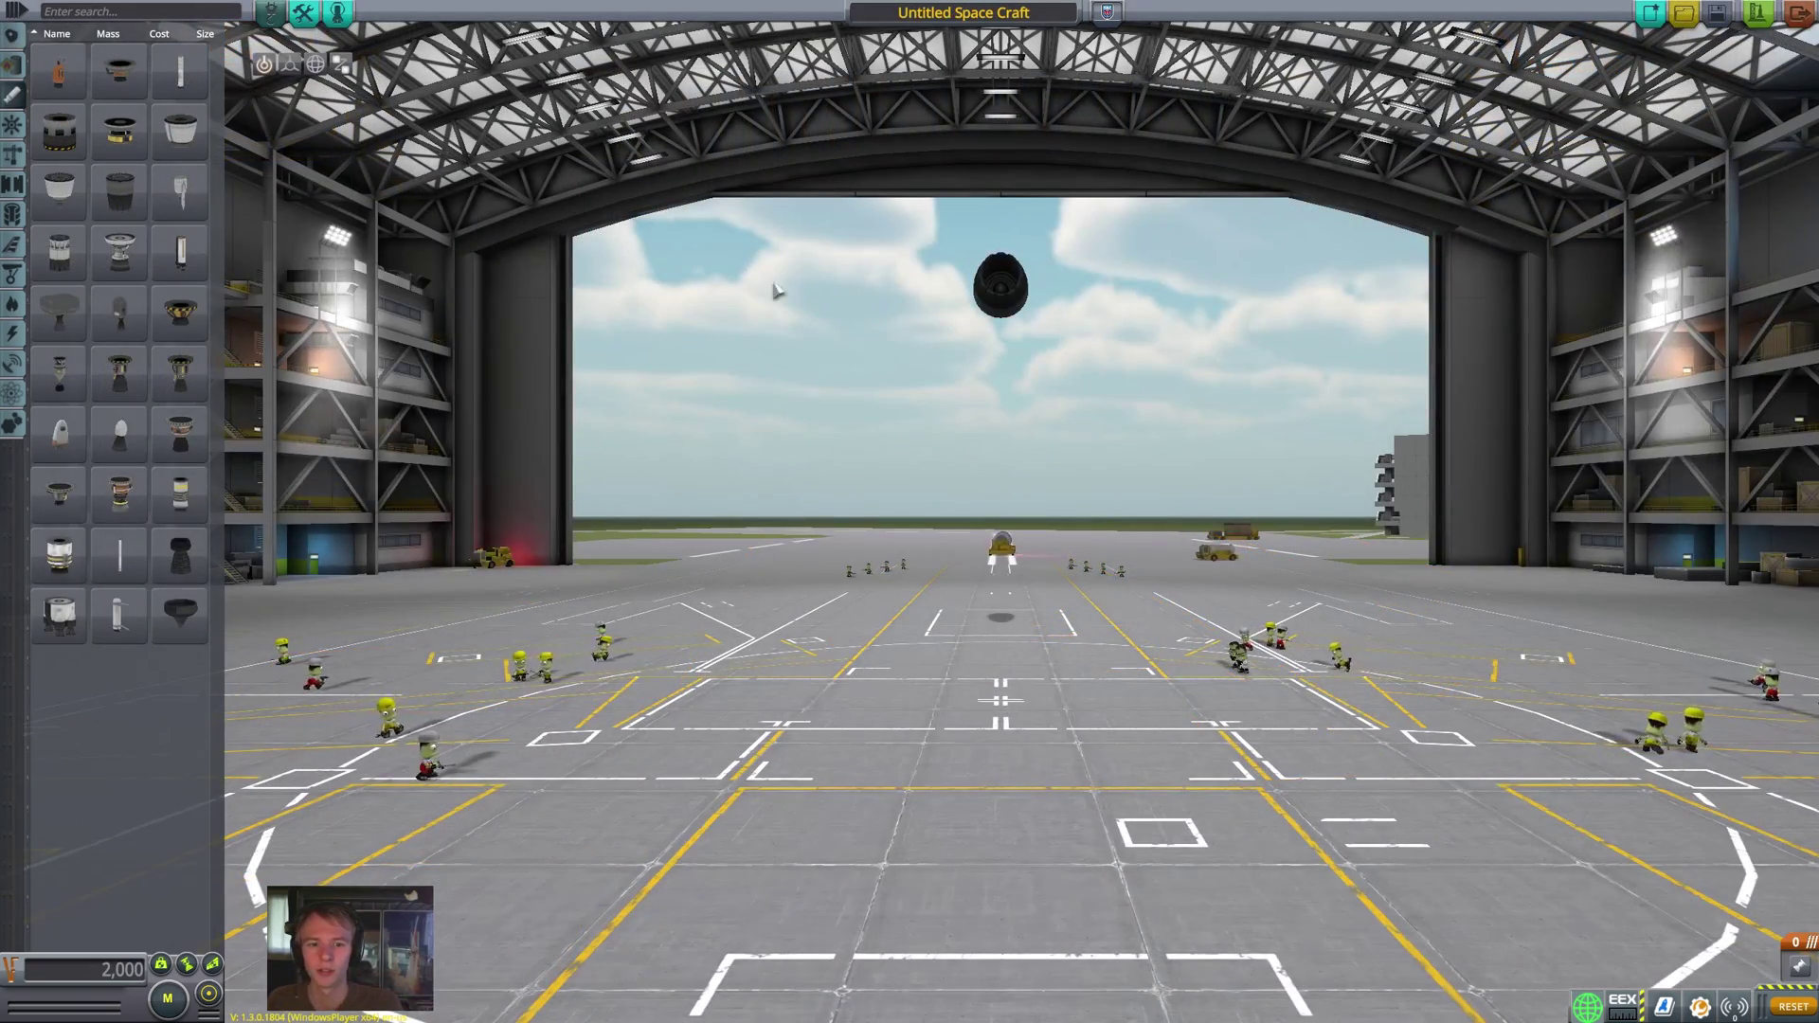
# - Examine the lone J-404 "Panther" Afterburning Turbofan from several sides, including its position relative to the centre-of-mass marker
pyautogui.moveTo(775, 291); pyautogui.dragTo(1195, 603)
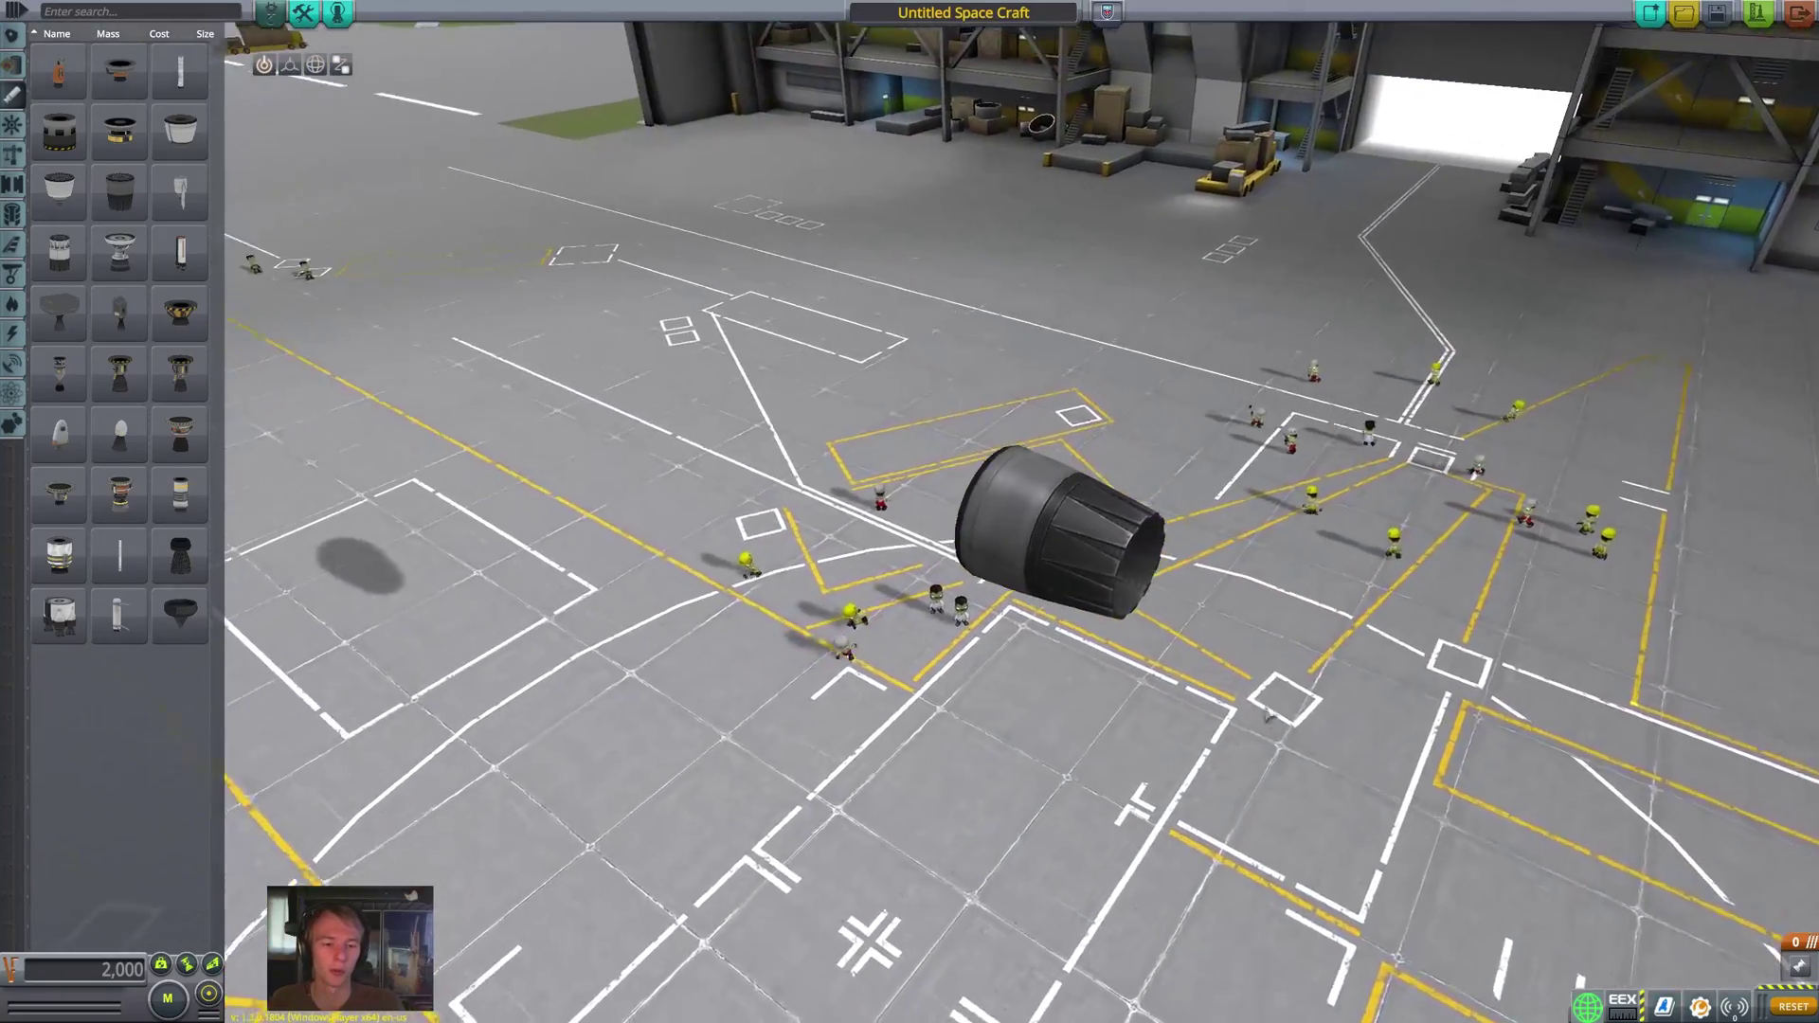
pyautogui.moveTo(1270, 716); pyautogui.dragTo(379, 332)
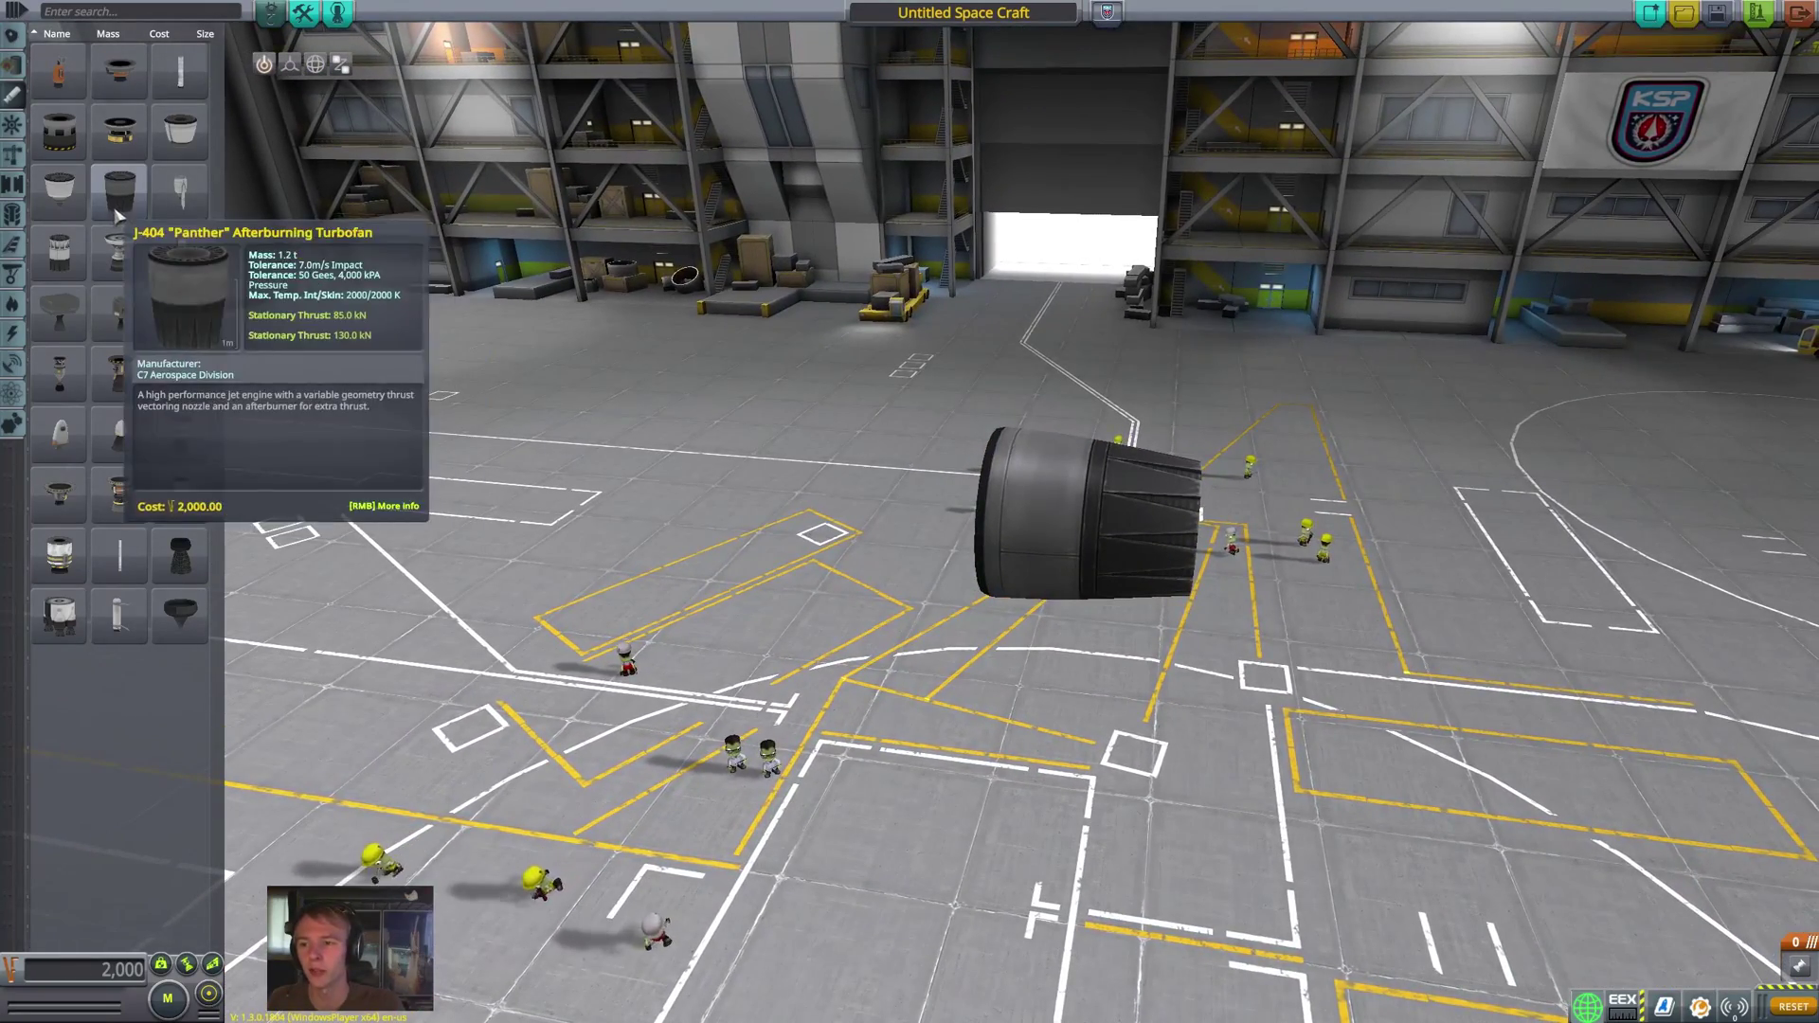
pyautogui.moveTo(1170, 298); pyautogui.dragTo(1327, 325)
pyautogui.moveTo(1353, 234); pyautogui.dragTo(1388, 264)
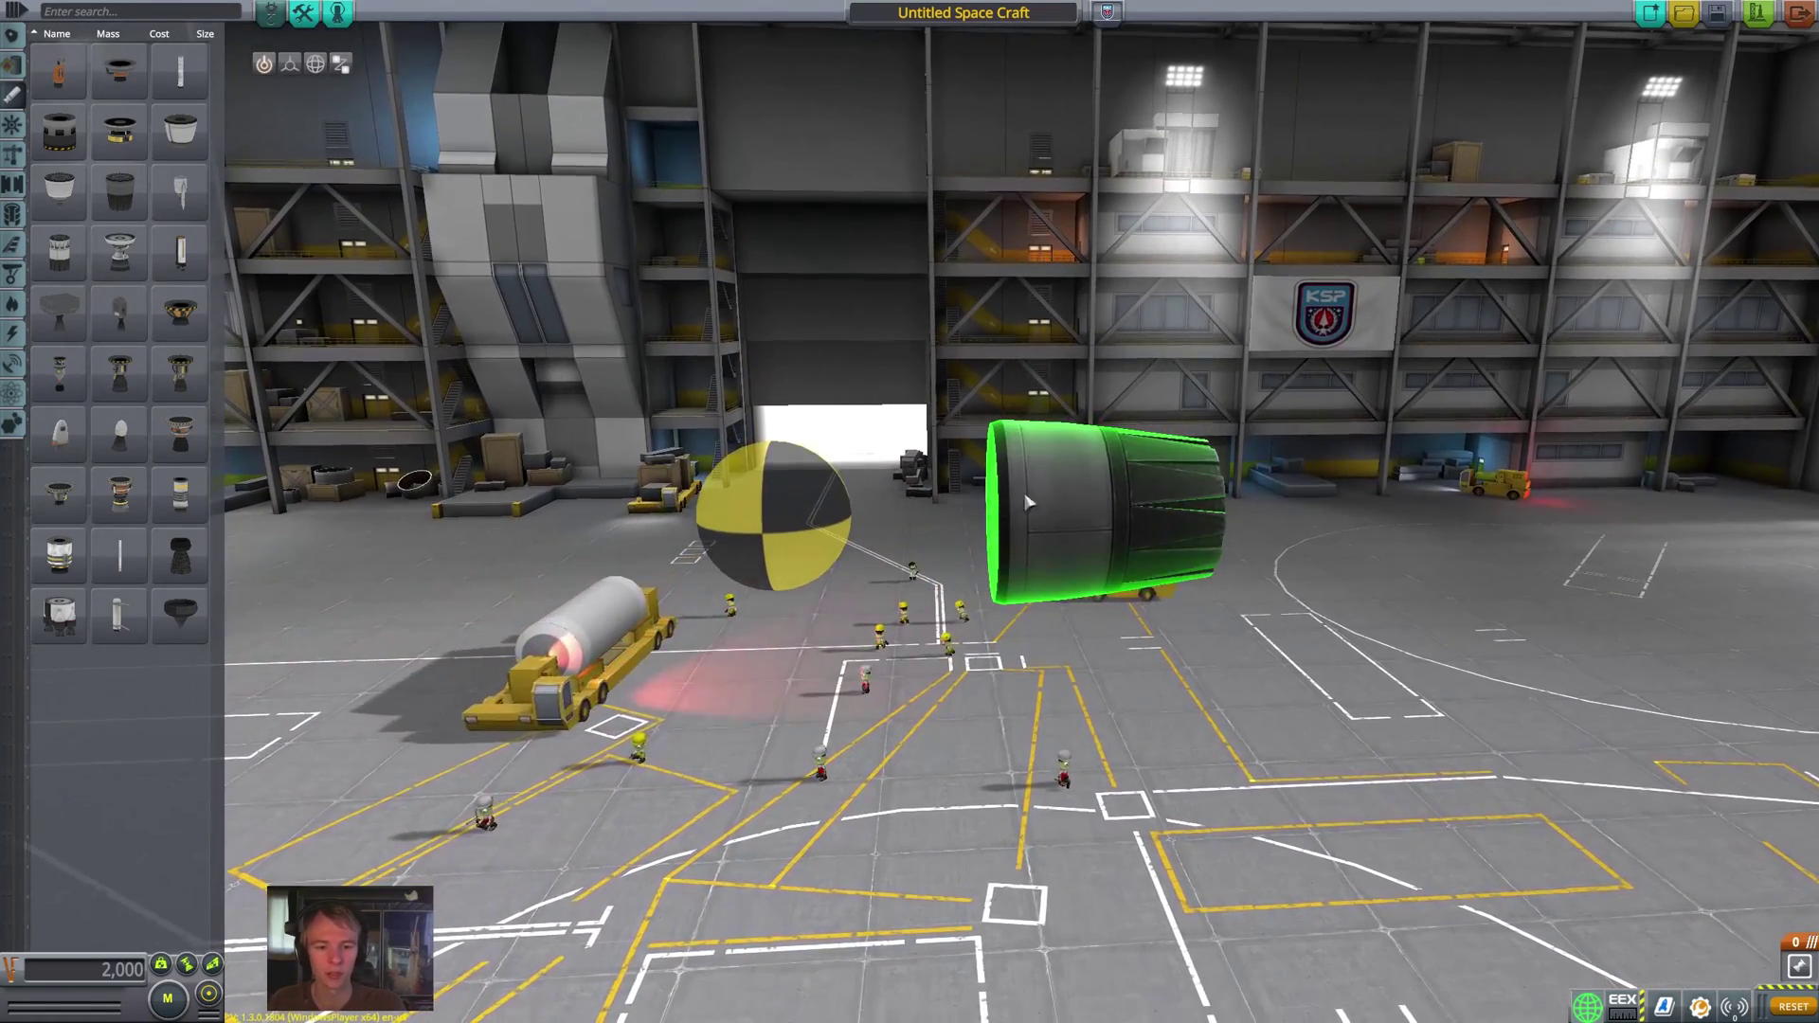
pyautogui.rightClick(990, 483)
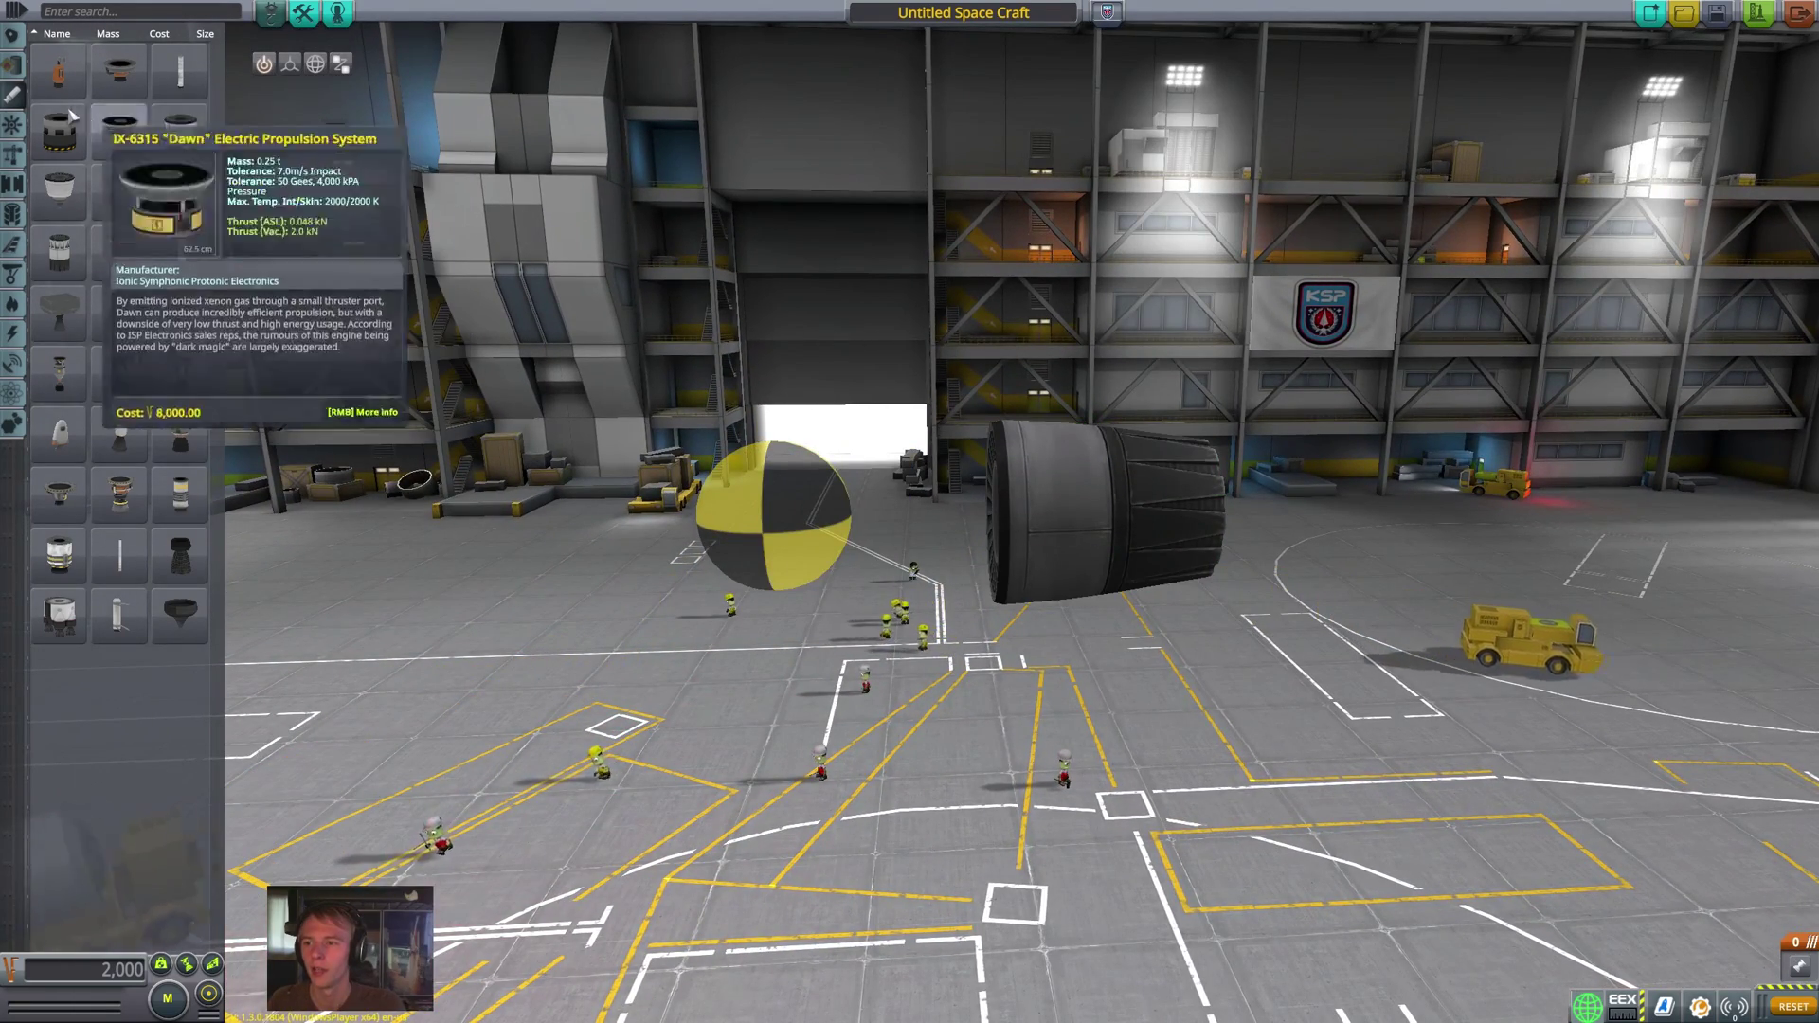
# - Attach a Mk1 Liquid Fuel Fuselage to the front end of the Panther engine
pyautogui.click(12, 64)
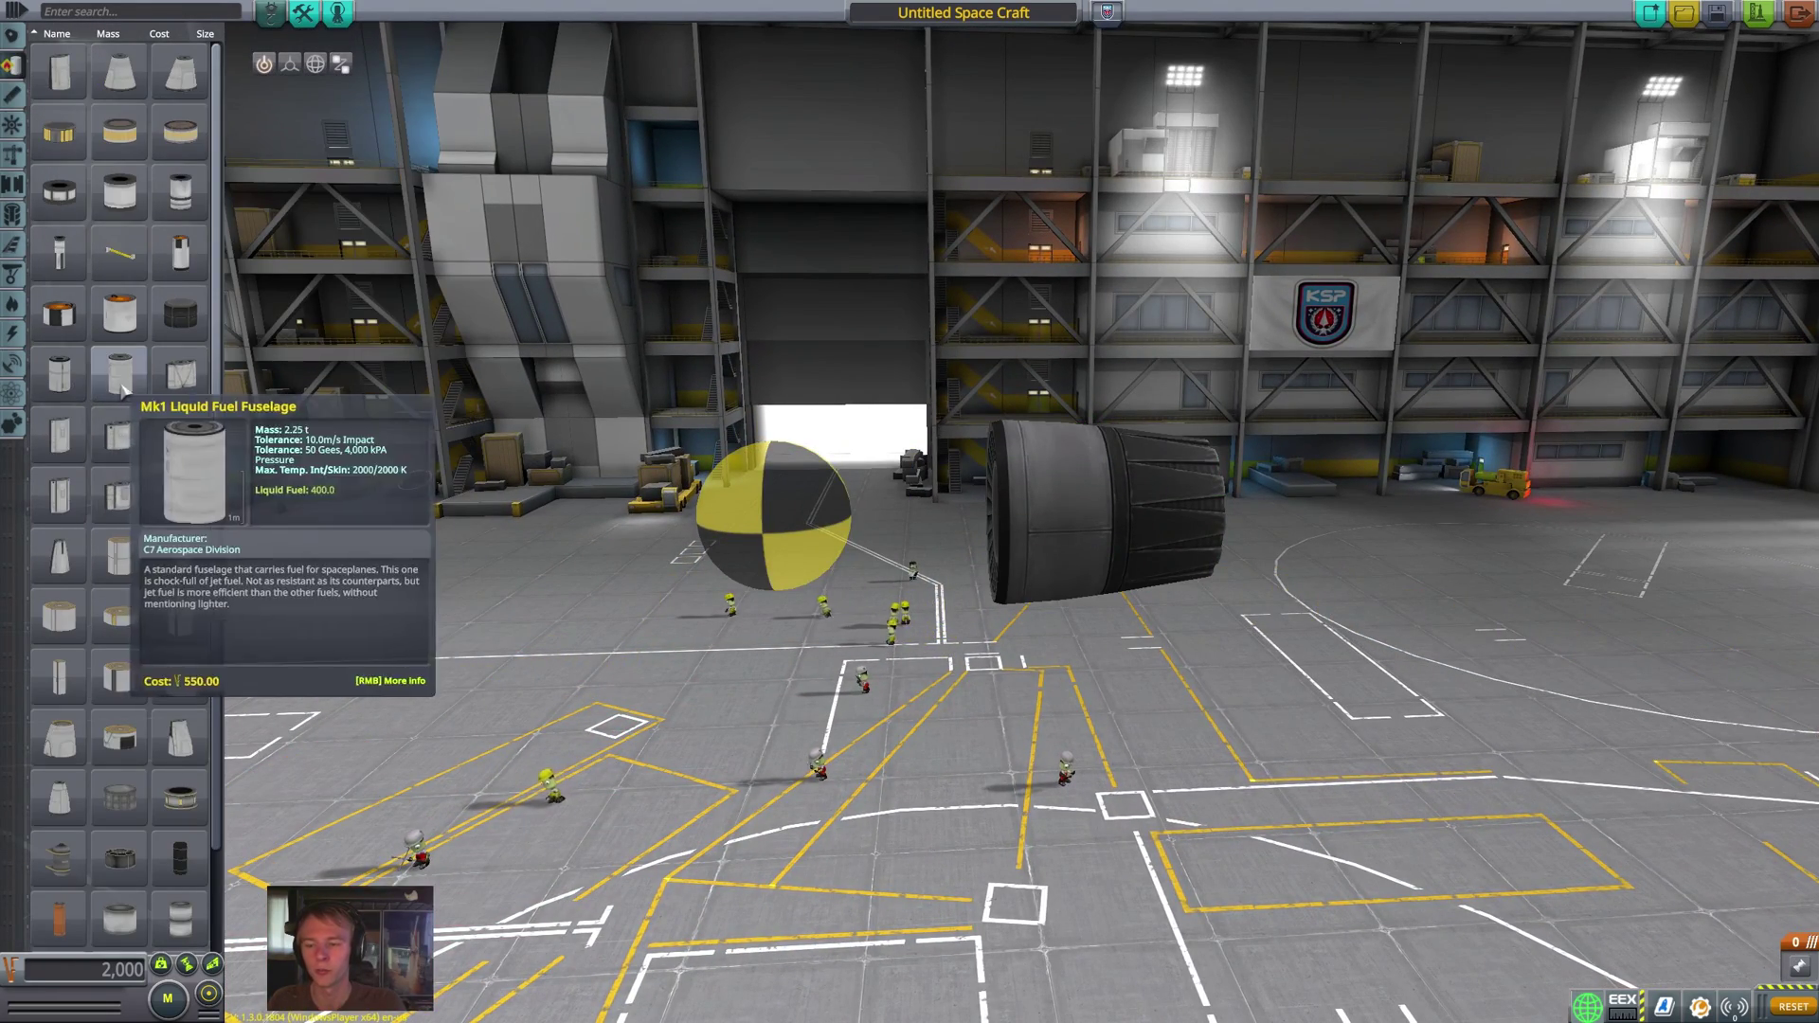
pyautogui.moveTo(142, 389)
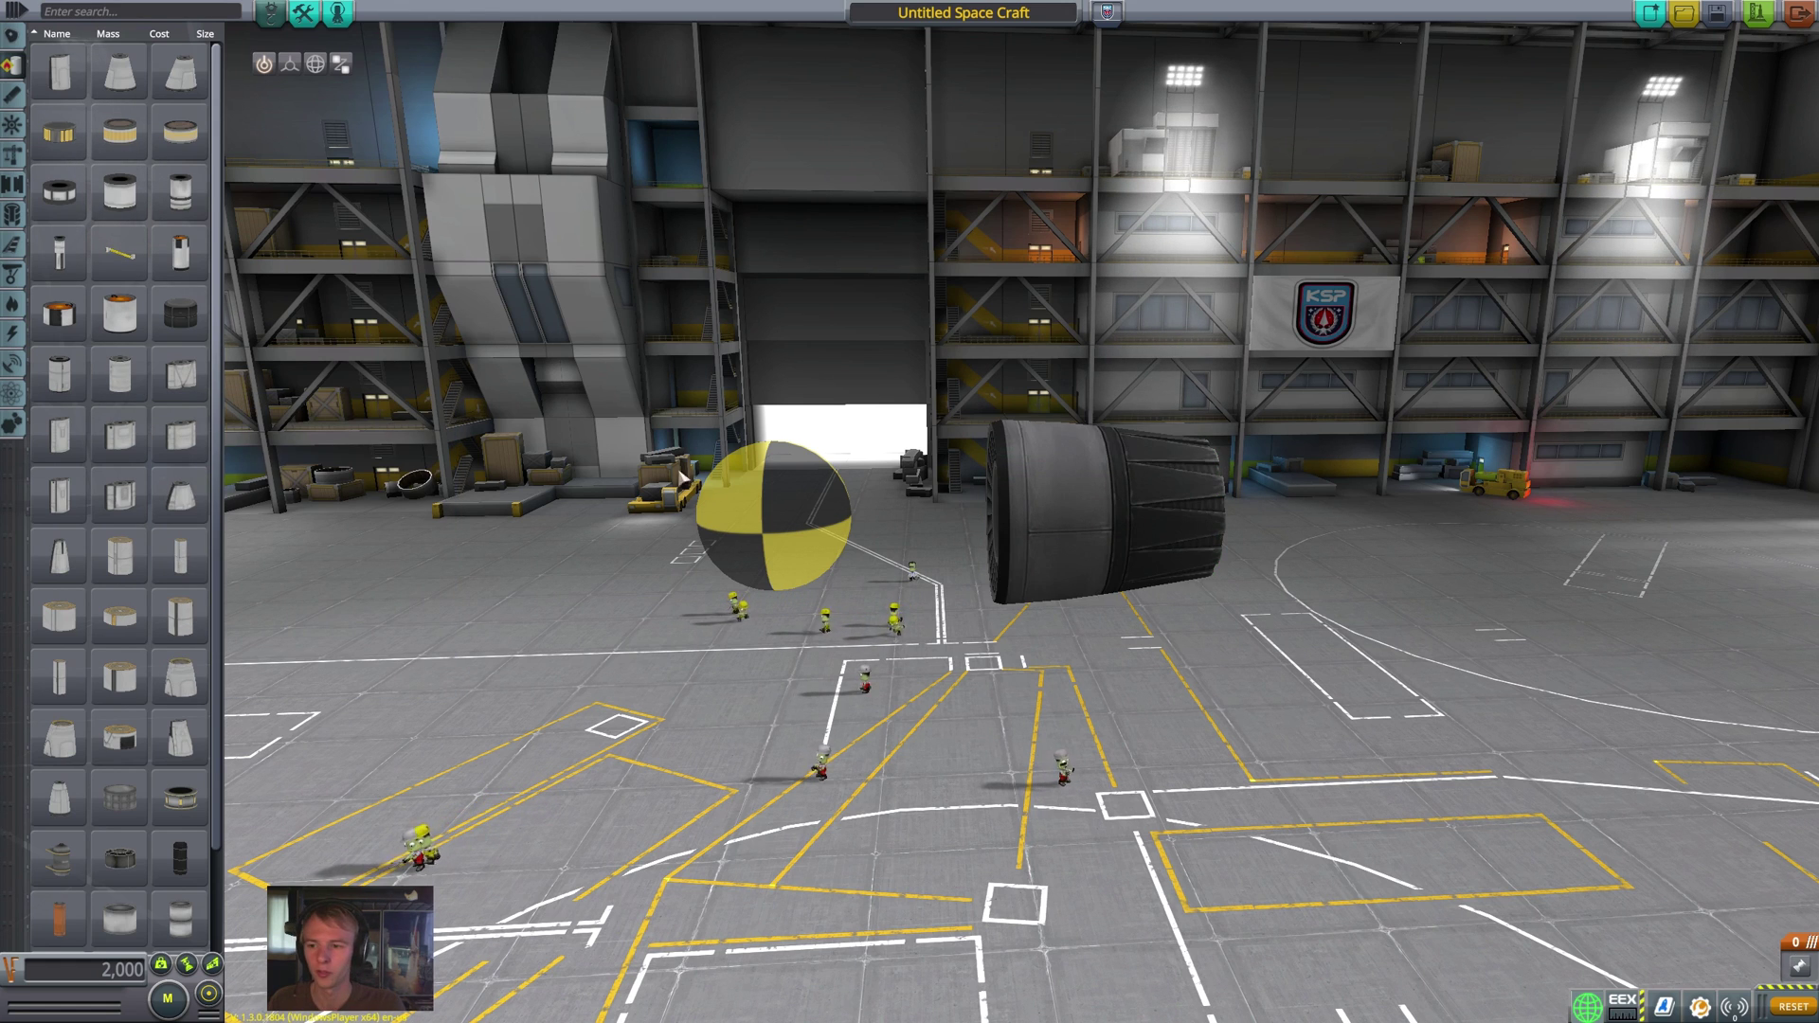
pyautogui.click(120, 374)
pyautogui.click(860, 533)
pyautogui.moveTo(860, 534); pyautogui.dragTo(823, 527)
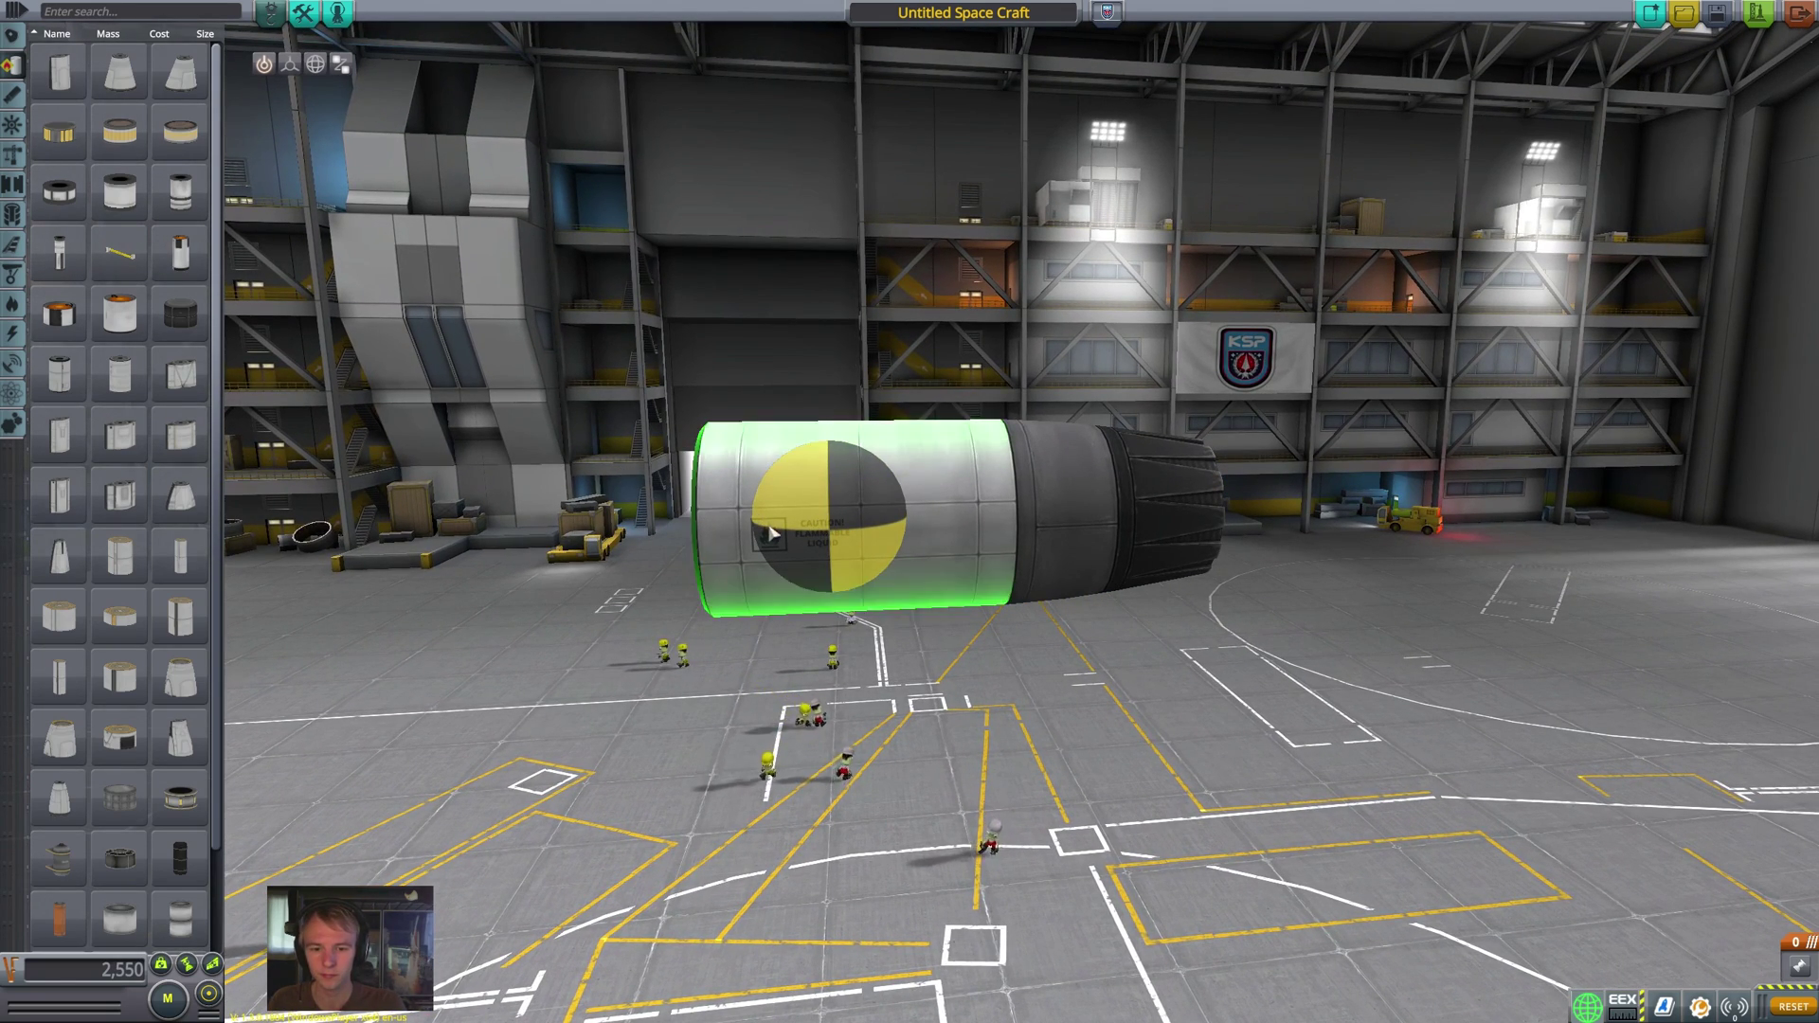
# - Fit an air intake onto the open front end of the Mk1 fuselage
pyautogui.click(12, 305)
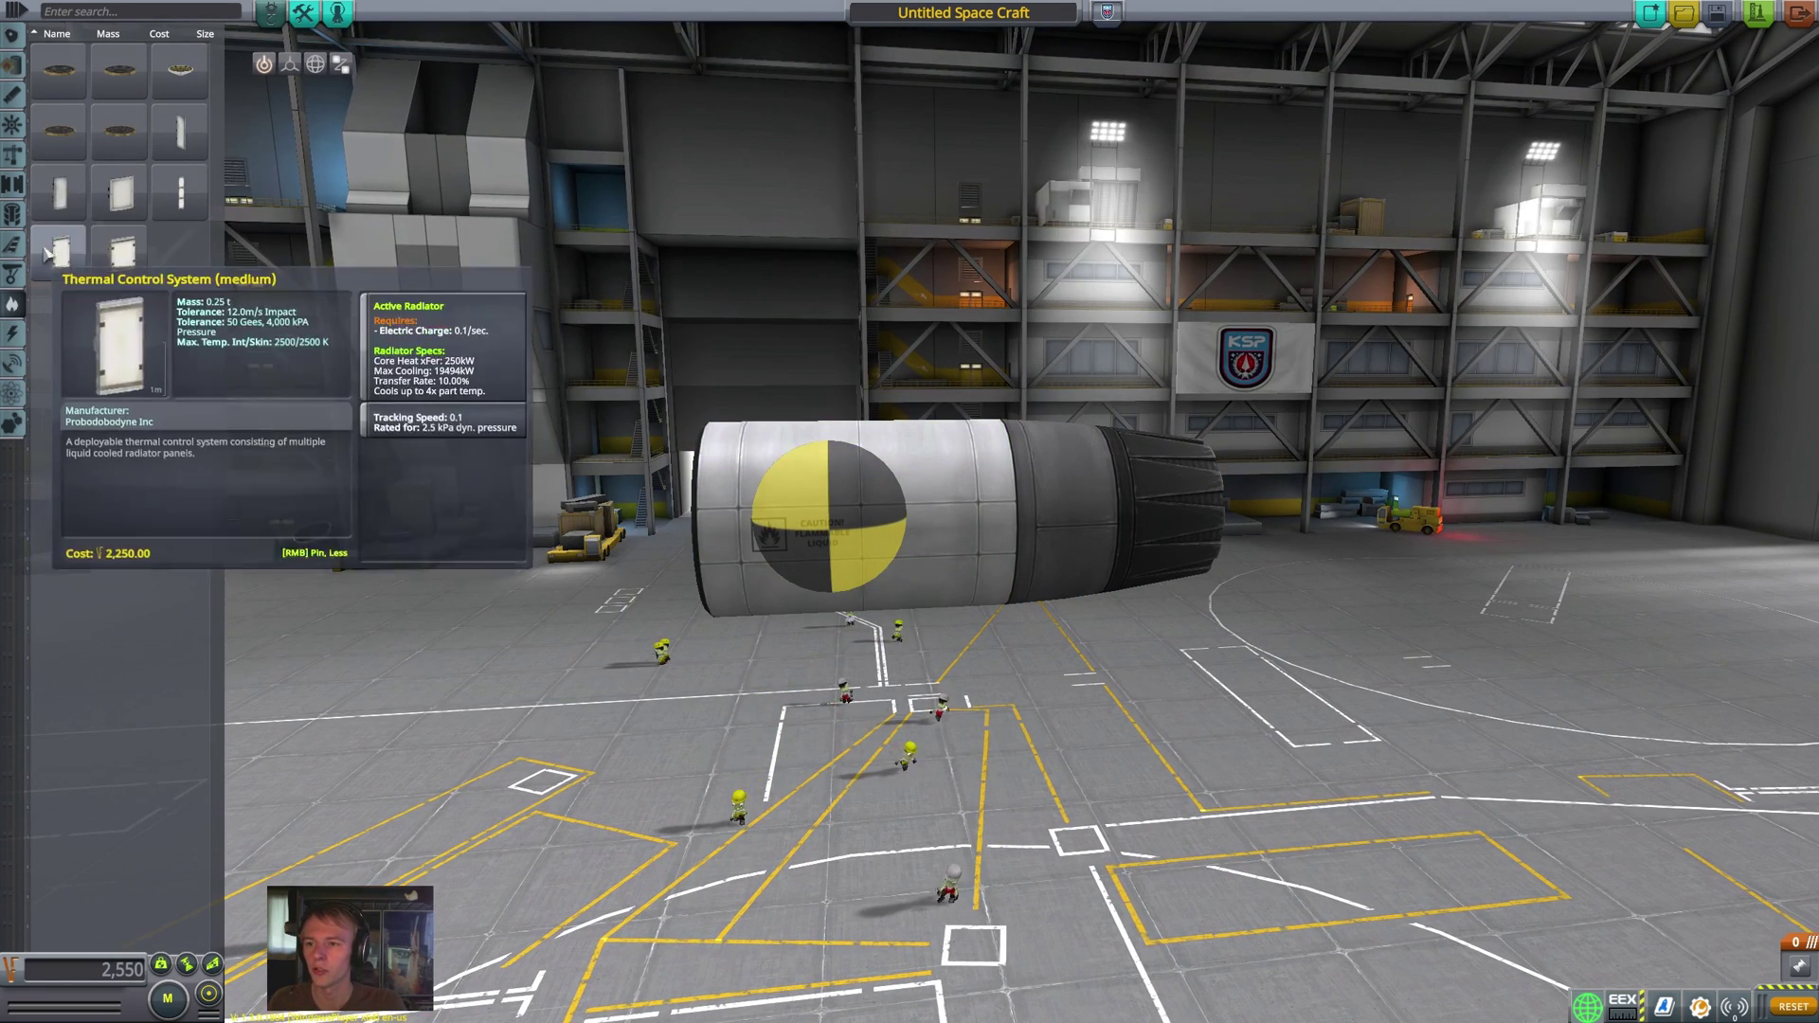
pyautogui.click(13, 245)
pyautogui.click(133, 435)
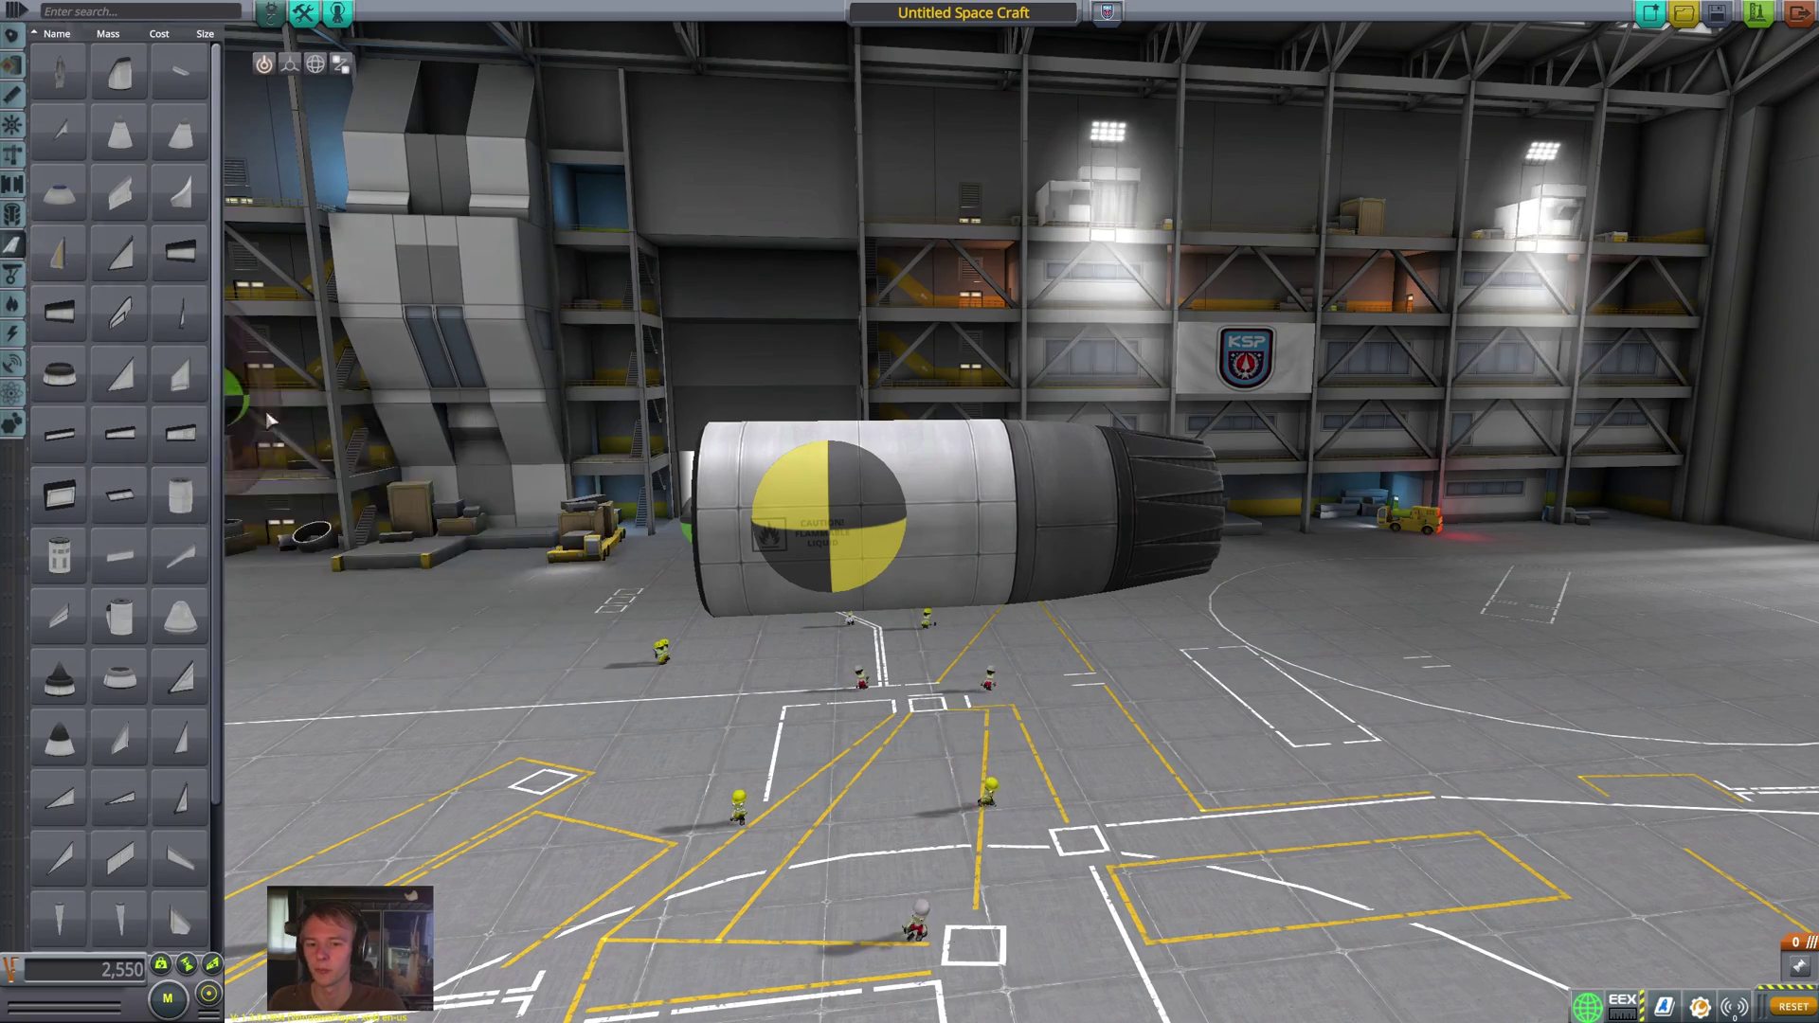
pyautogui.moveTo(968, 348); pyautogui.dragTo(1235, 358)
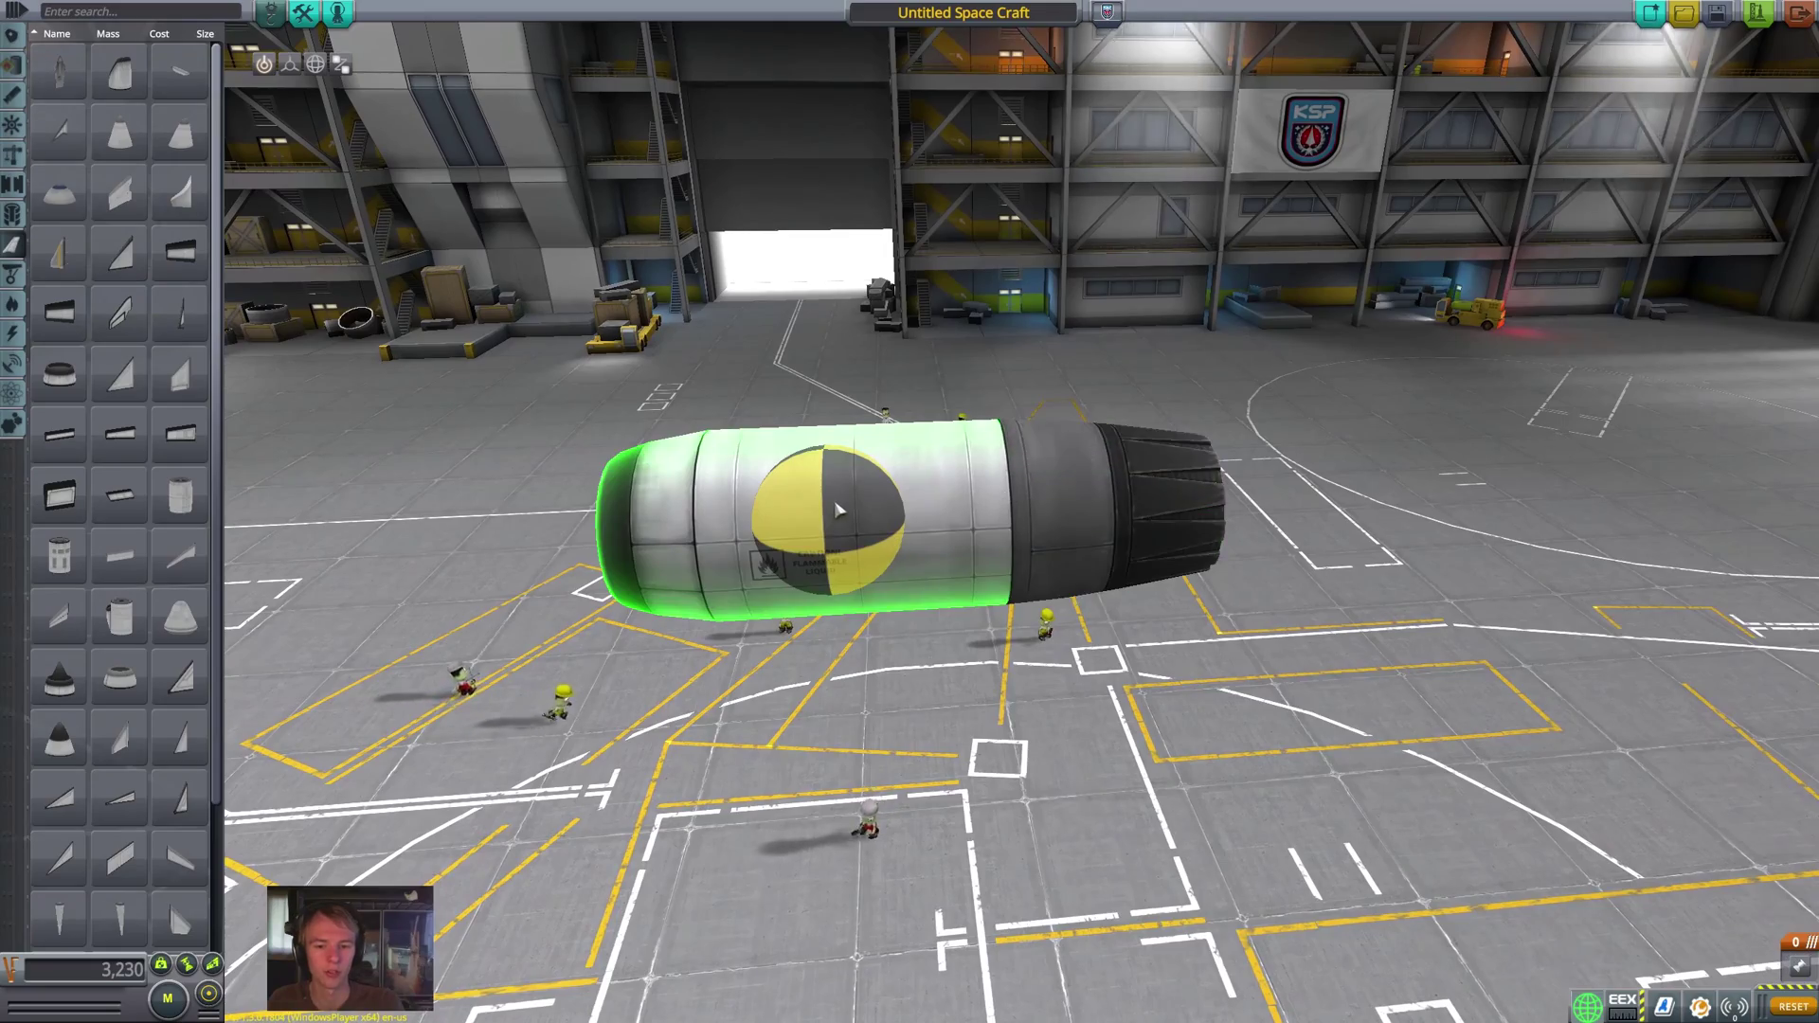
# - Remove the fuselage together with its air intake, leaving only the Panther engine
pyautogui.moveTo(838, 511); pyautogui.dragTo(838, 537)
pyautogui.moveTo(981, 284); pyautogui.dragTo(774, 516)
pyautogui.click(853, 530)
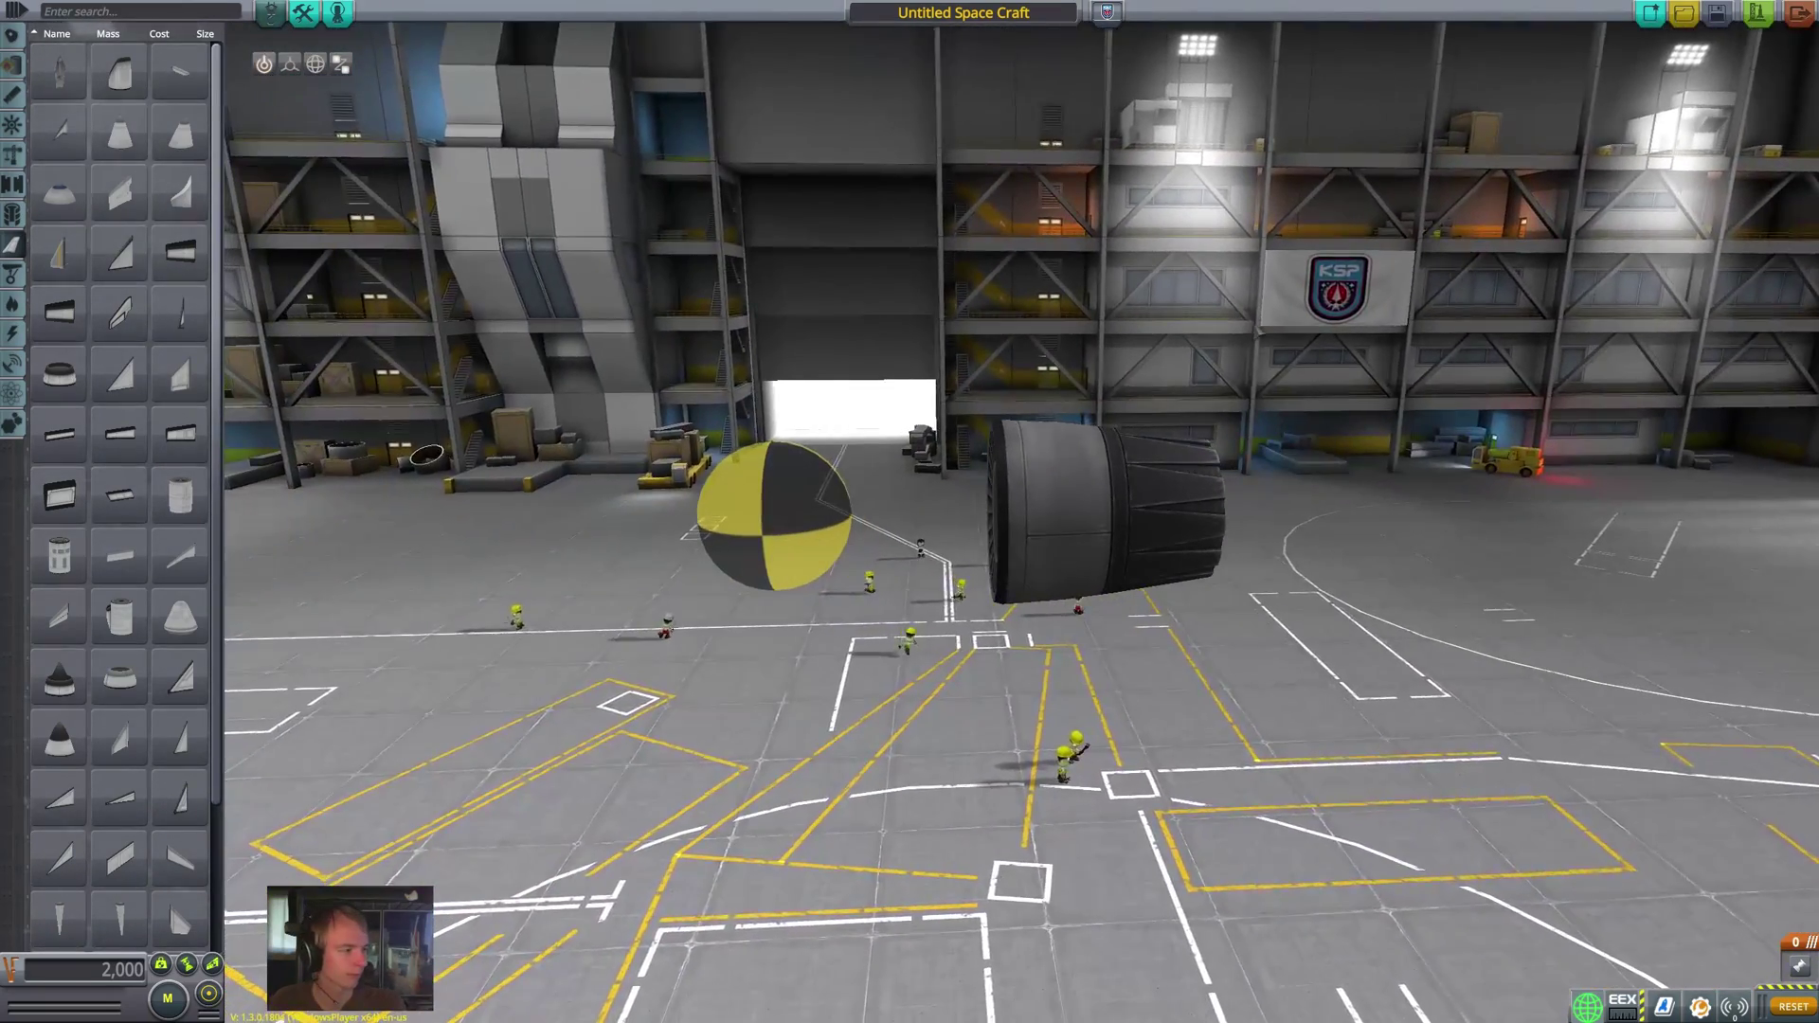
# - Discard the current craft without saving and load the Volta XV Switch craft
pyautogui.moveTo(1252, 329); pyautogui.dragTo(1245, 330)
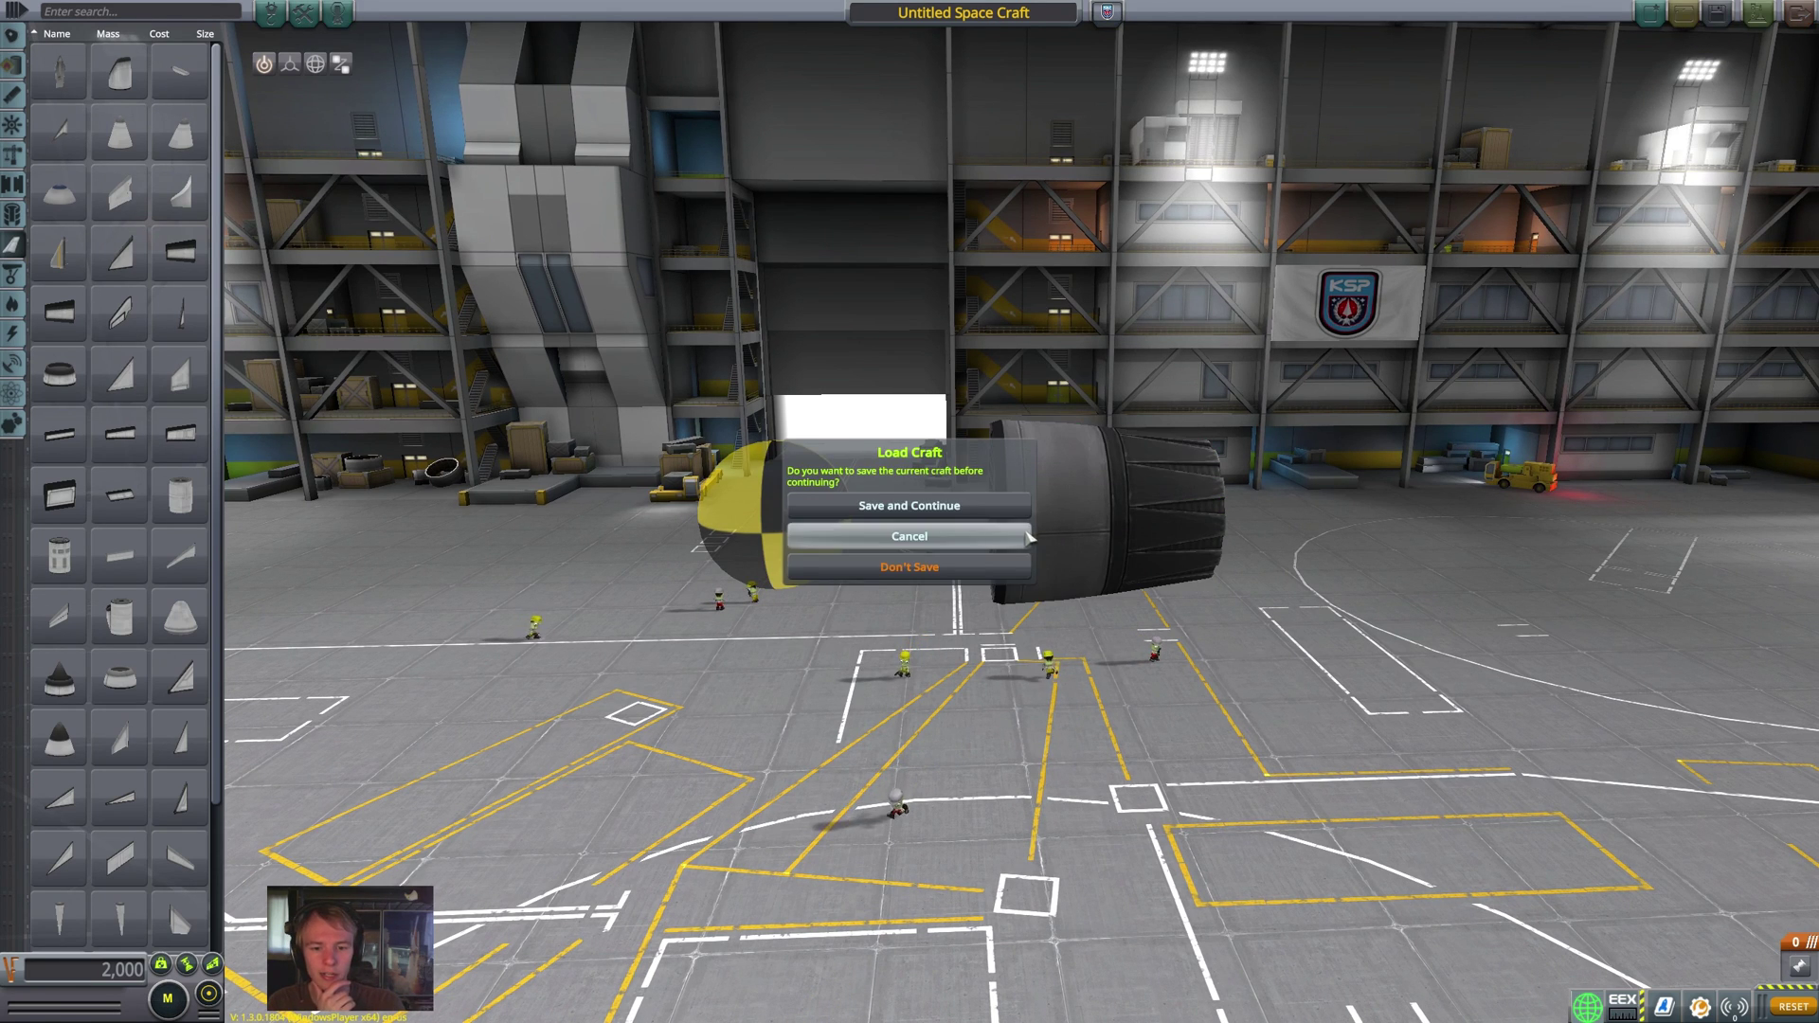
pyautogui.click(1003, 574)
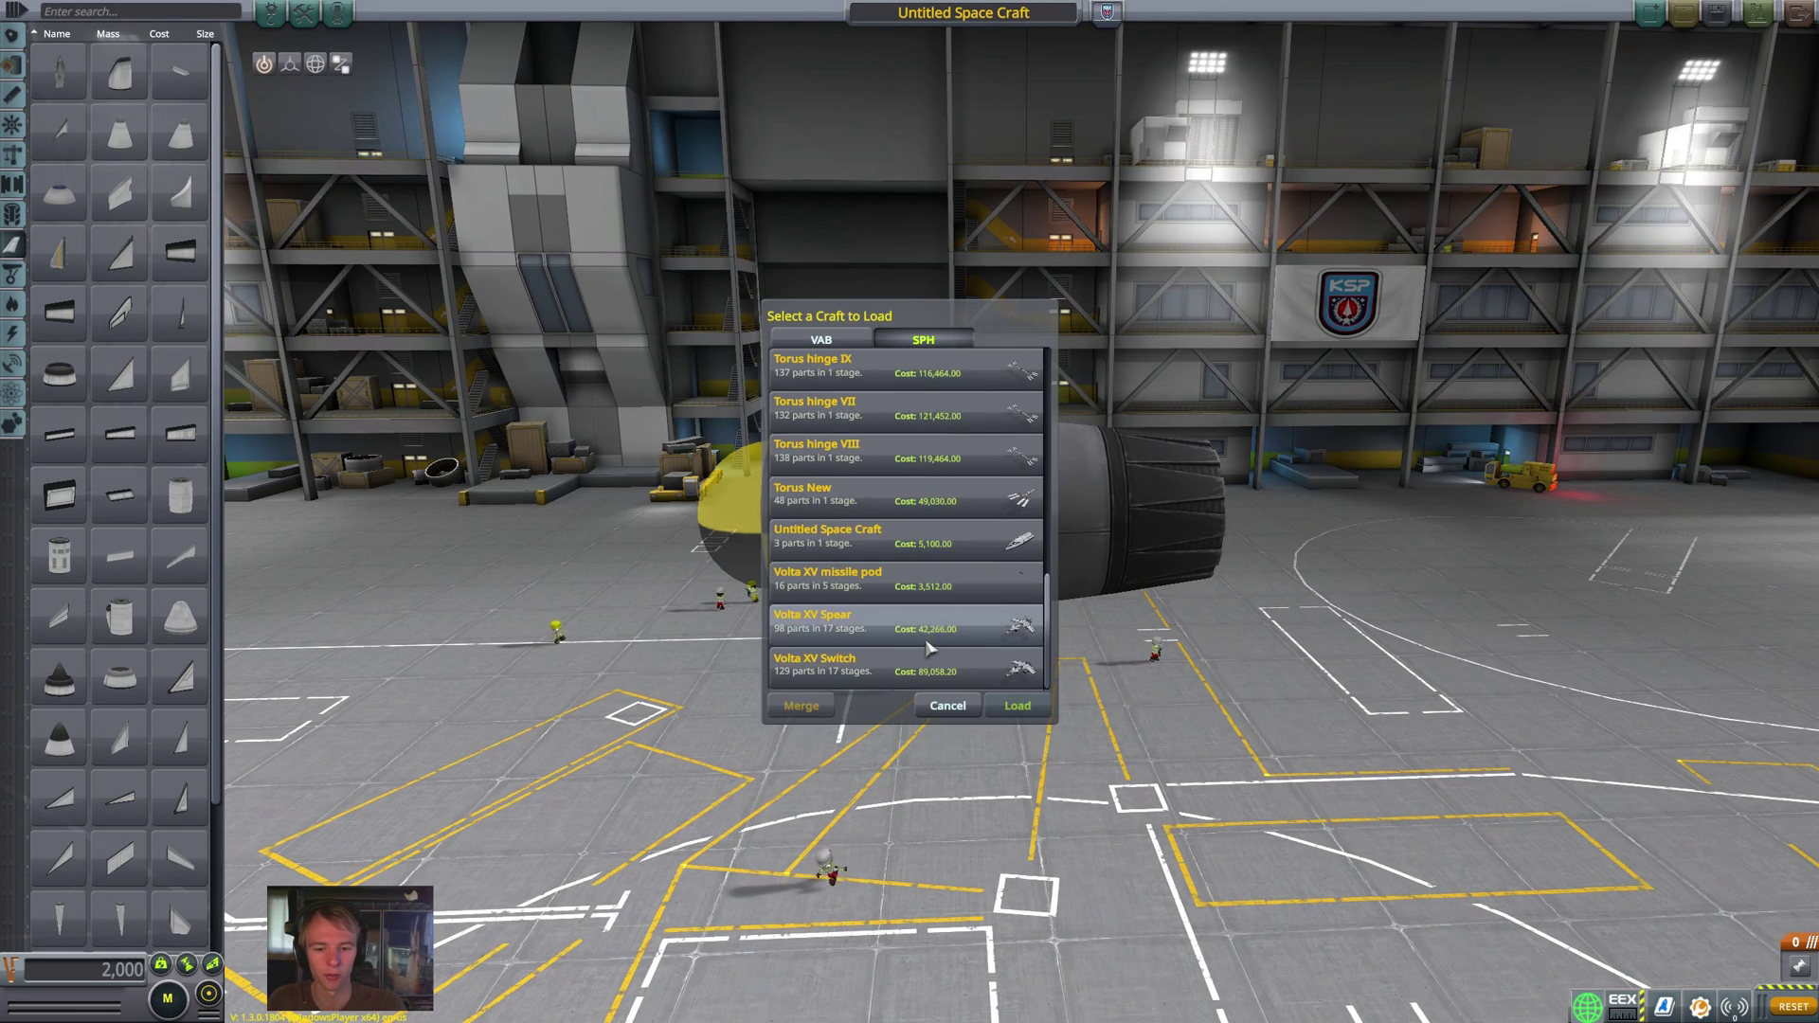
pyautogui.click(1016, 705)
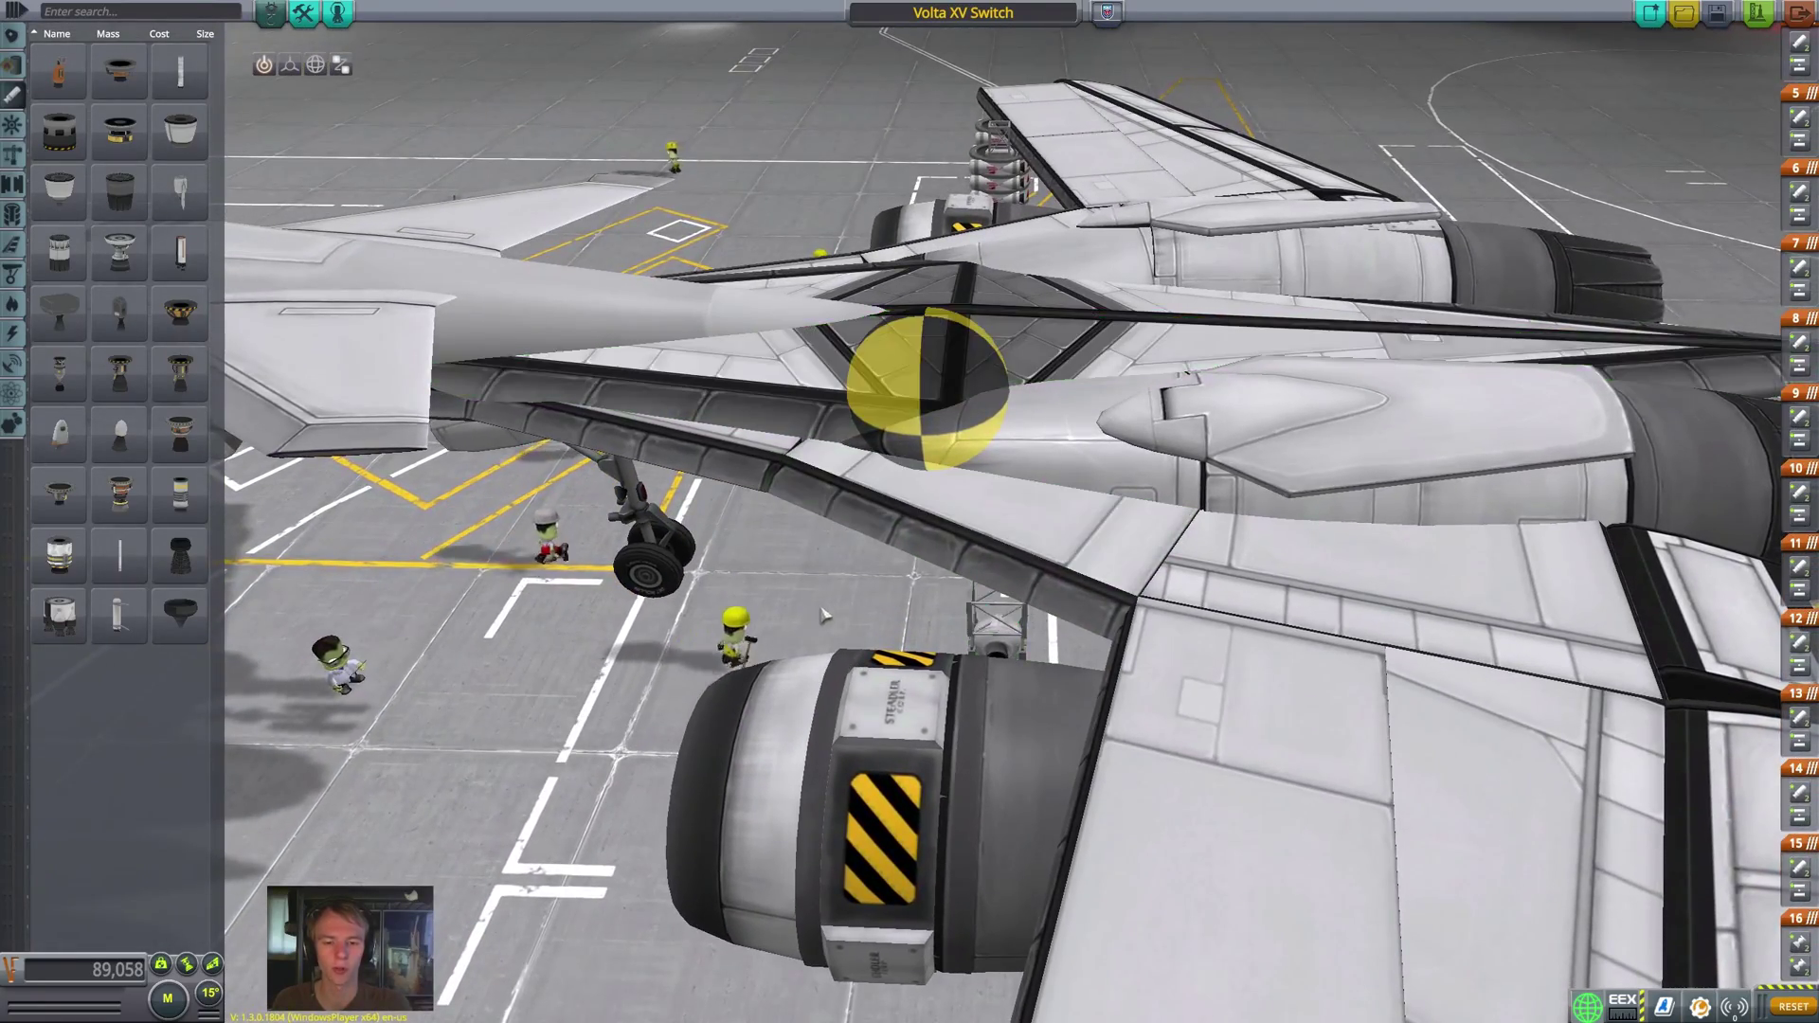
# - Detach the pivot with its under-wing engines from the fuselage underside and set it aside below the aircraft
pyautogui.moveTo(824, 614); pyautogui.dragTo(1095, 417)
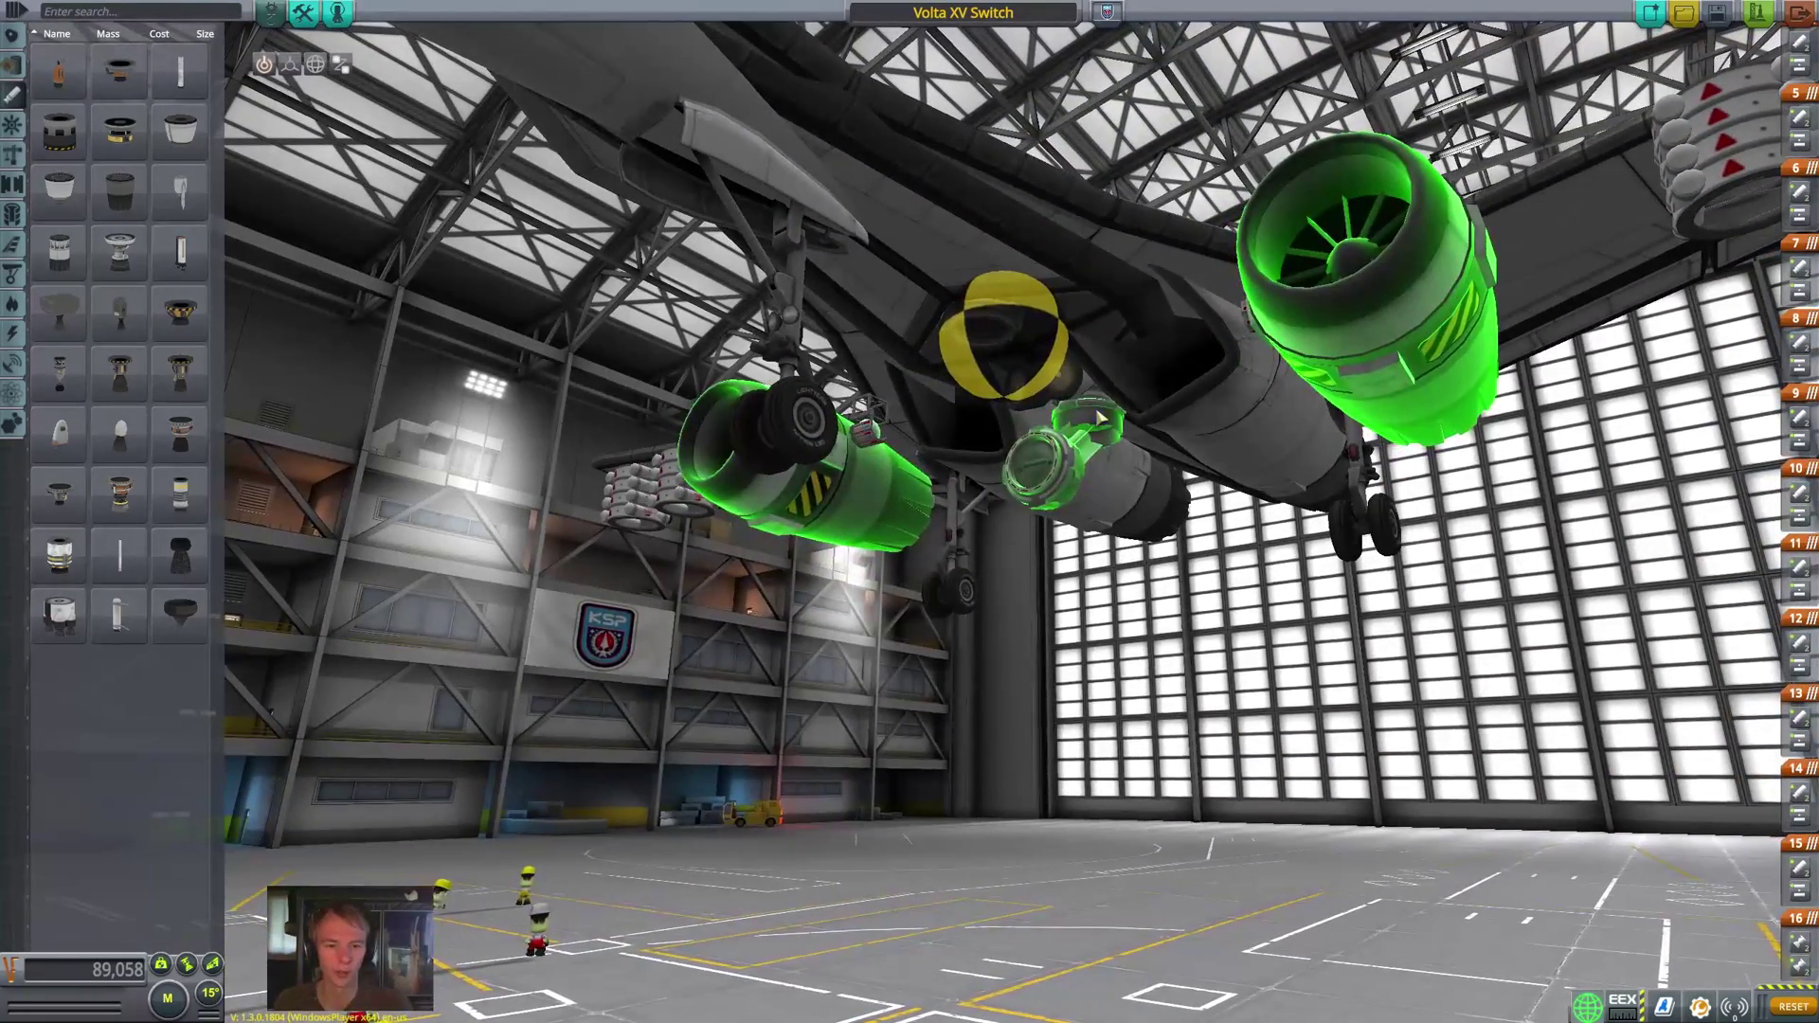
pyautogui.moveTo(898, 864); pyautogui.dragTo(942, 493)
pyautogui.scroll(6, 943, 493)
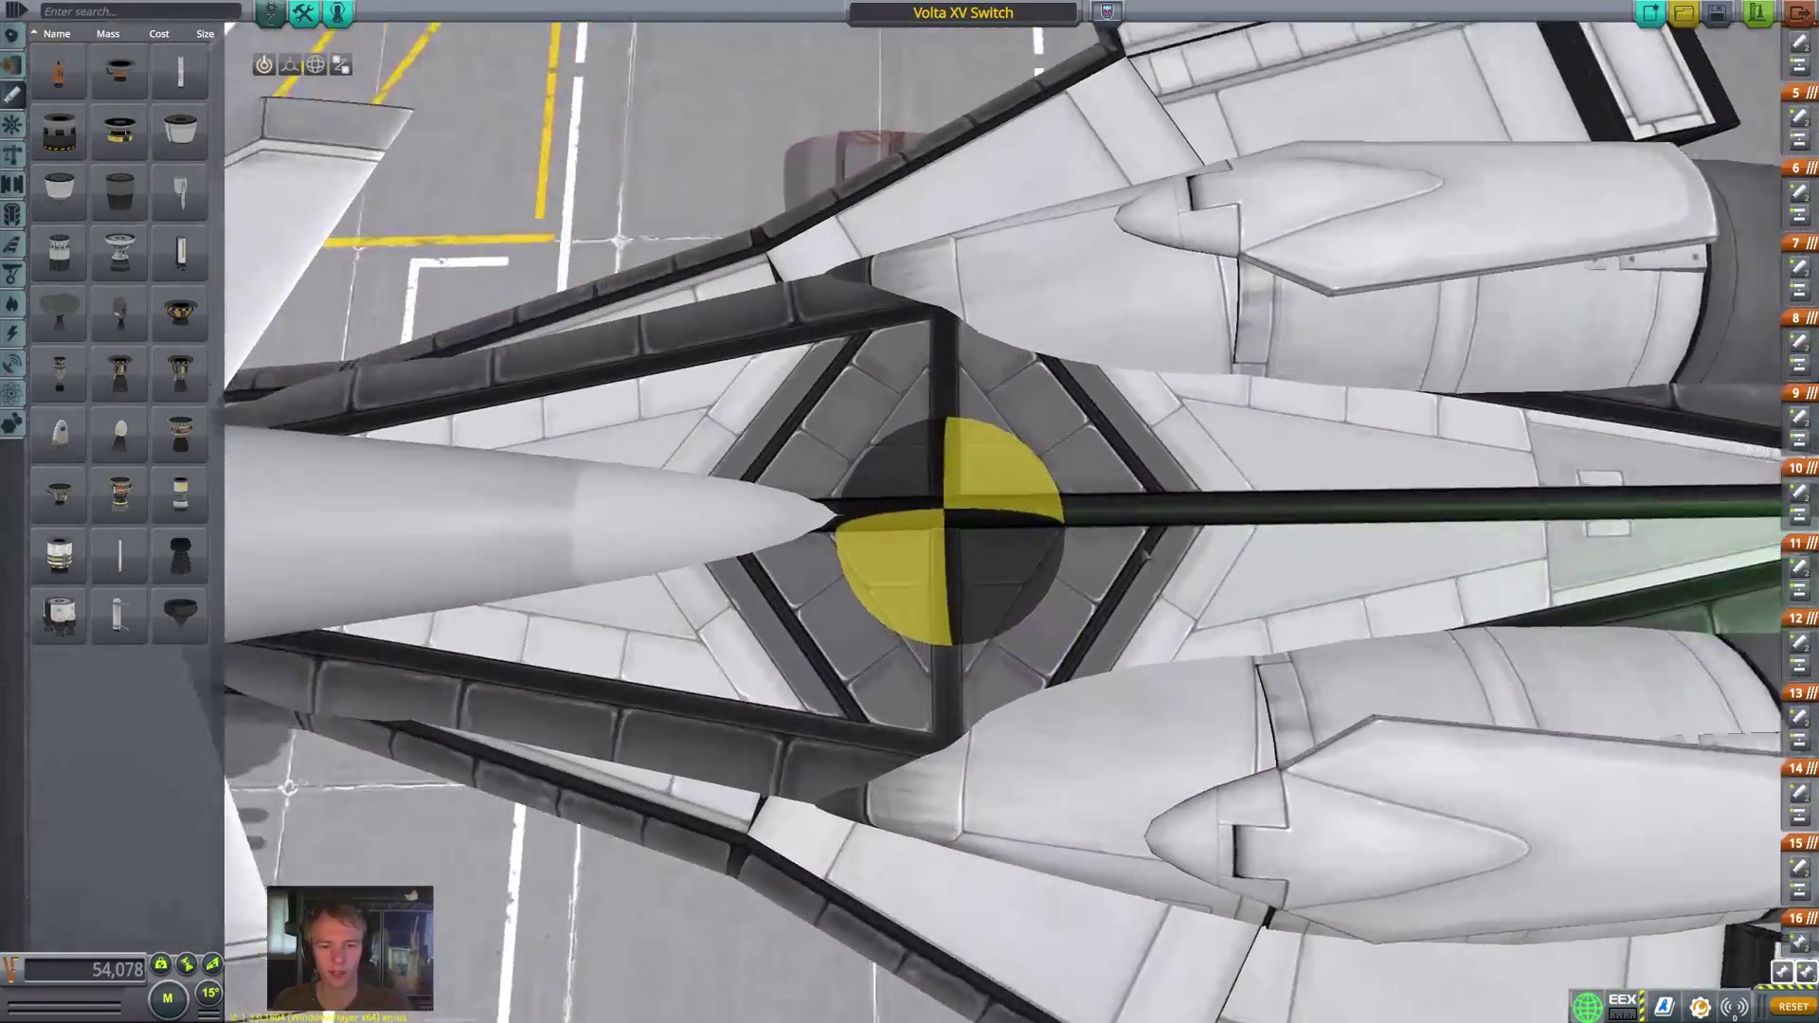
pyautogui.scroll(-6, 1142, 573)
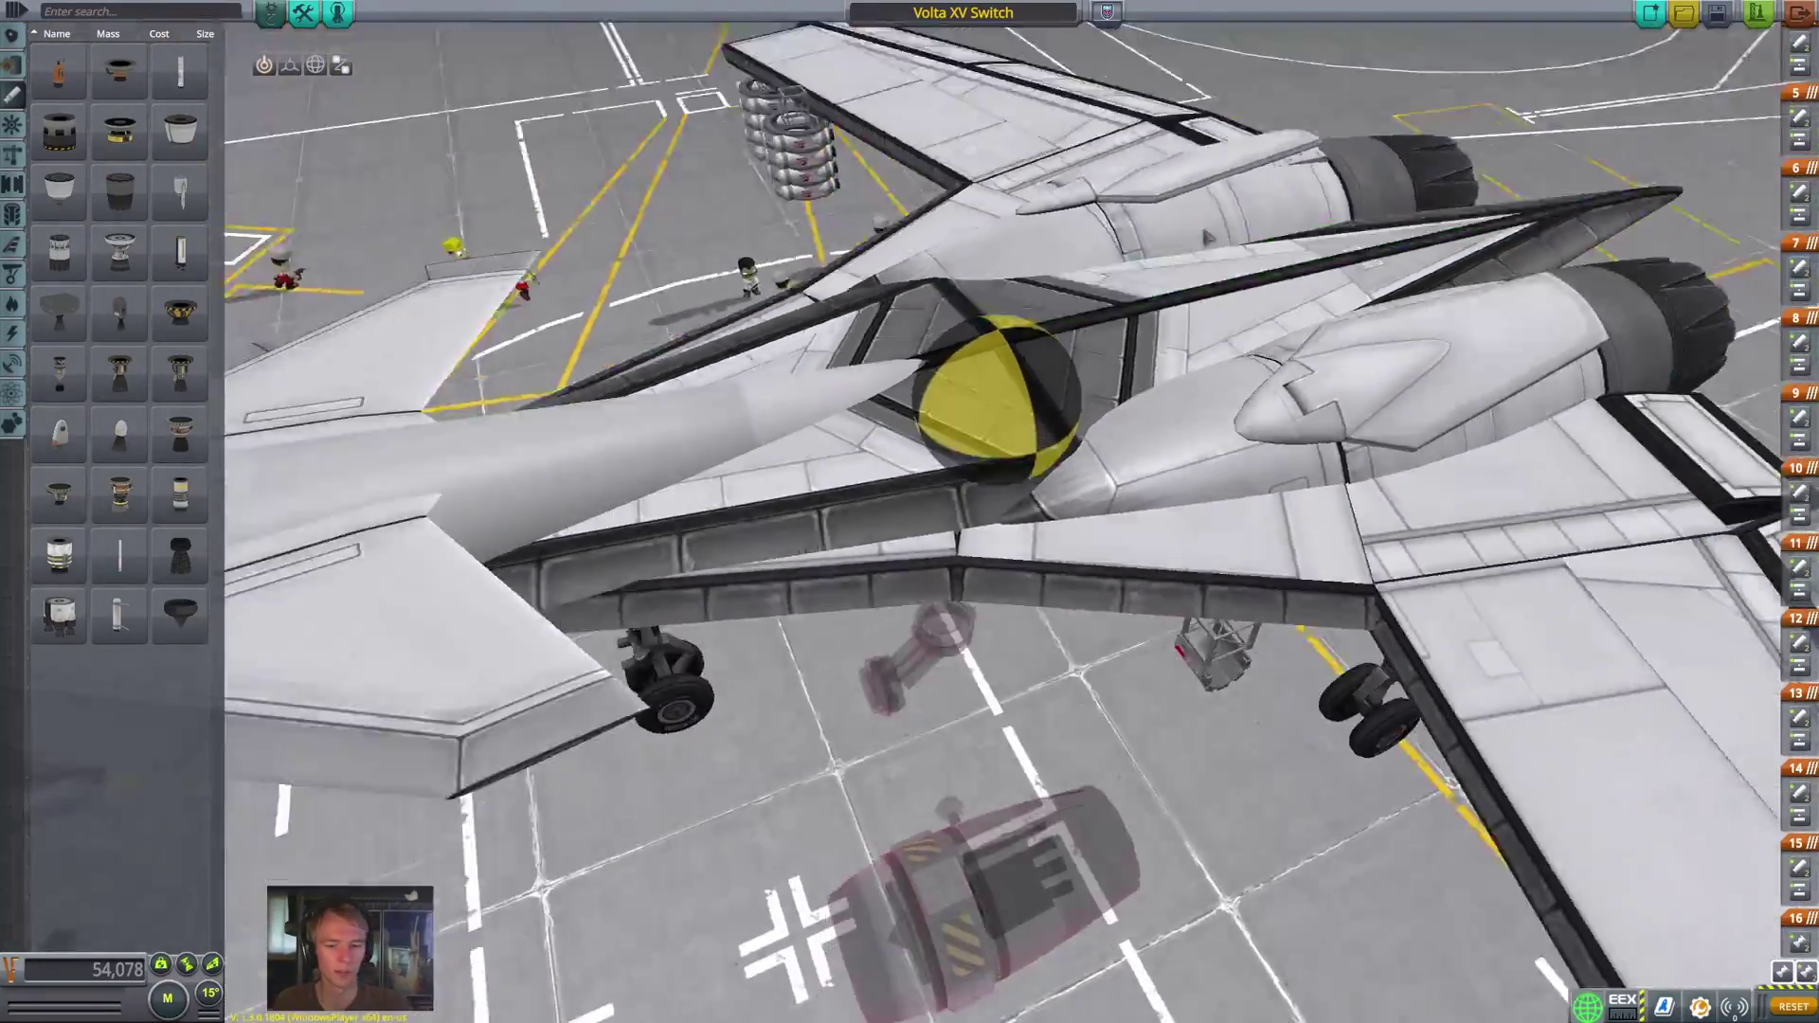
# - Attach a saved engine pod subassembly with vertically oriented engines to the fuselage underside
pyautogui.moveTo(1141, 573)
pyautogui.mouseDown()
pyautogui.moveTo(474, 285)
pyautogui.moveTo(119, 157)
pyautogui.mouseUp()
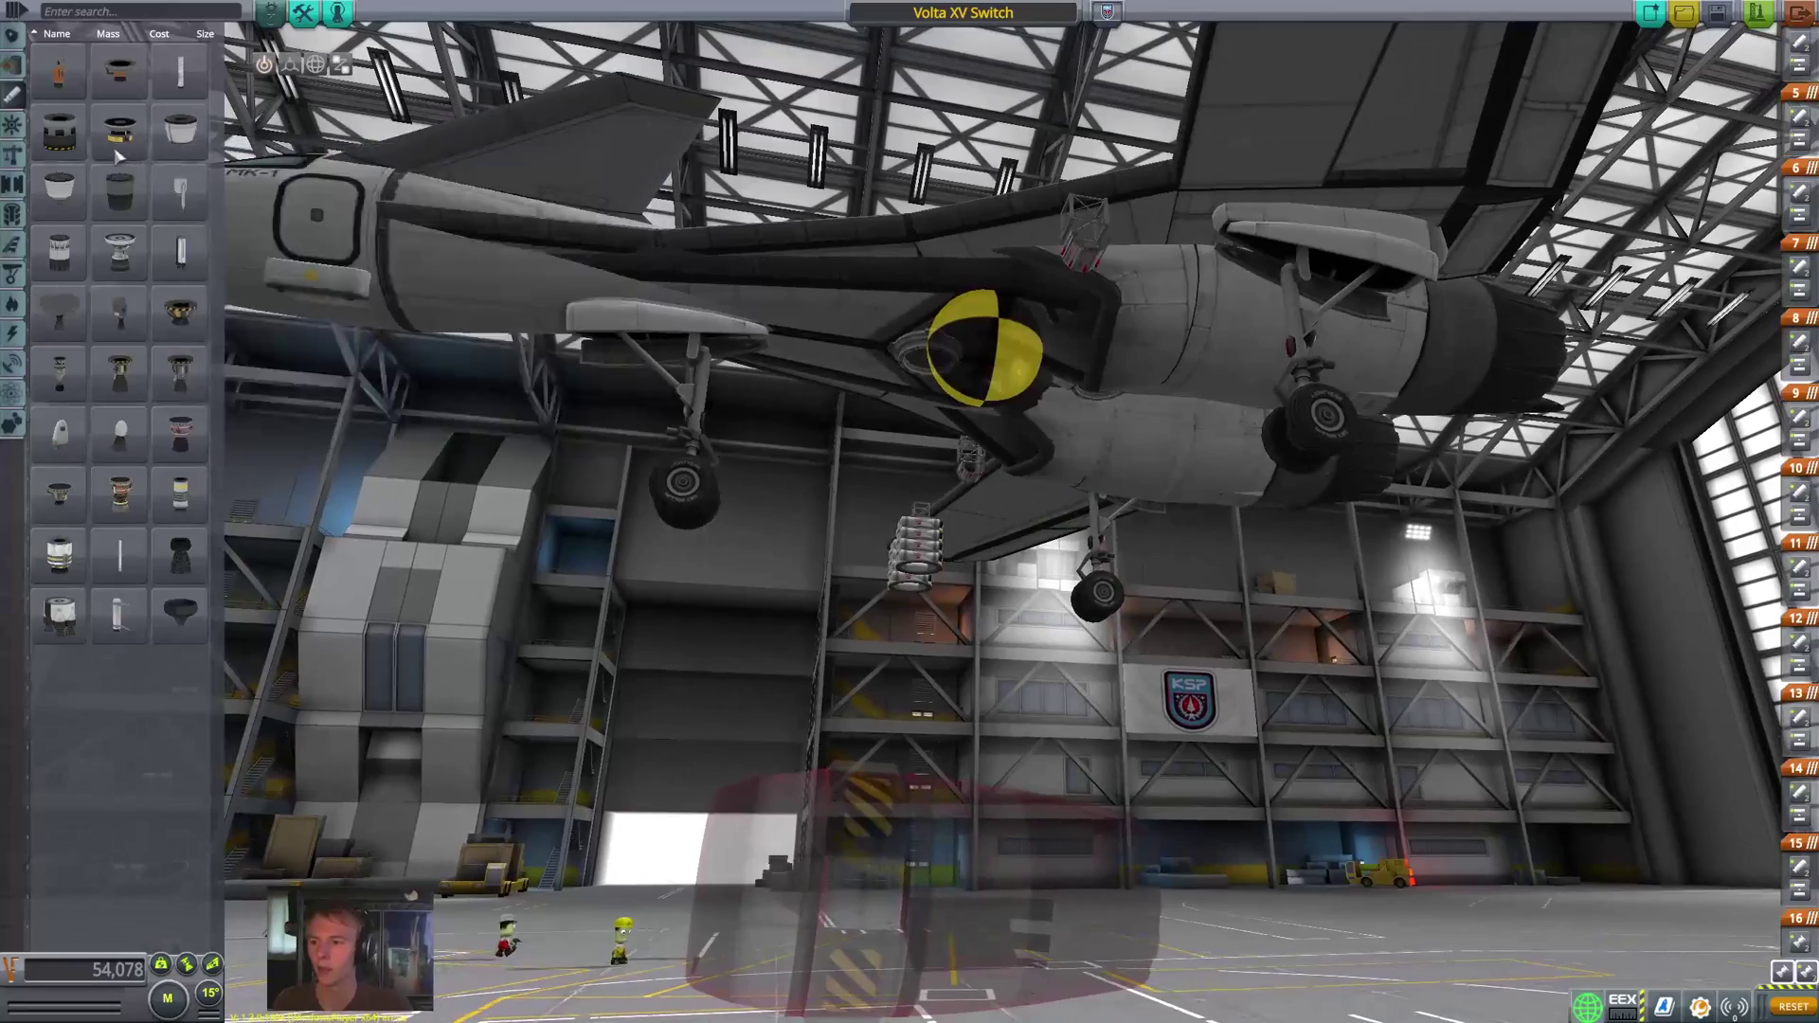
pyautogui.click(17, 11)
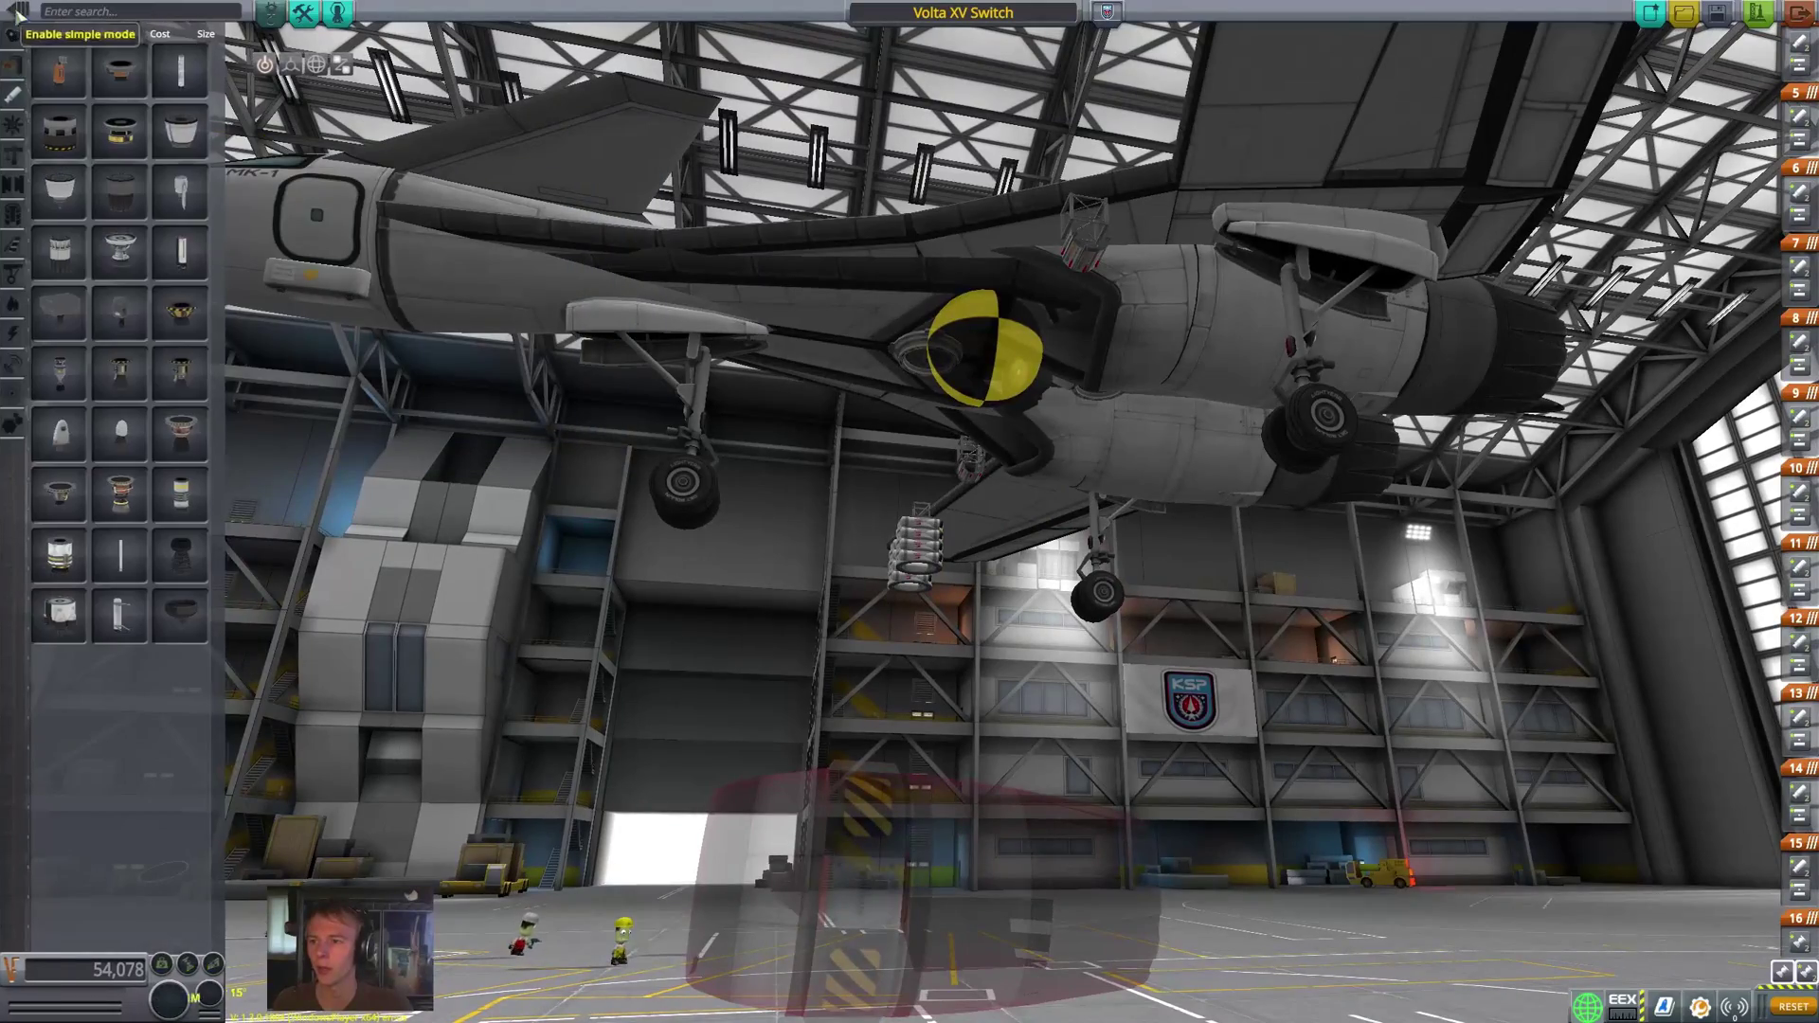
pyautogui.click(13, 227)
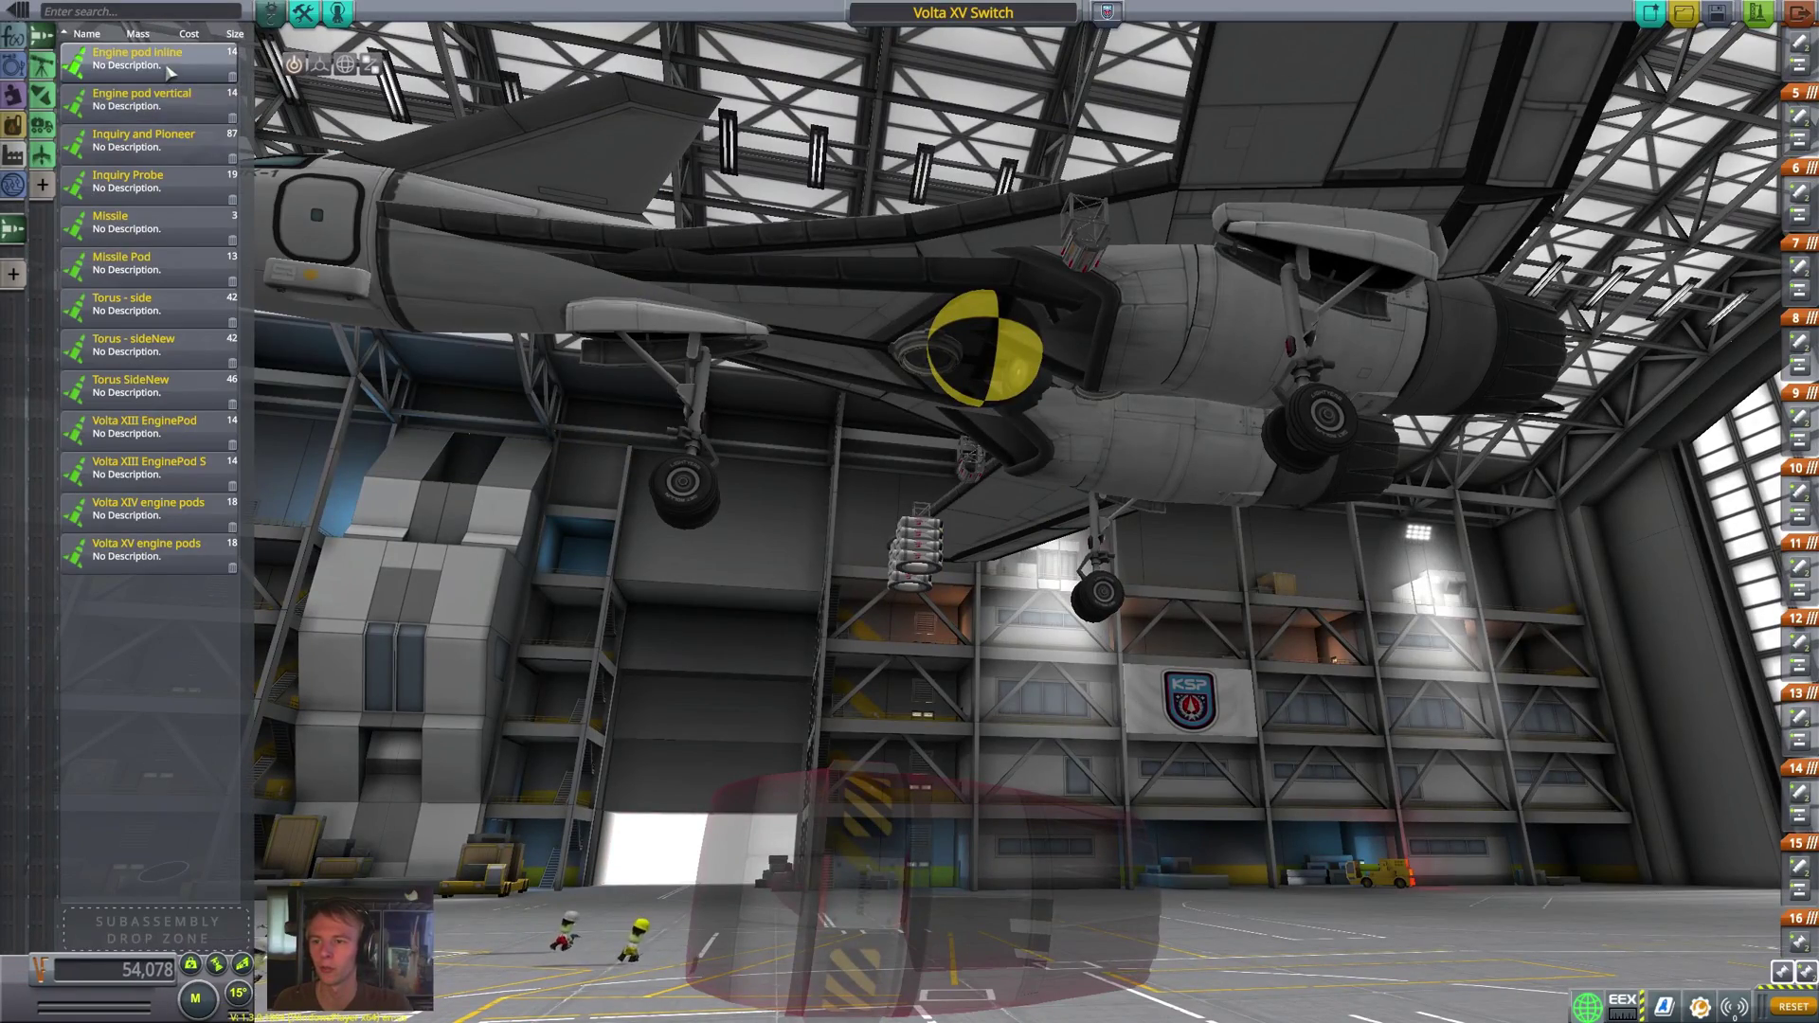
pyautogui.moveTo(662, 572); pyautogui.dragTo(802, 663)
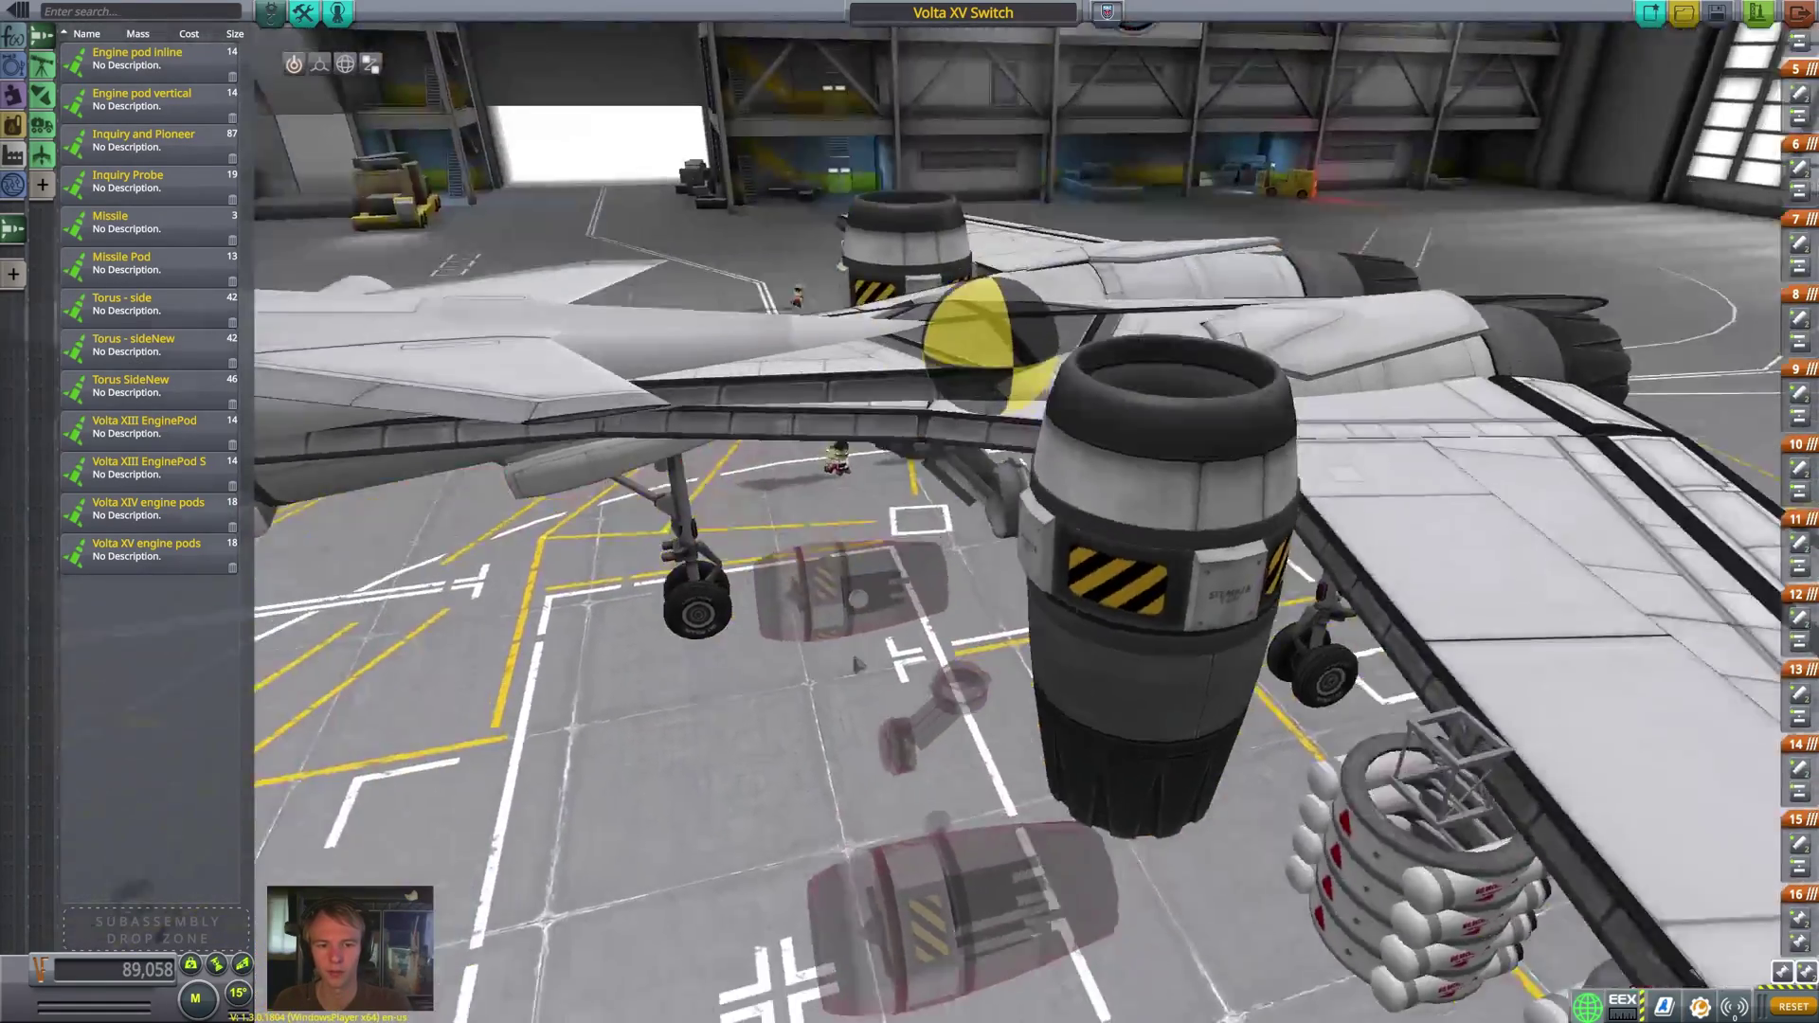
# - Examine the pivot and the vertical engines relative to the aircraft's centre-of-mass marker, from beneath and from the side
pyautogui.moveTo(857, 665); pyautogui.dragTo(834, 739)
pyautogui.scroll(5, 834, 739)
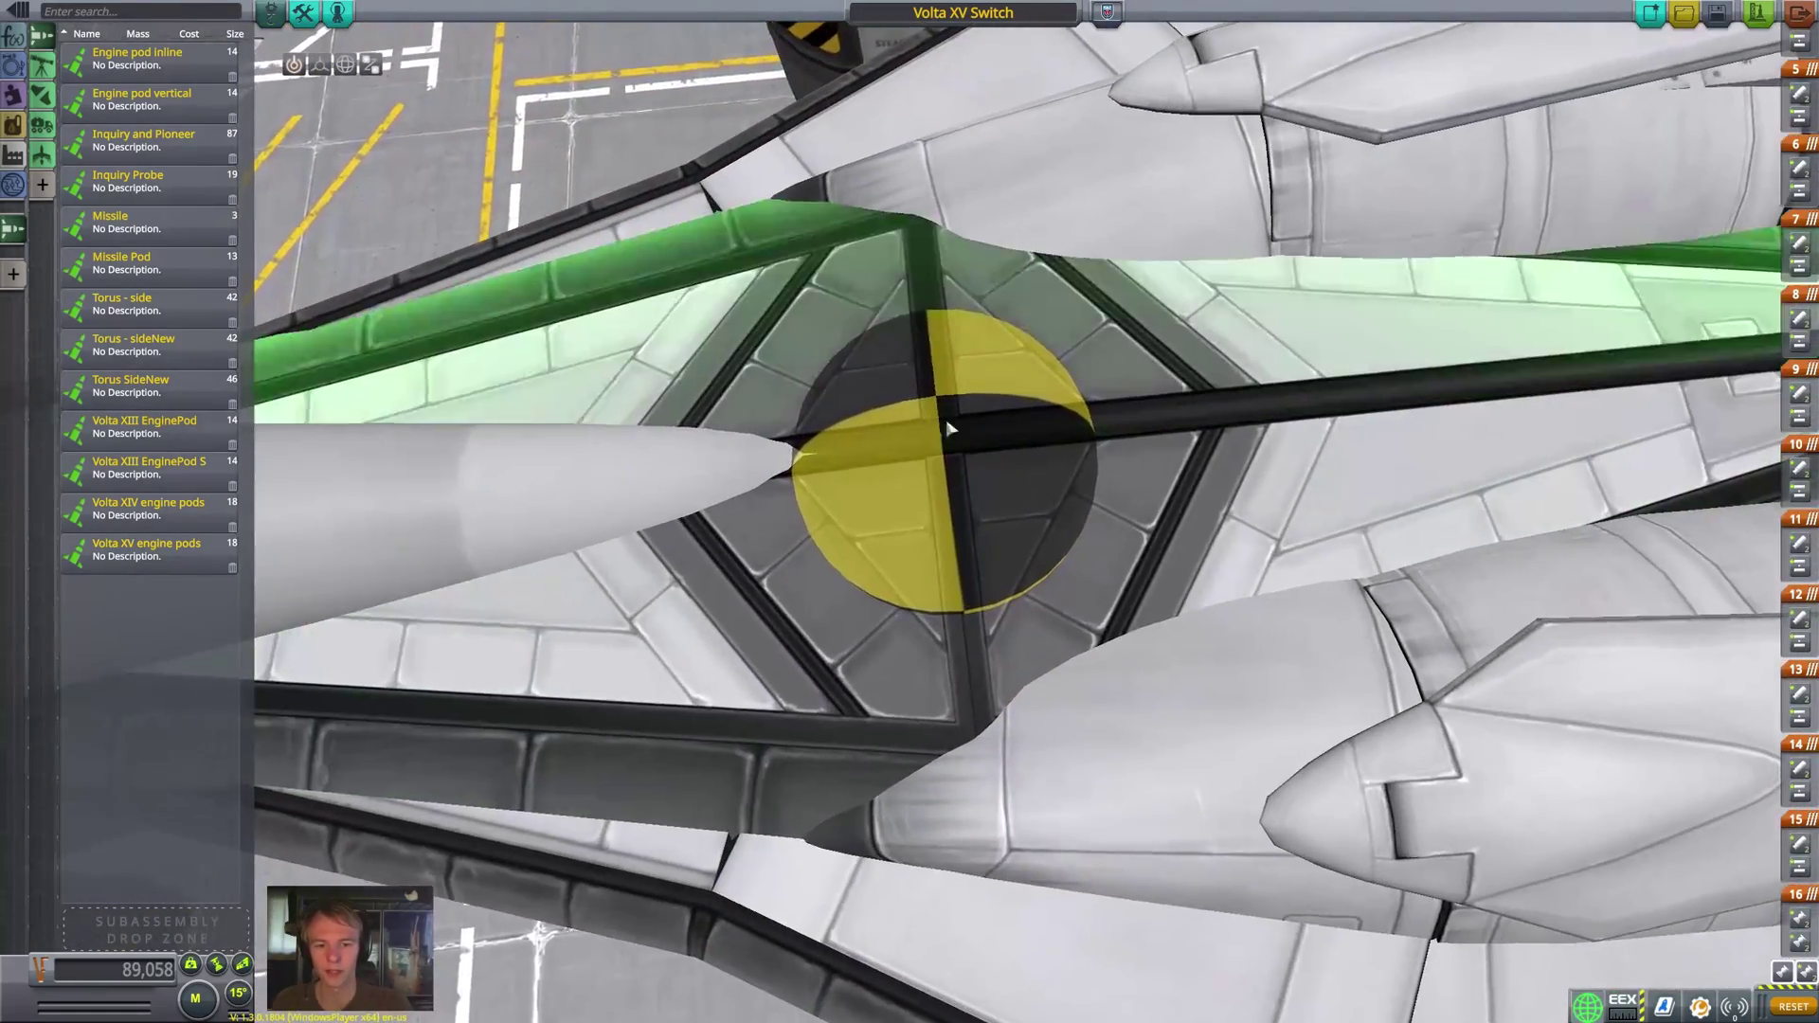
pyautogui.moveTo(959, 540)
pyautogui.mouseDown()
pyautogui.moveTo(836, 502)
pyautogui.moveTo(889, 345)
pyautogui.moveTo(1012, 119)
pyautogui.mouseUp()
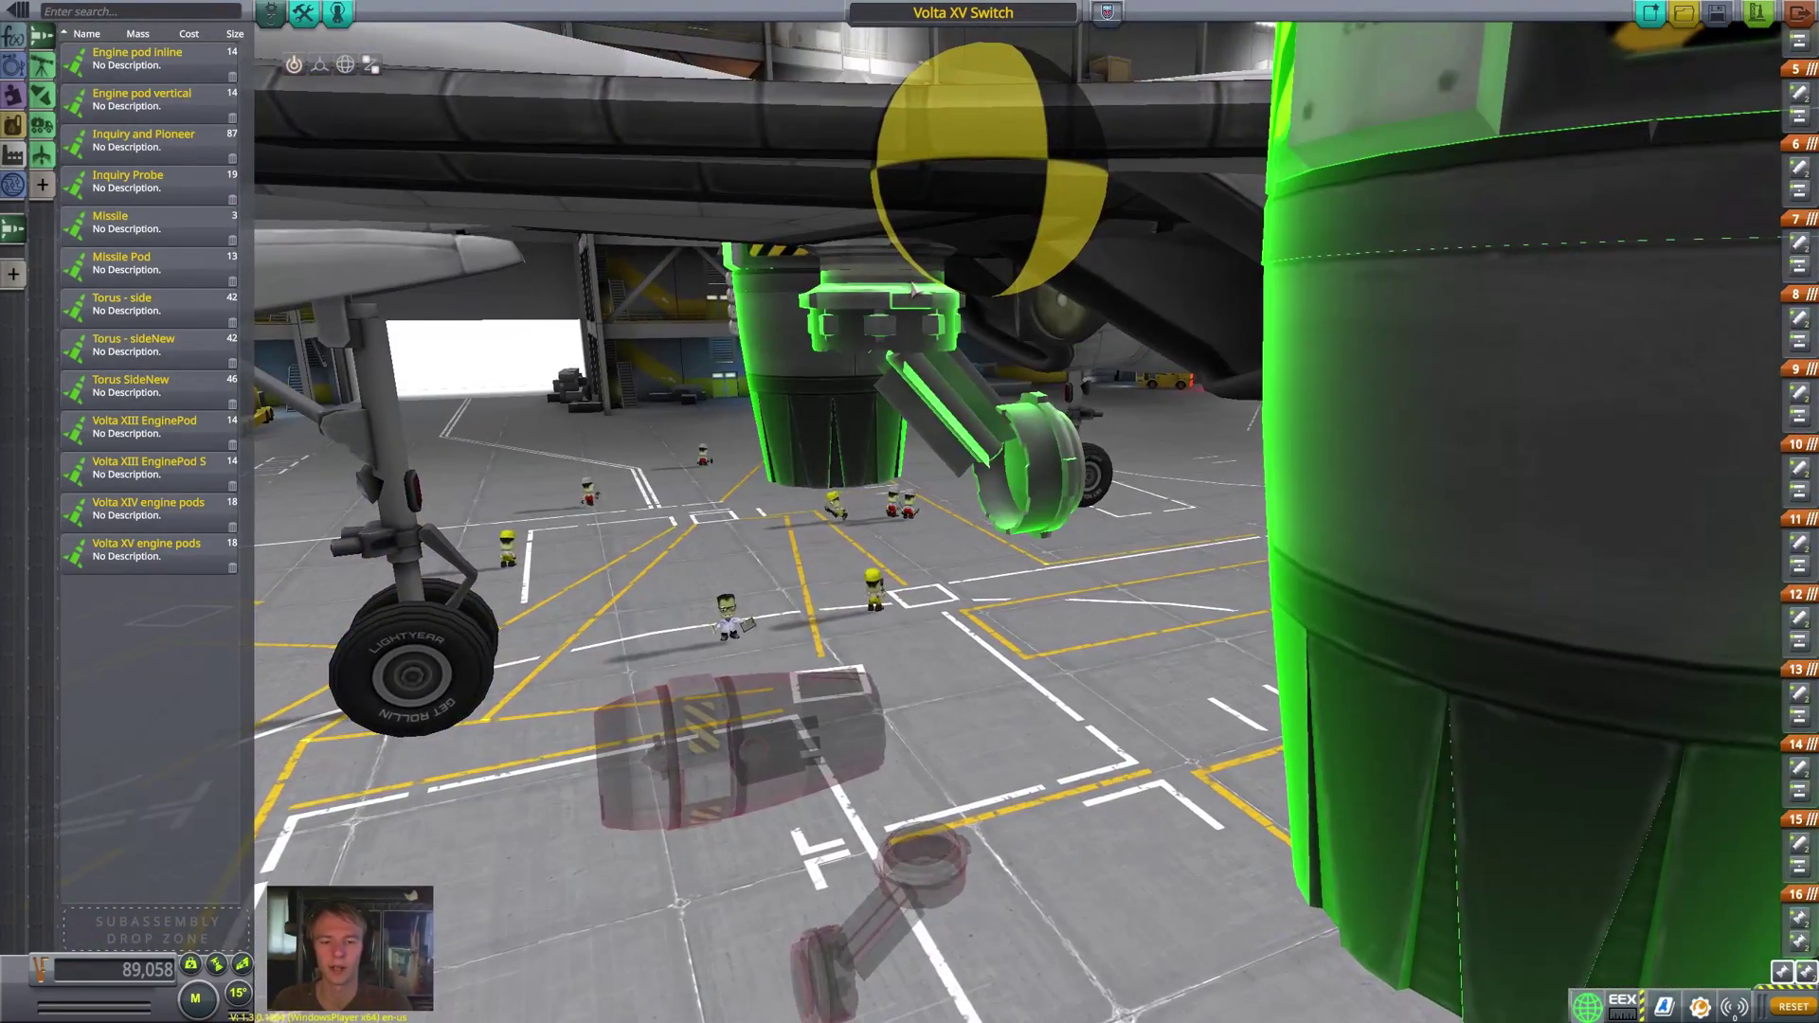
pyautogui.moveTo(914, 291); pyautogui.dragTo(1379, 706)
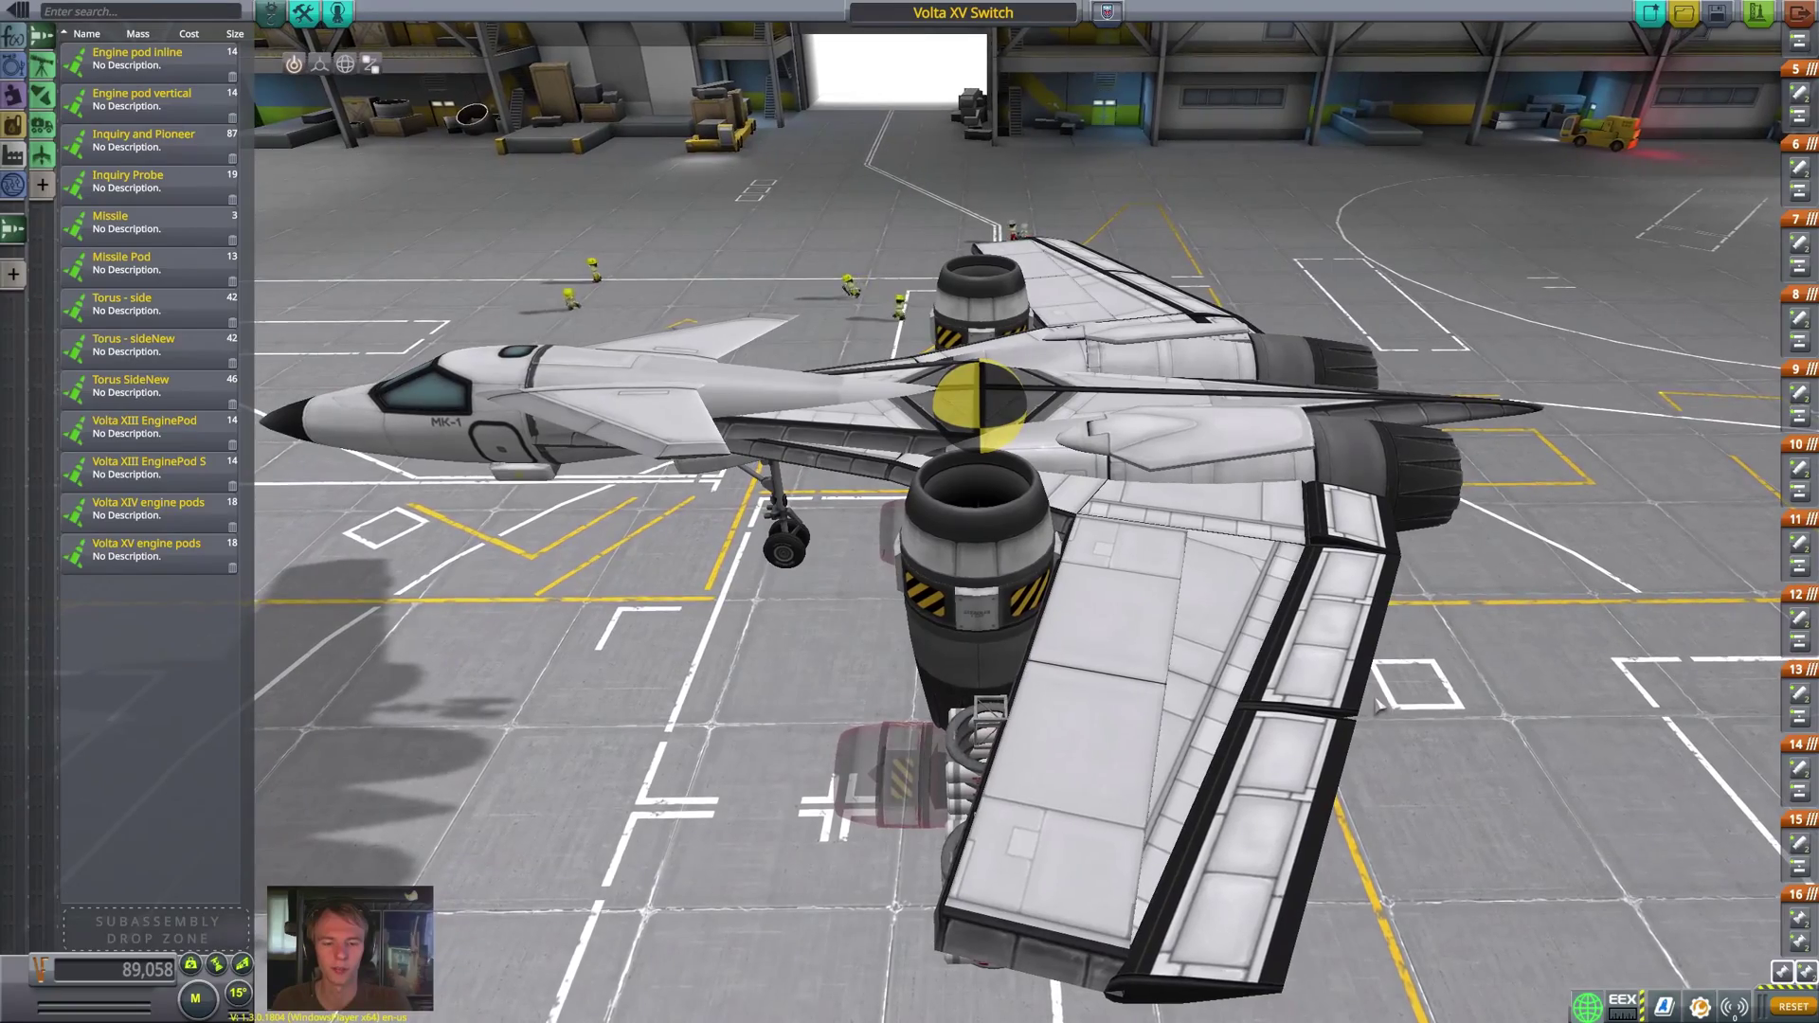
pyautogui.moveTo(981, 403); pyautogui.dragTo(1003, 548)
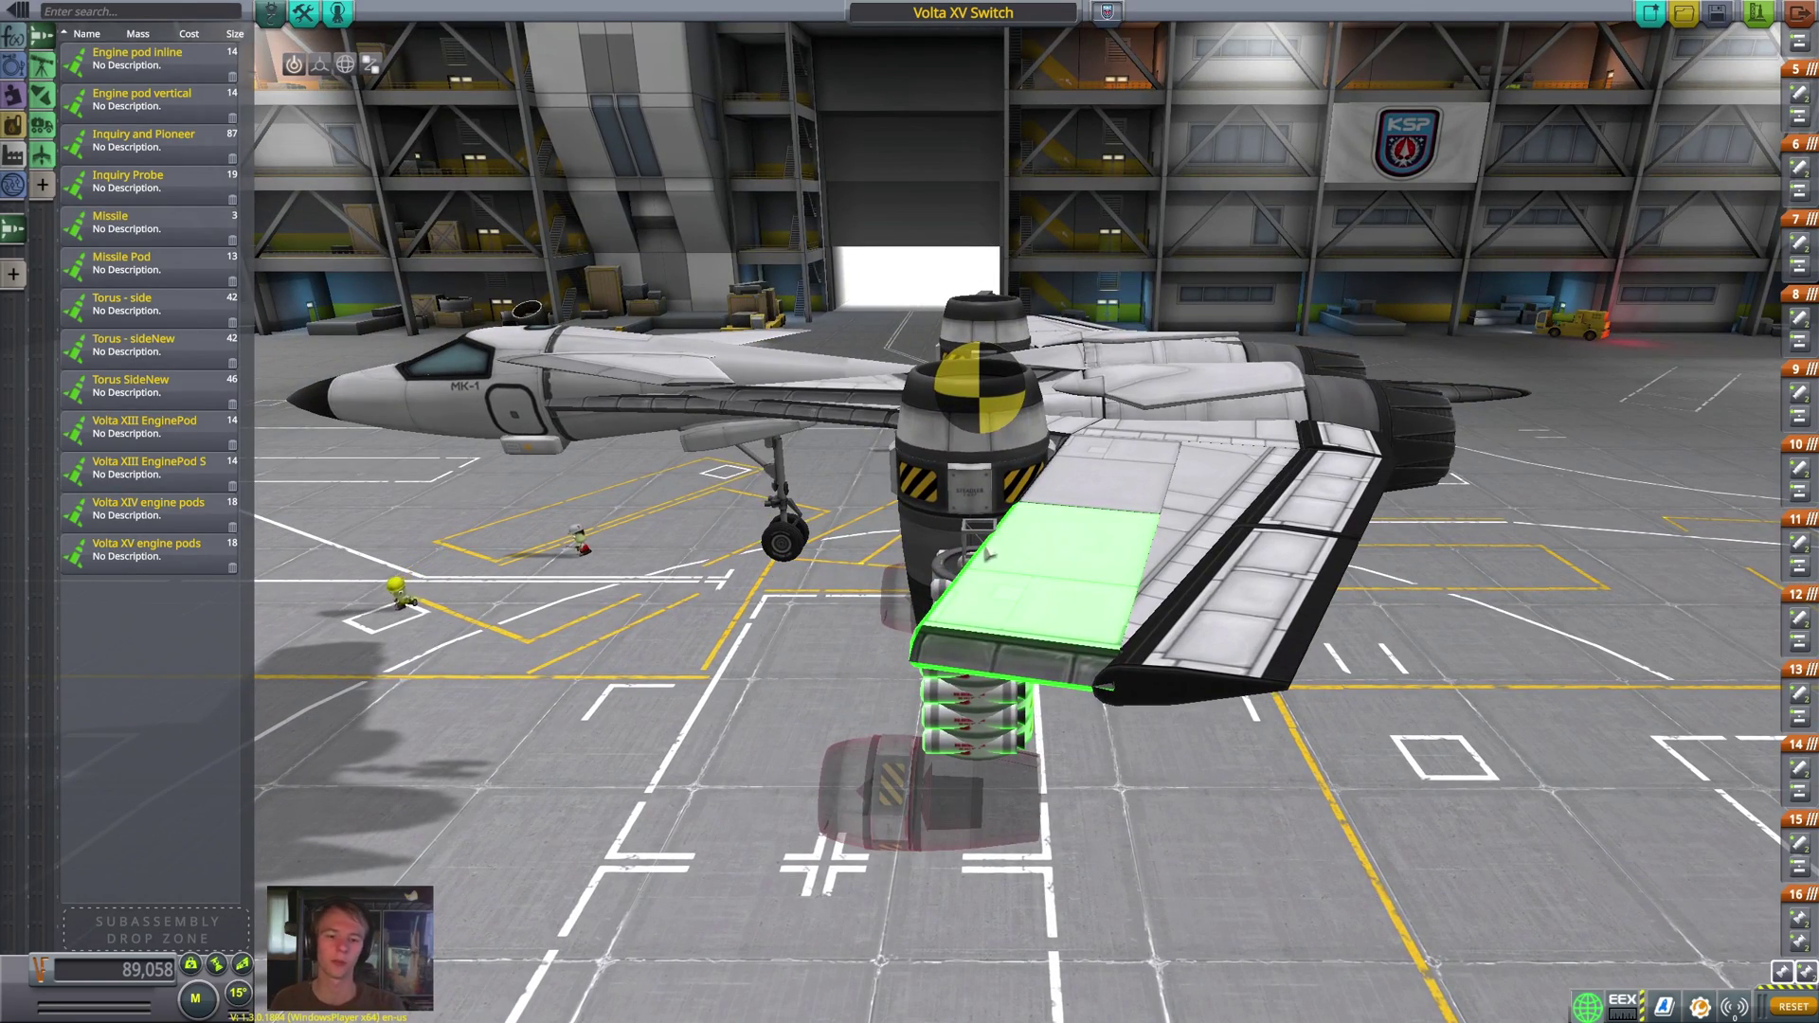
pyautogui.moveTo(991, 556); pyautogui.dragTo(995, 634)
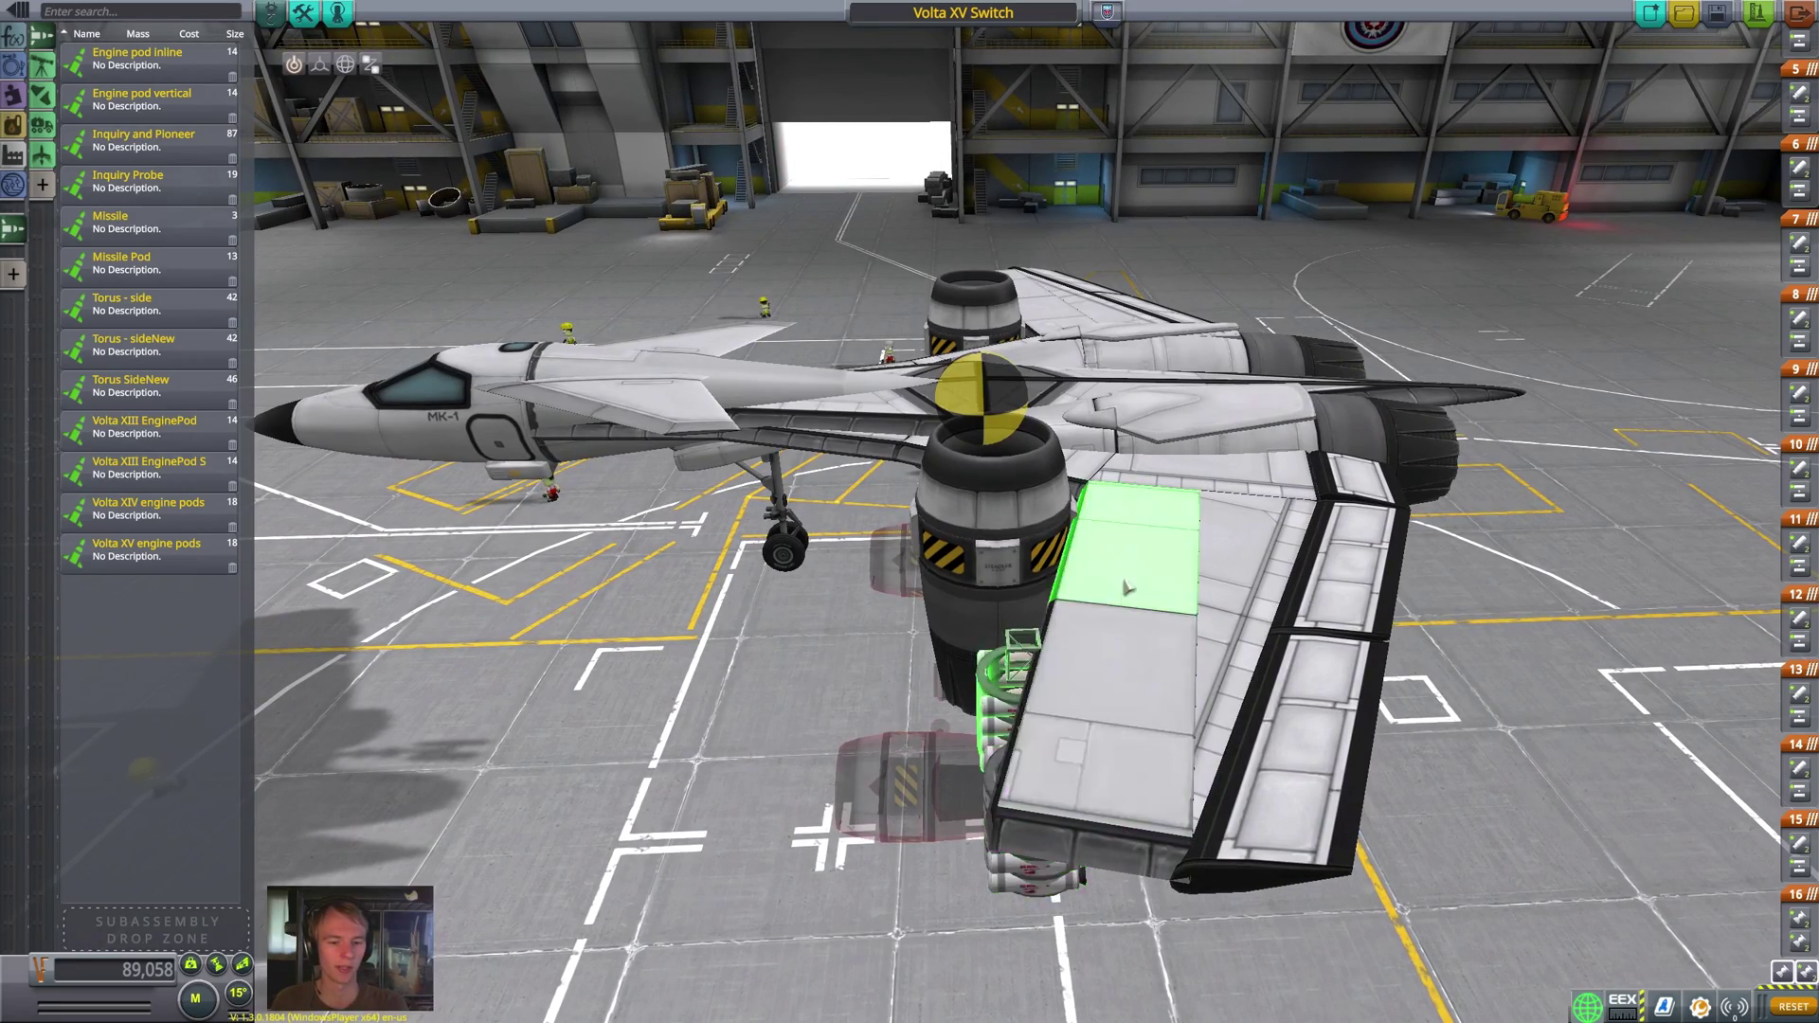
pyautogui.moveTo(1118, 626); pyautogui.dragTo(1273, 537)
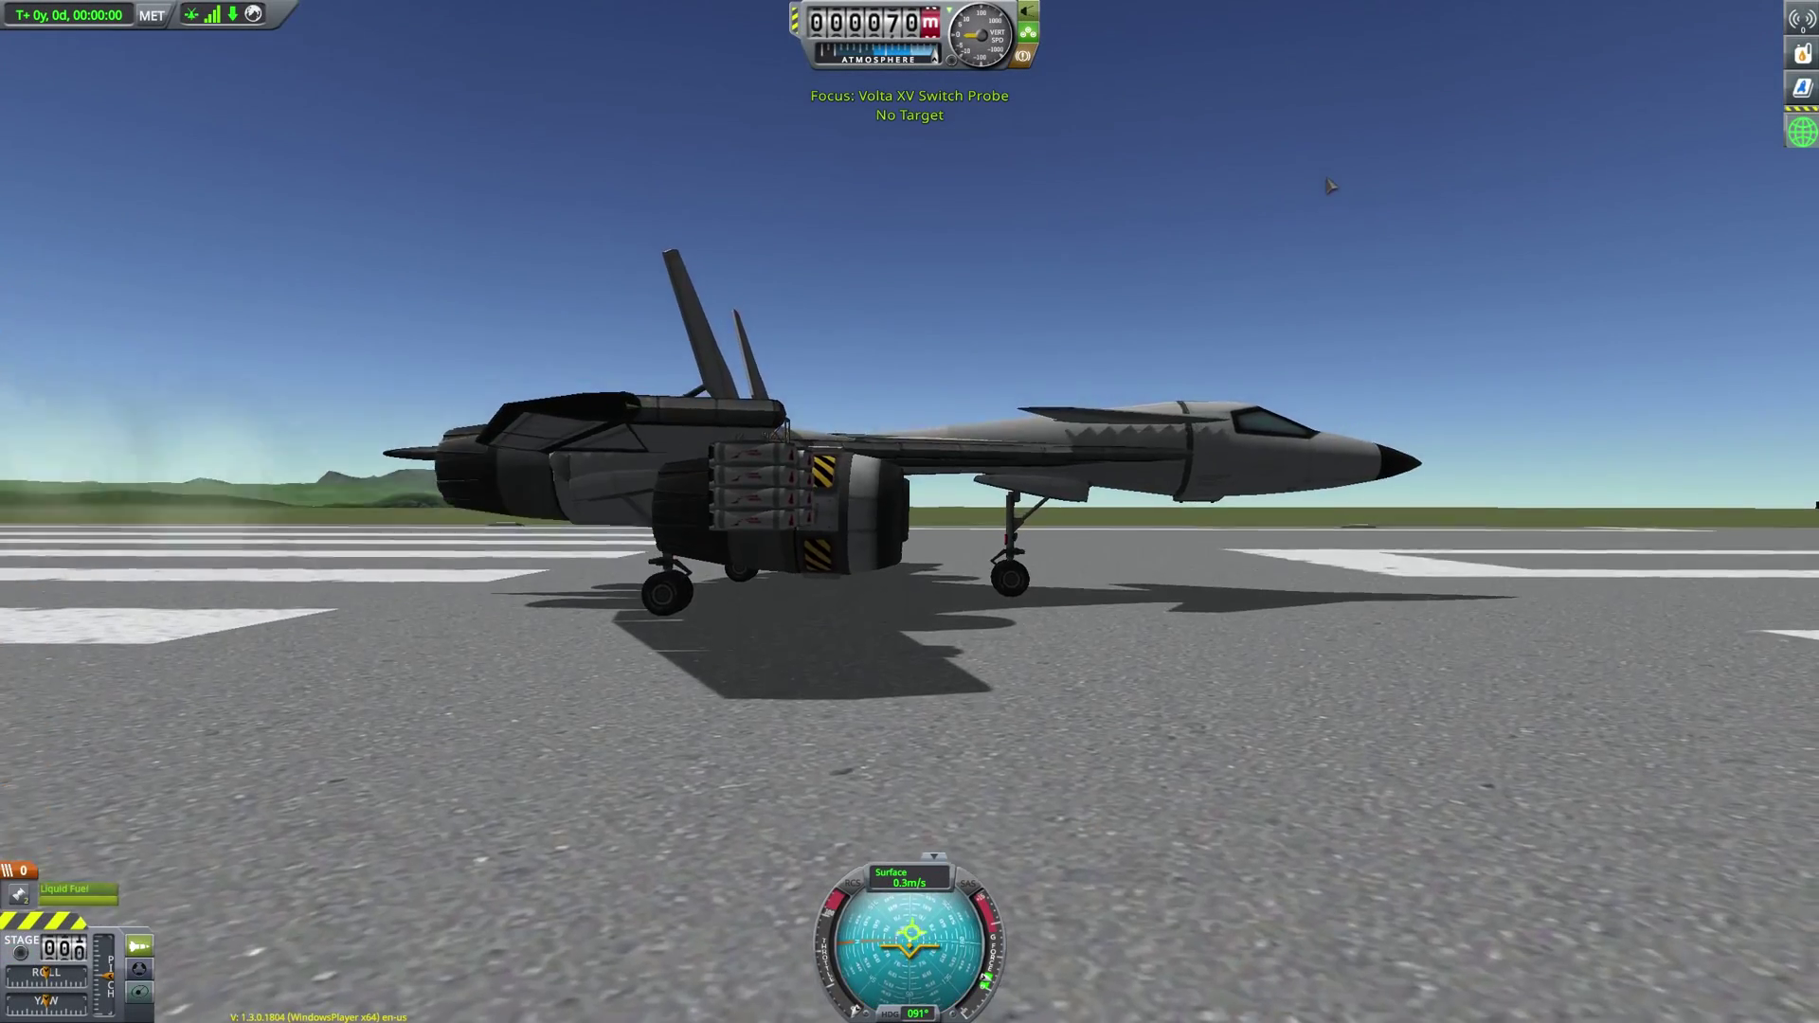
# - Turn on SAS, throttle up and lift the Volta XV Switch vertically off the runway while steering it right
pyautogui.moveTo(1330, 187); pyautogui.dragTo(1243, 205)
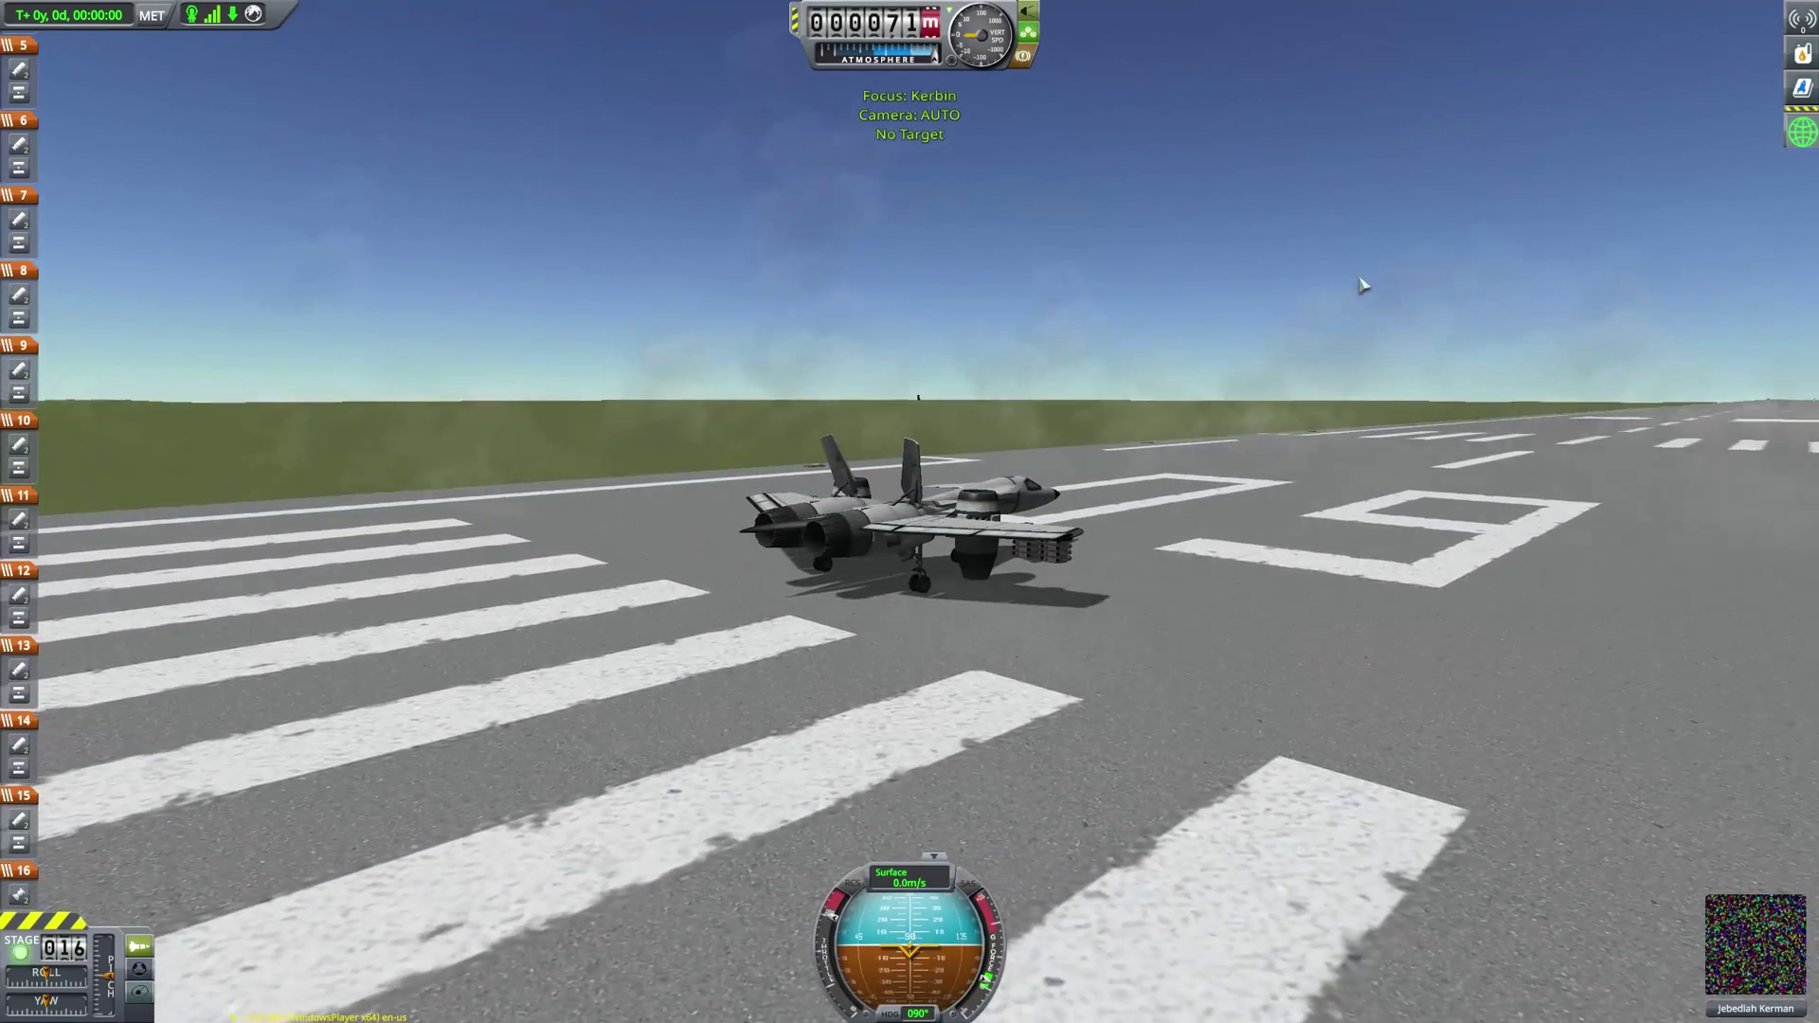
pyautogui.moveTo(1362, 285); pyautogui.dragTo(1213, 311)
pyautogui.press('t')
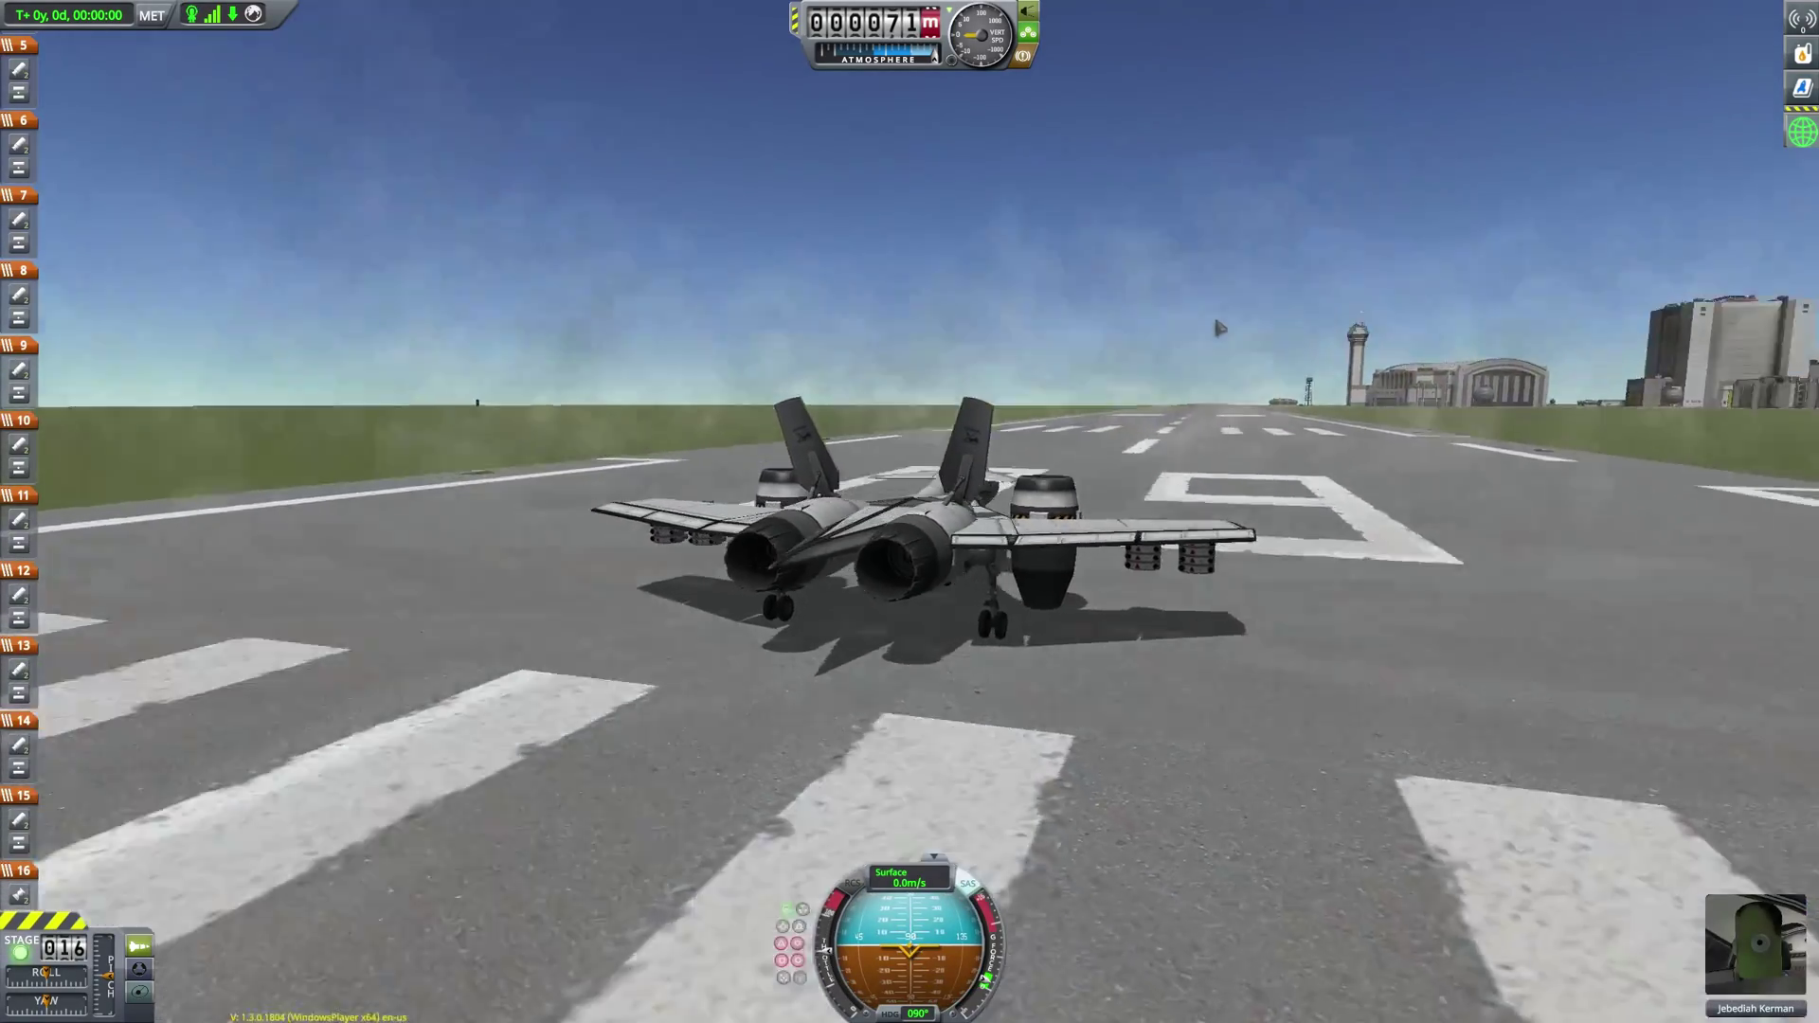
pyautogui.press('shift')
pyautogui.press('d')
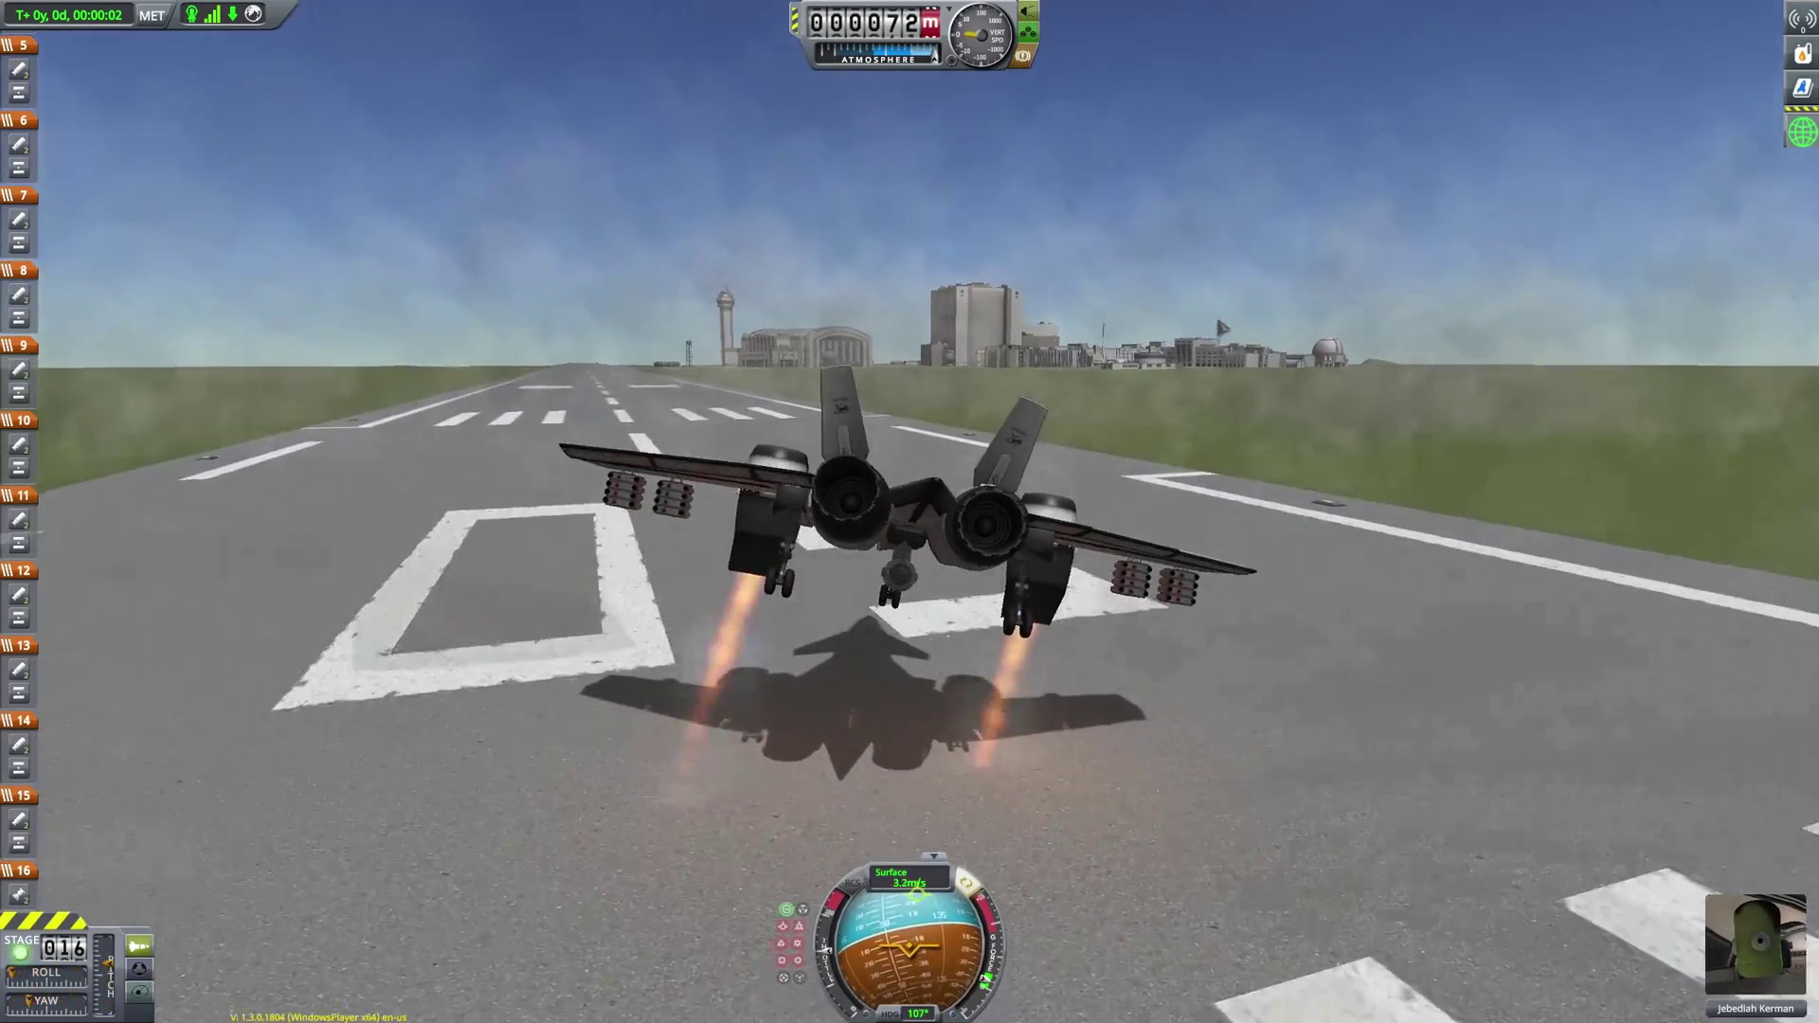
pyautogui.scroll(4, 1265, 341)
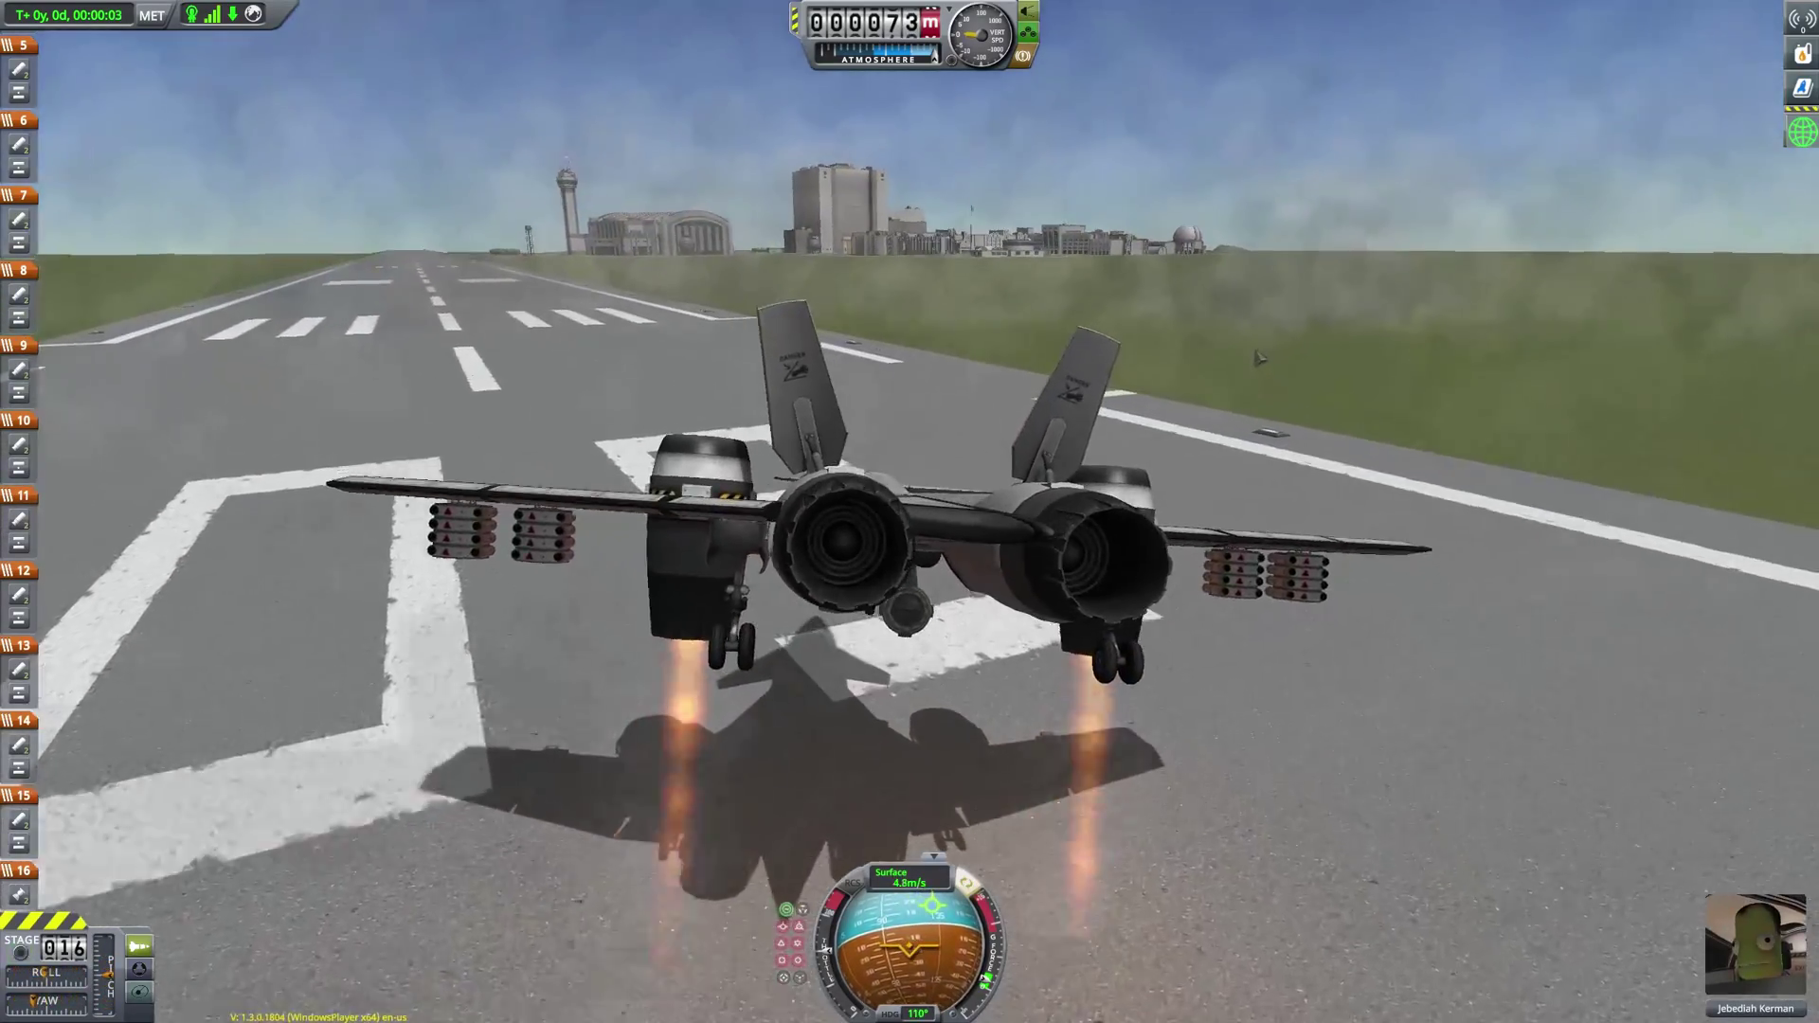